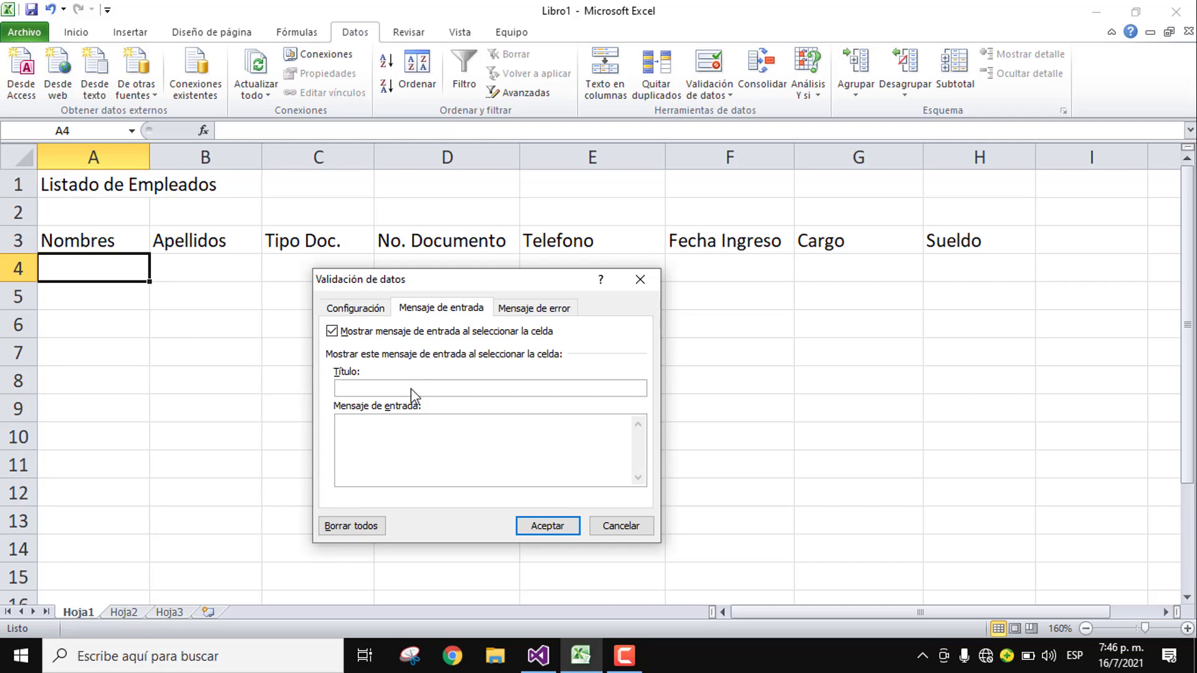
Step: Give A4 the input message 'Importante': 'Escribir un nombre mayor a 3 digitos'
{"action": "type", "text": "Importante"}
{"action": "key", "text": "Tab"}
{"action": "type", "text": "Escribir un nombre "}
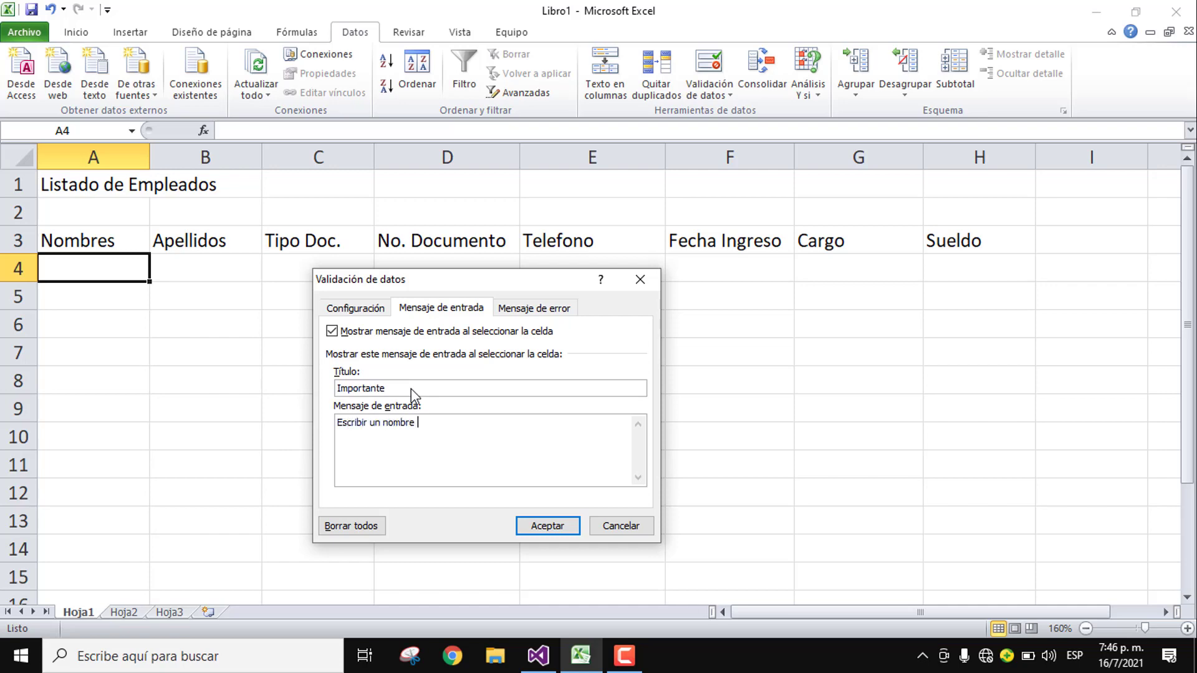
{"action": "type", "text": "mayor a 3 digitos"}
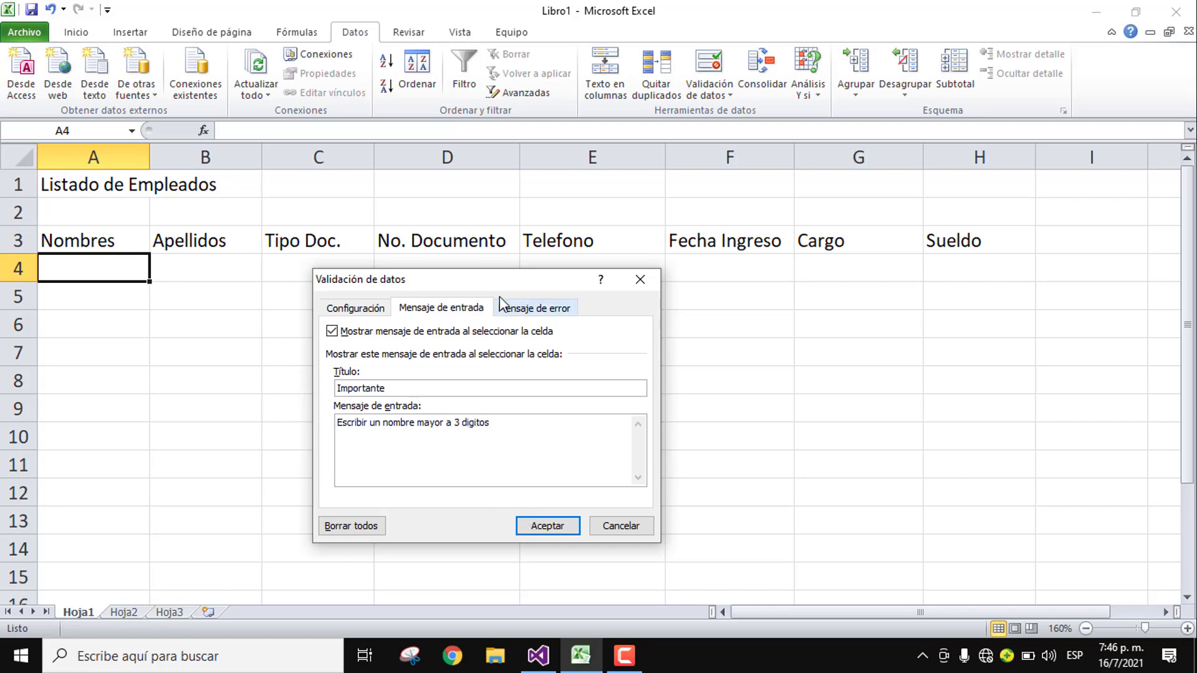
Step: Add a stop alert titled 'Error' with its error message, and confirm A4's validation
{"action": "left_click", "coordinate": [517, 310]}
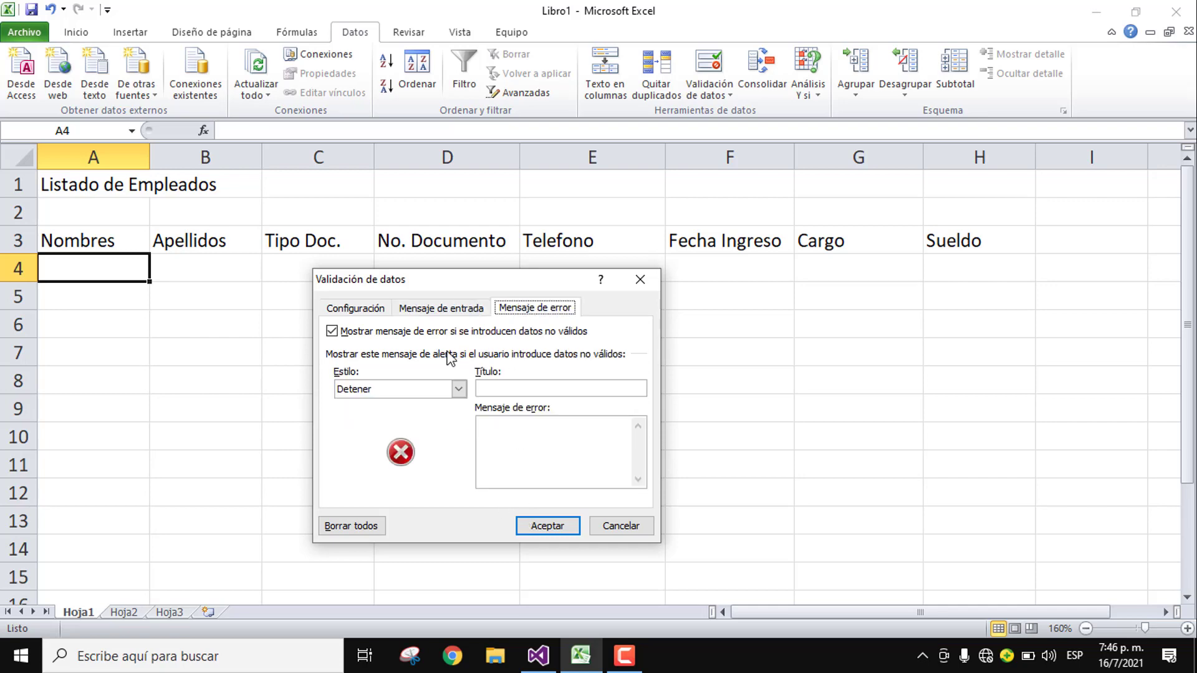
{"action": "left_click", "coordinate": [505, 385]}
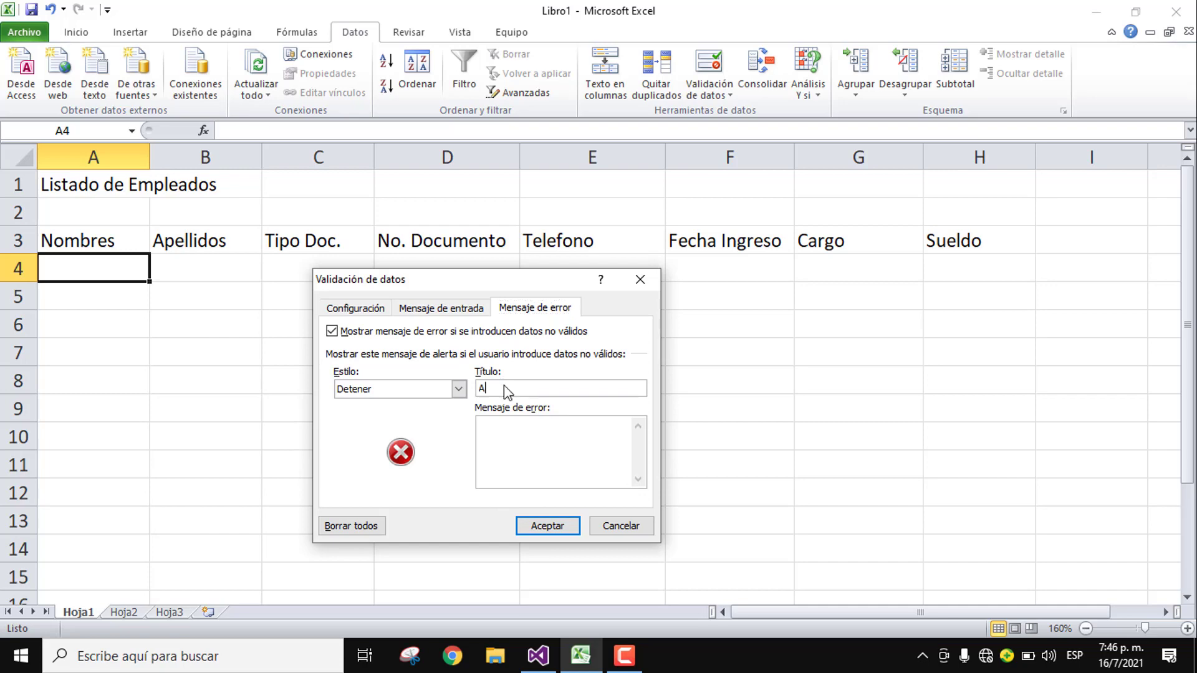
{"action": "type", "text": "Error"}
{"action": "type", "text": "bre escrito no"}
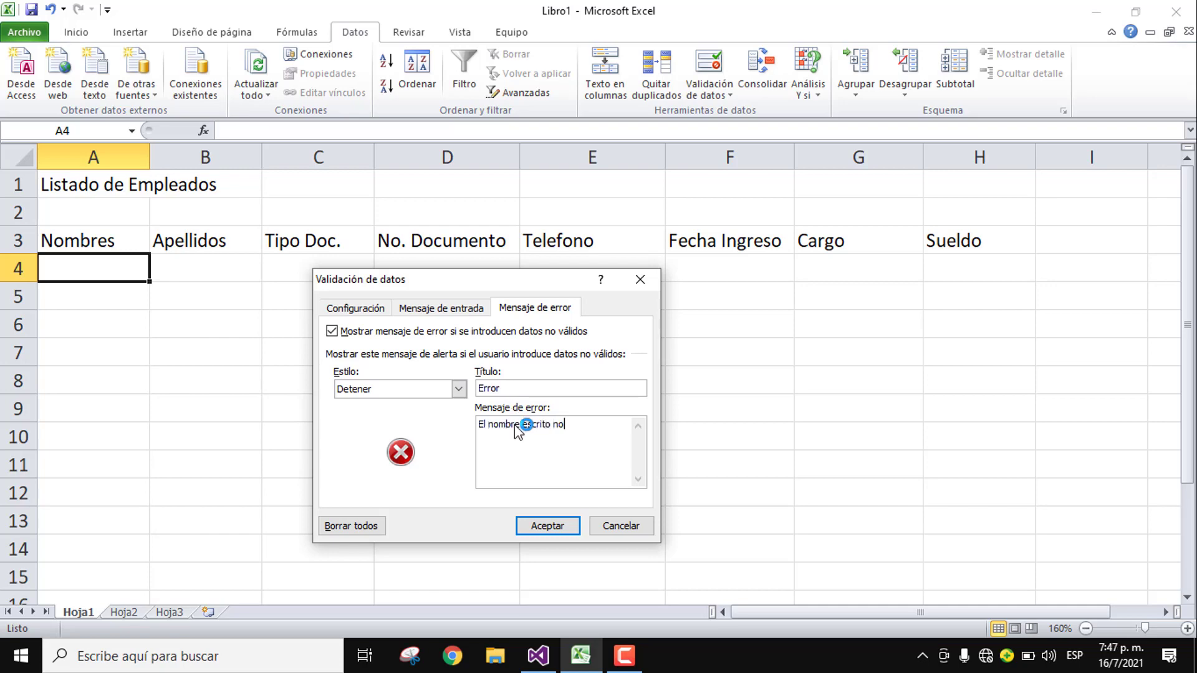
{"action": "type", "text": " he permitido"}
{"action": "left_click", "coordinate": [547, 526]}
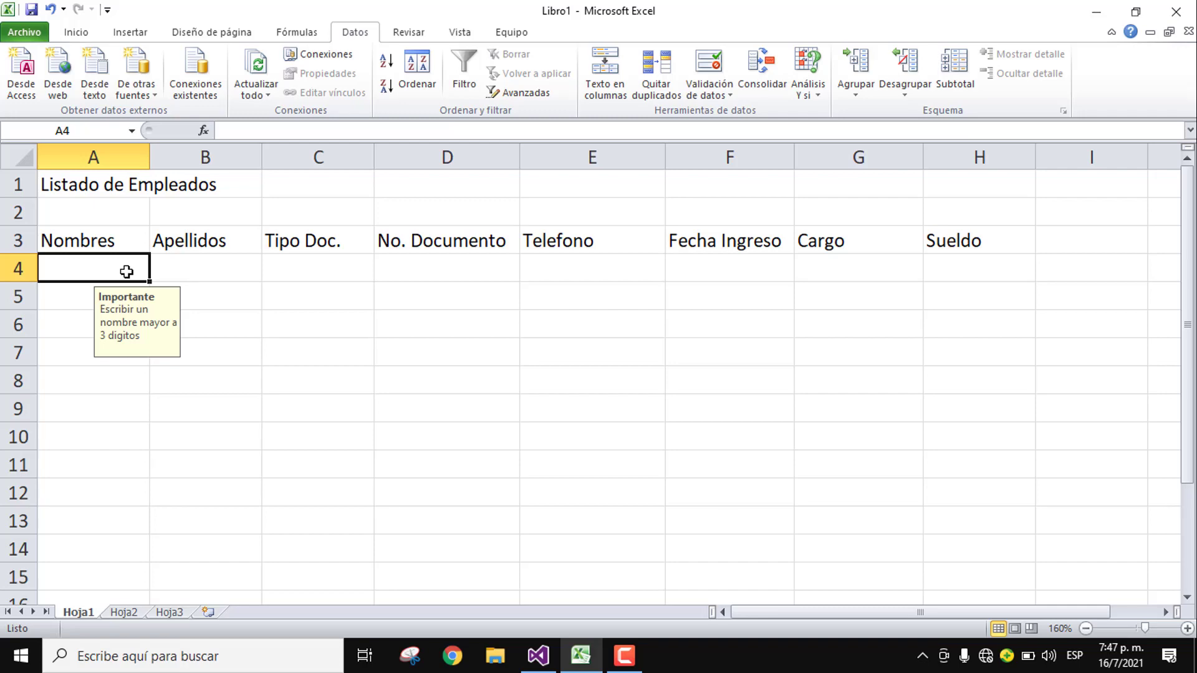
Step: Test A4 with the too-short name 'Jo', retry after the rejection, and try 'Ana'
{"action": "type", "text": "Jo"}
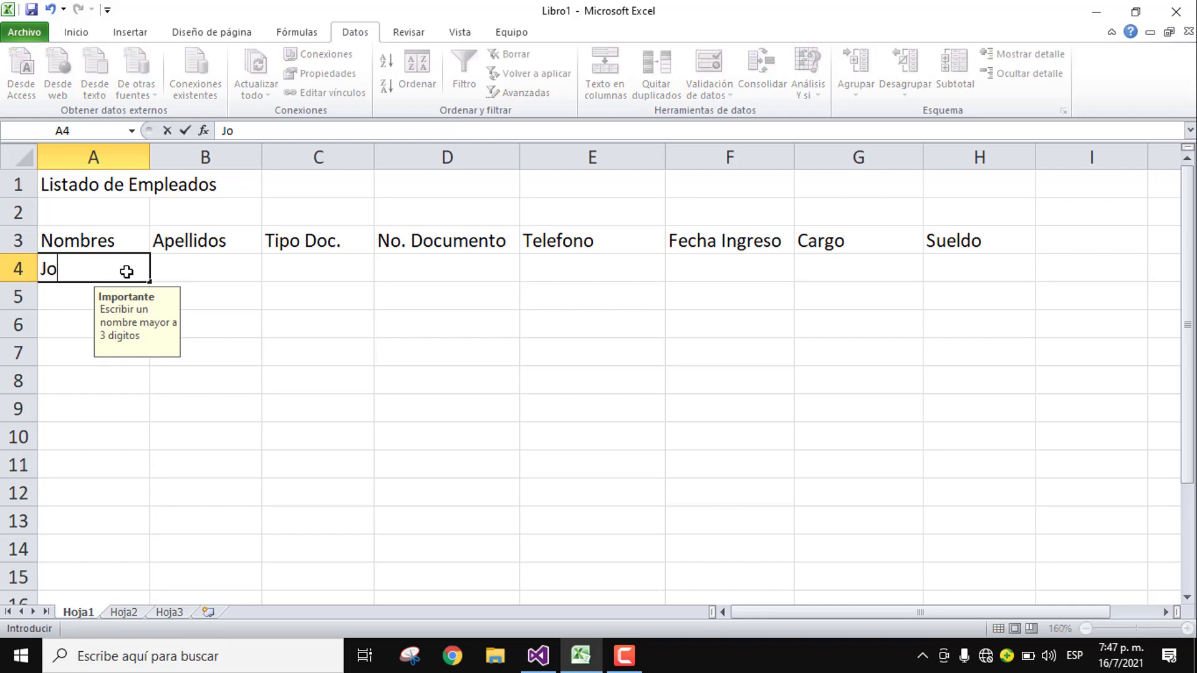
{"action": "type", "text": "b"}
{"action": "key", "text": "BackSpace"}
{"action": "key", "text": "Return"}
{"action": "key", "text": "Return"}
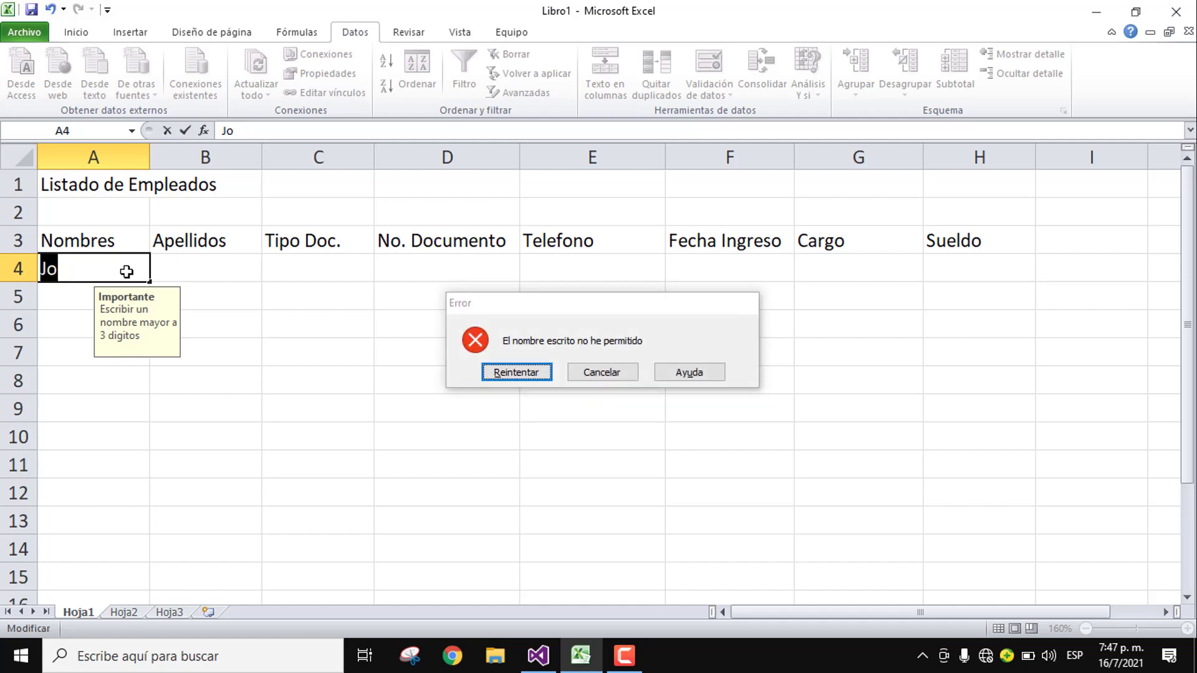
{"action": "type", "text": "Ana"}
{"action": "key", "text": "Return"}
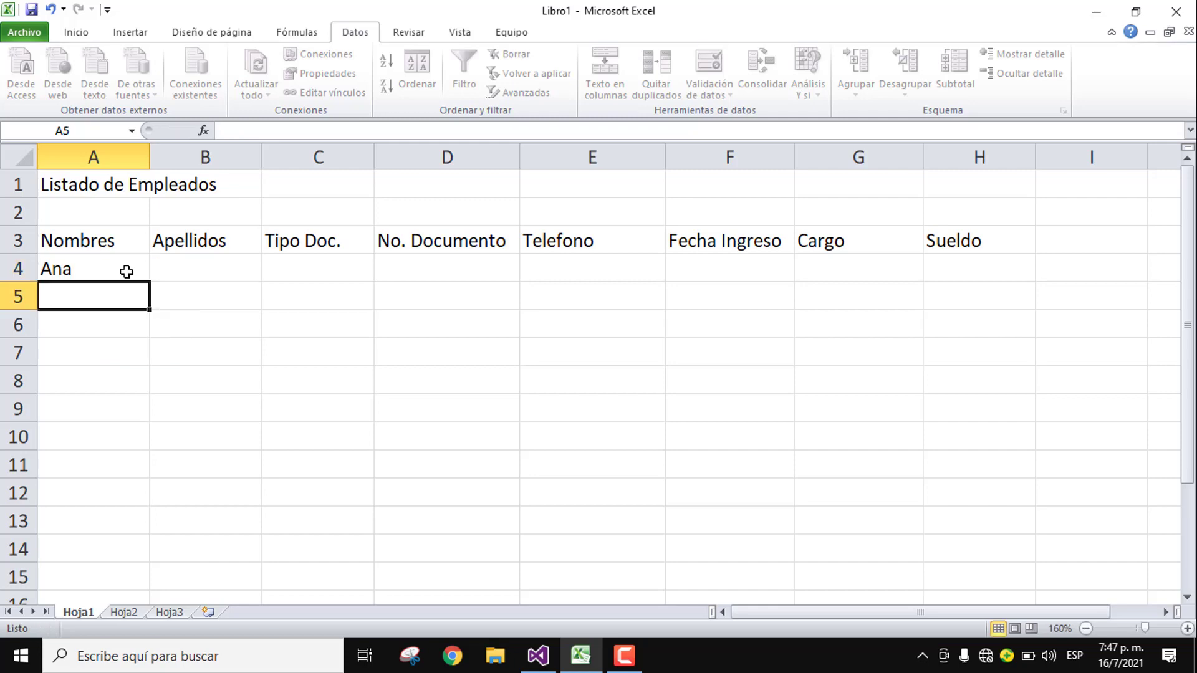
Step: Enter the name 'Job' in A4 and recheck its tip
{"action": "left_click", "coordinate": [127, 272]}
{"action": "type", "text": "Job"}
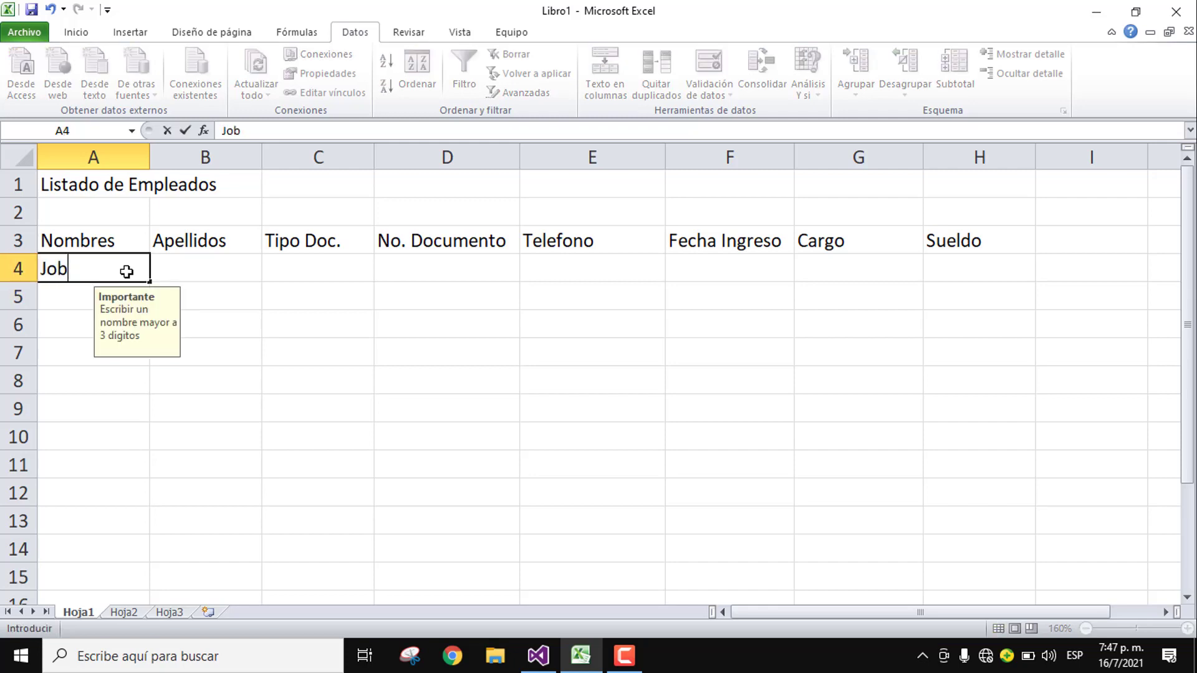
{"action": "key", "text": "Tab"}
{"action": "left_click", "coordinate": [126, 272]}
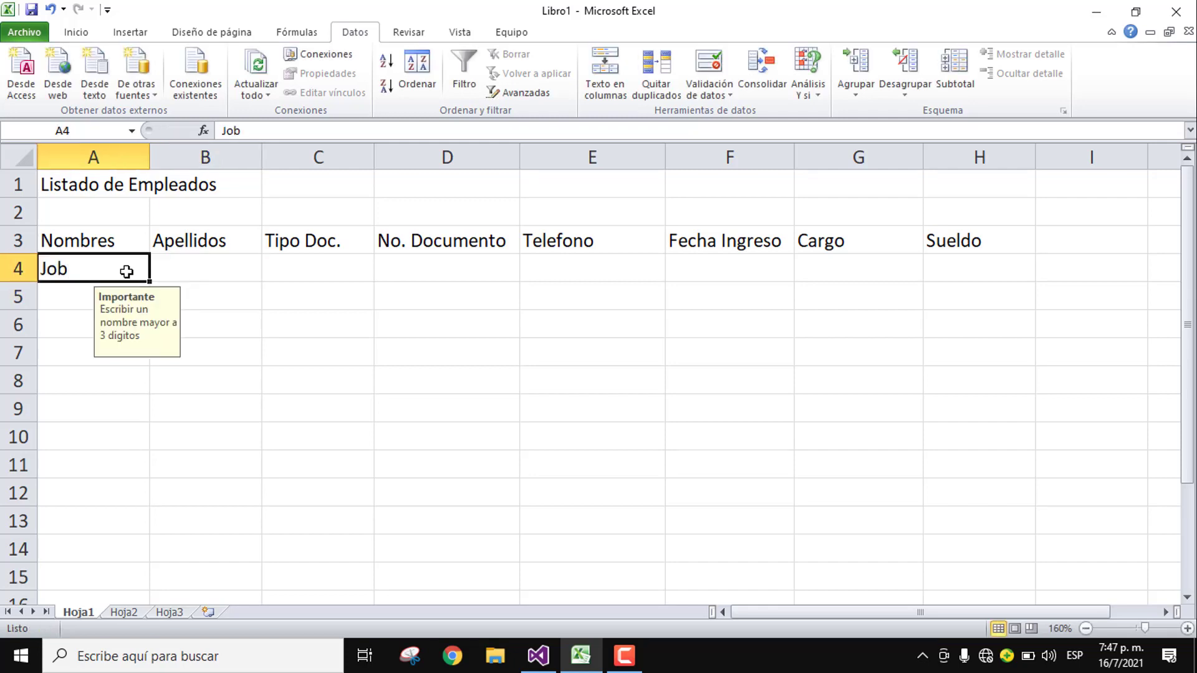
{"action": "left_click", "coordinate": [167, 272]}
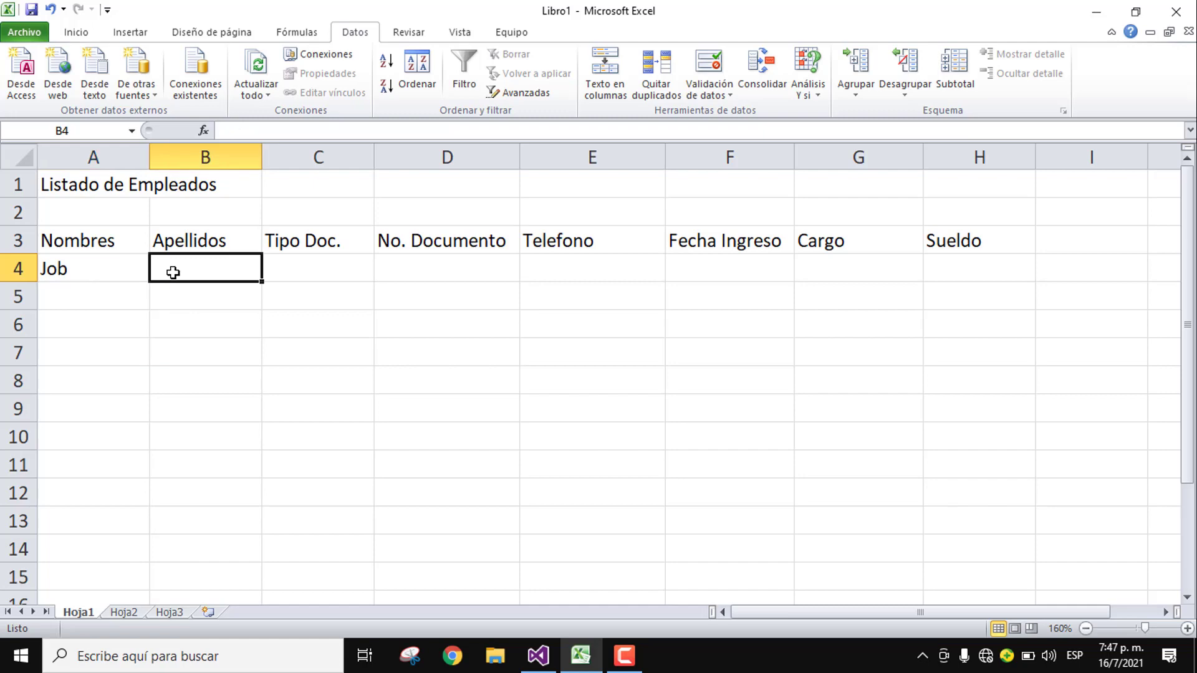
Step: Restrict B4 to text length greater than or equal to 5
{"action": "left_click", "coordinate": [711, 65]}
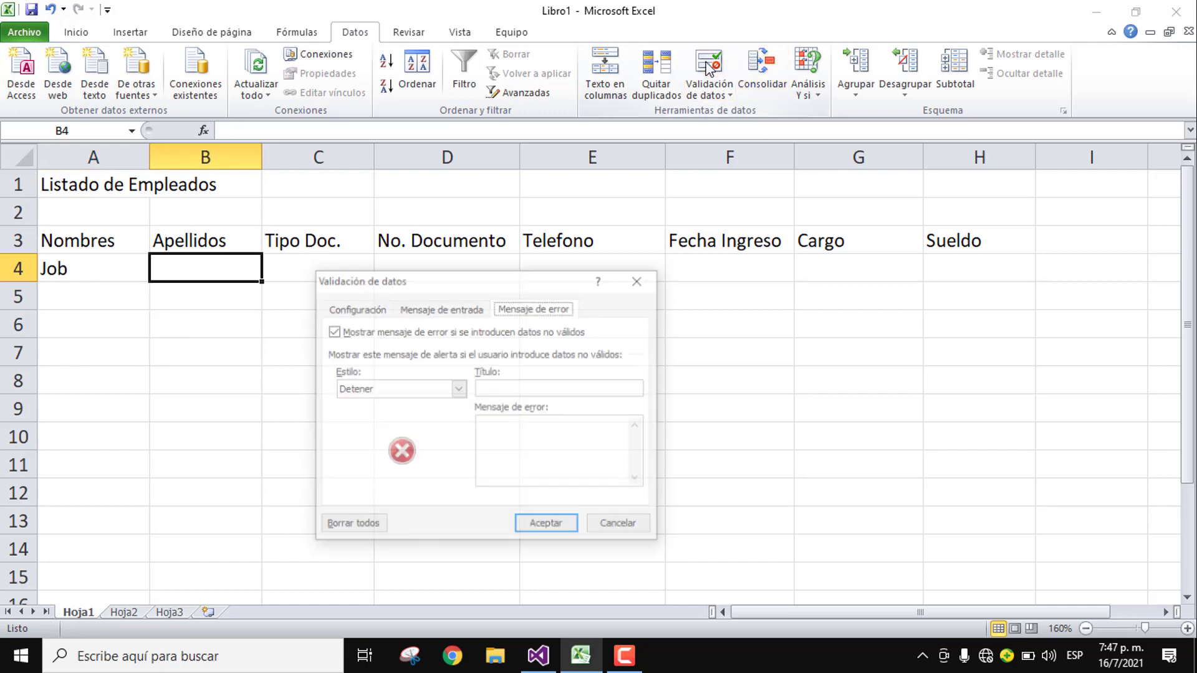
{"action": "left_click", "coordinate": [372, 305]}
{"action": "left_click", "coordinate": [367, 369]}
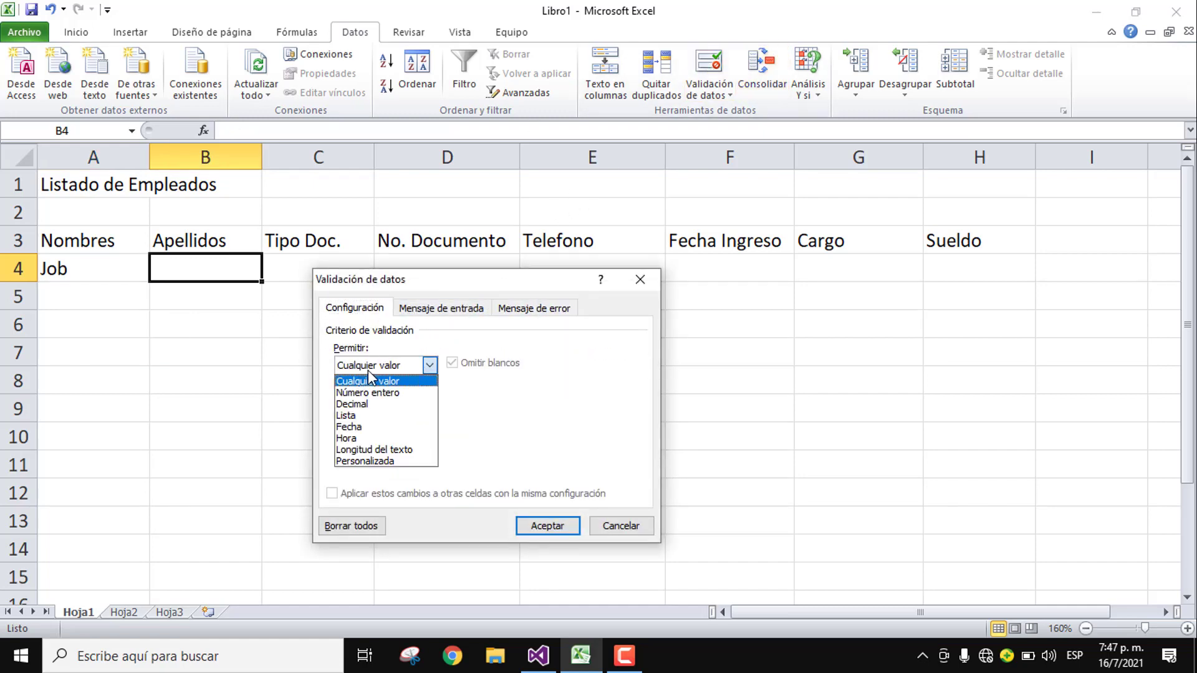
{"action": "left_click", "coordinate": [373, 449]}
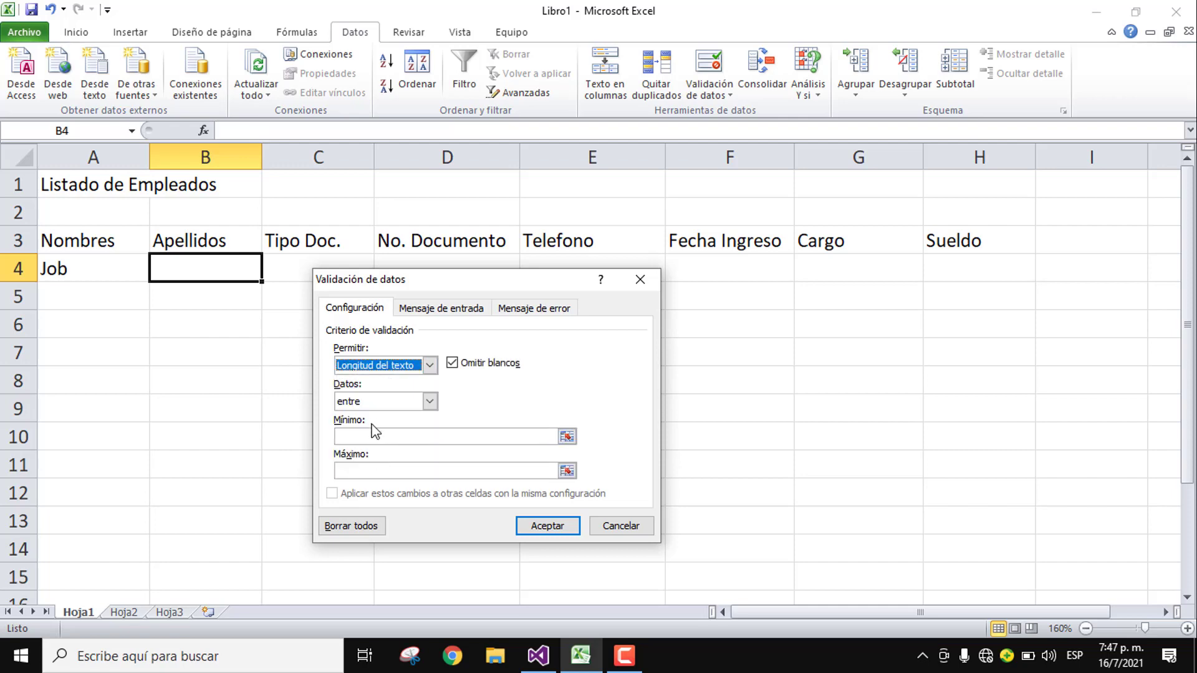
{"action": "left_click", "coordinate": [371, 436]}
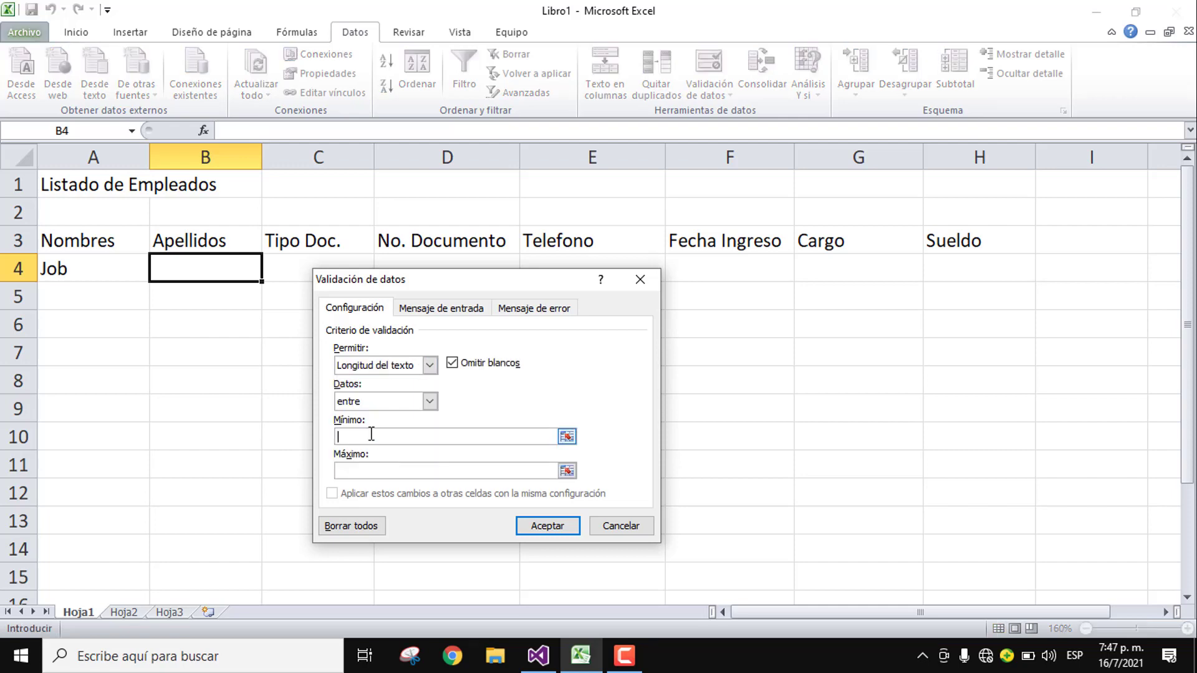
{"action": "left_click", "coordinate": [429, 401]}
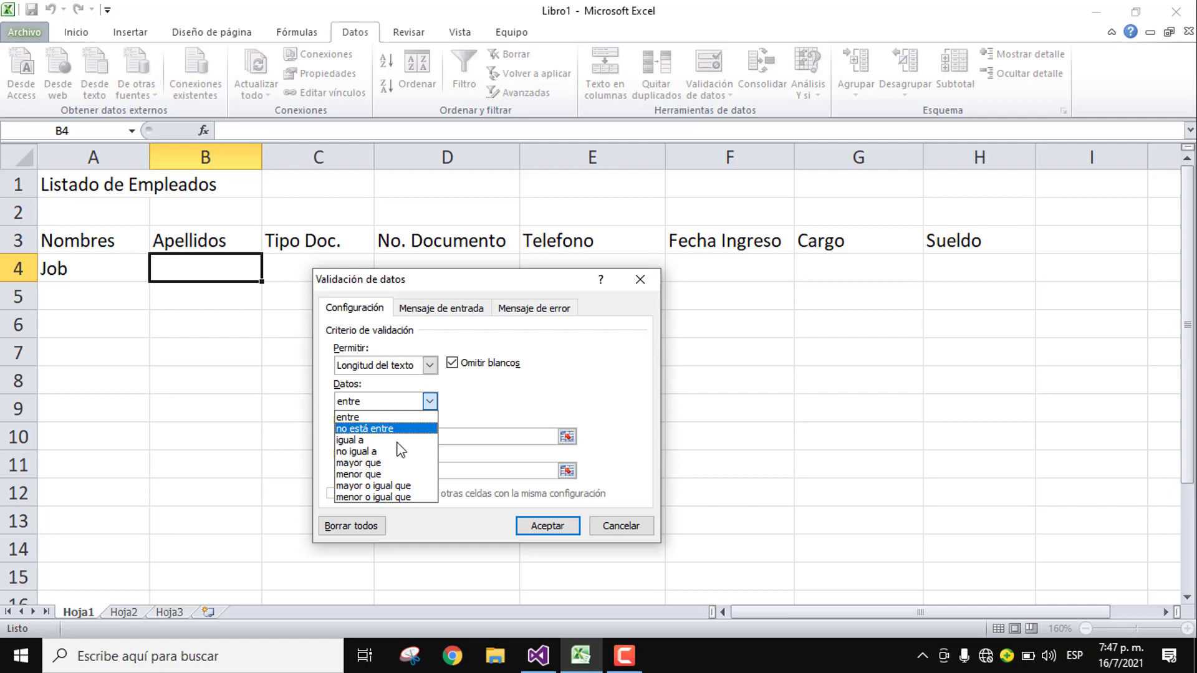
{"action": "left_click", "coordinate": [402, 486]}
{"action": "left_click", "coordinate": [378, 438]}
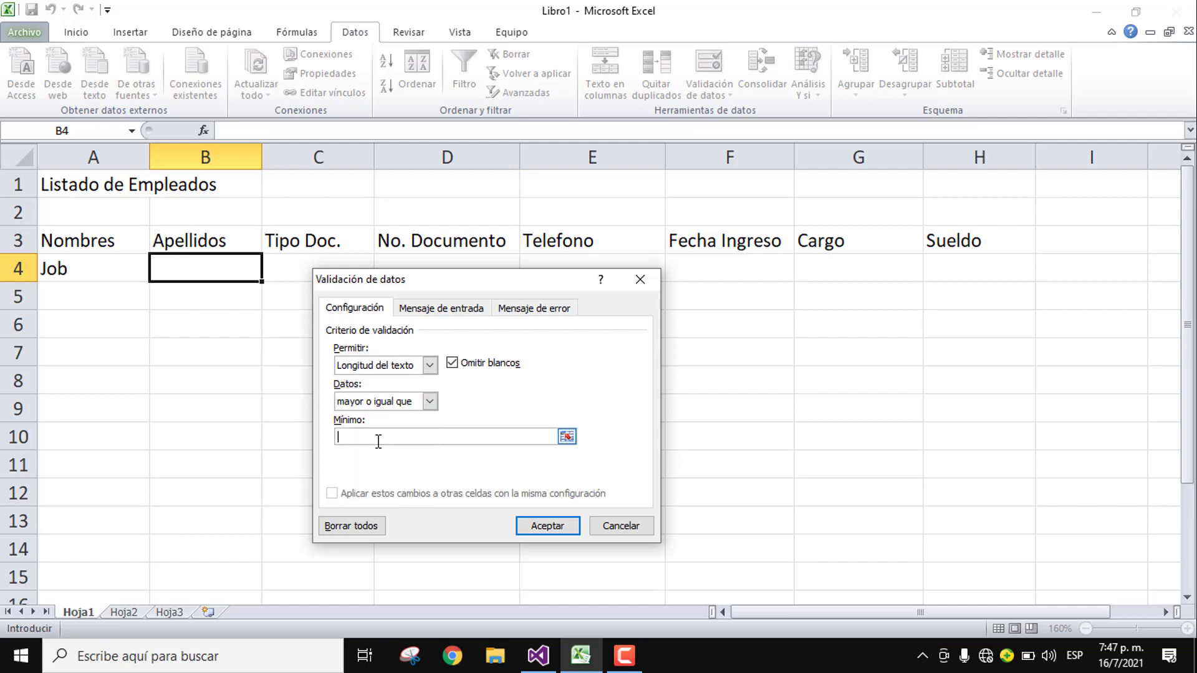
{"action": "type", "text": "5"}
{"action": "left_click", "coordinate": [423, 310]}
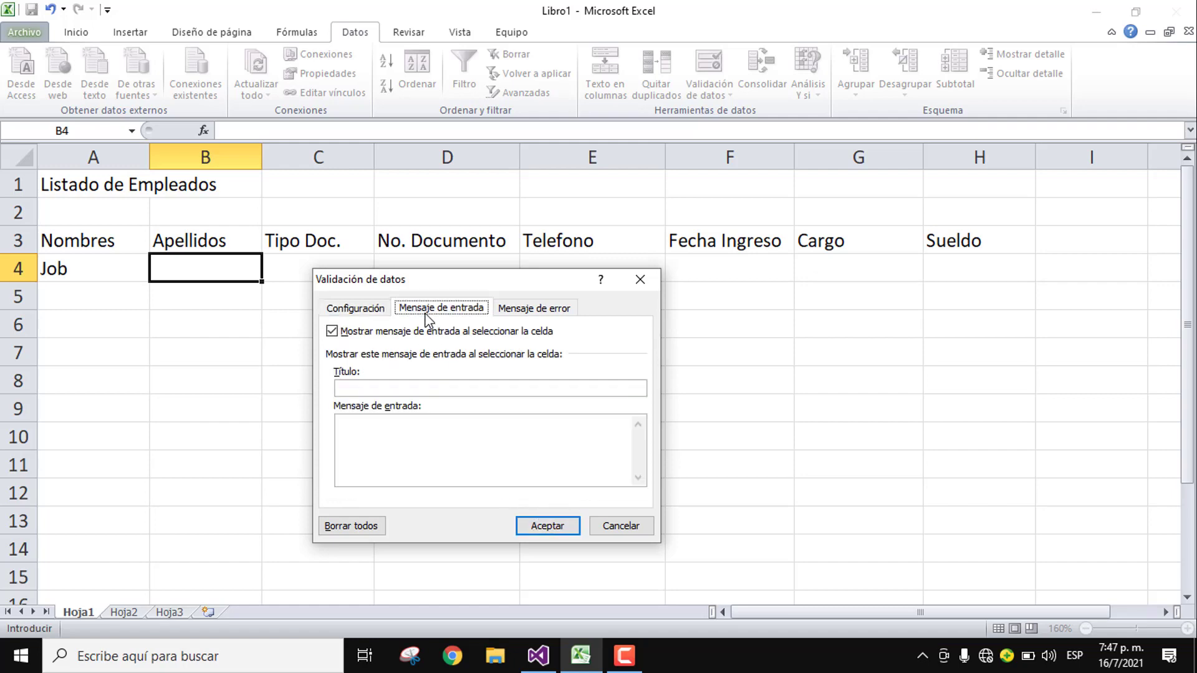
Step: Give B4 the tip 'Escribe un apellido que tenga 5 o más caracteres' and an 'Error' alert 'No se permite menos de 5 caracteres'
{"action": "left_click", "coordinate": [401, 441]}
{"action": "type", "text": "E"}
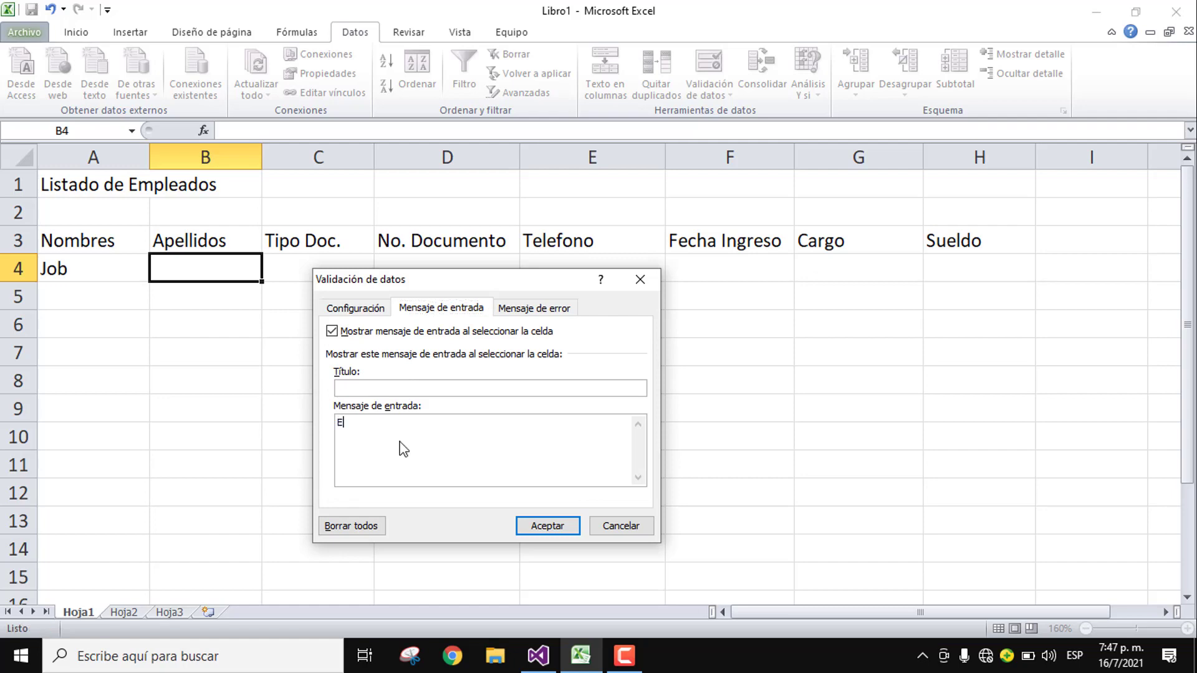
{"action": "type", "text": "scribe un apellido que tenga"}
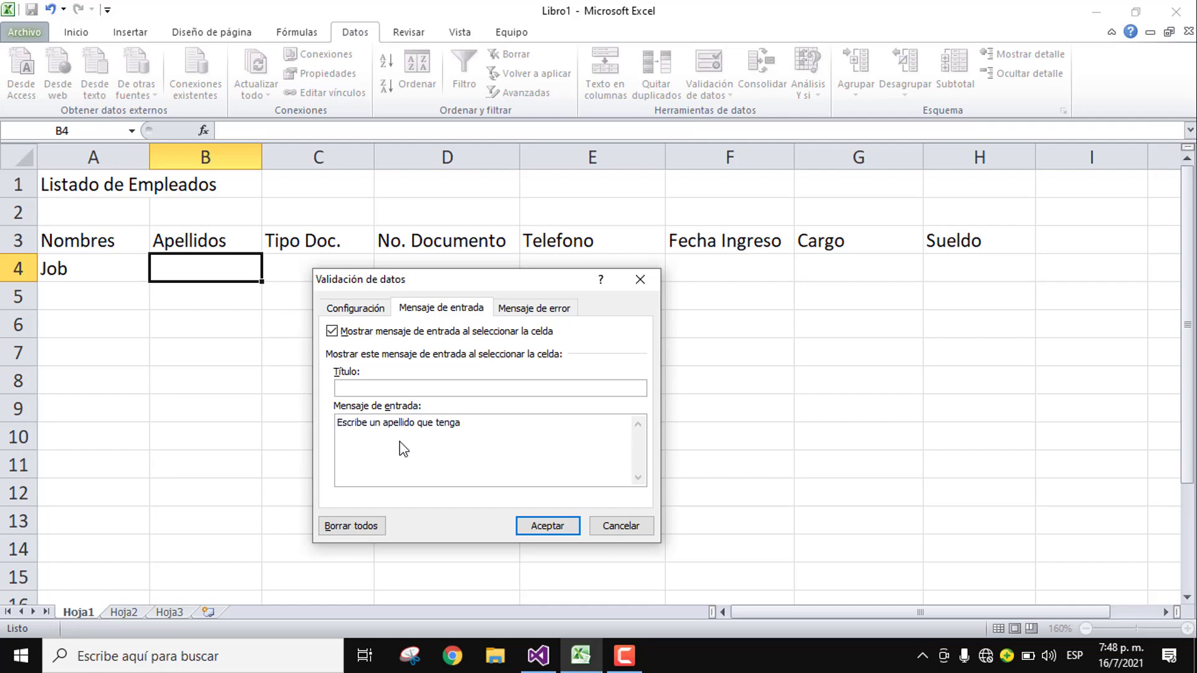
{"action": "type", "text": " 5 o más caracteres"}
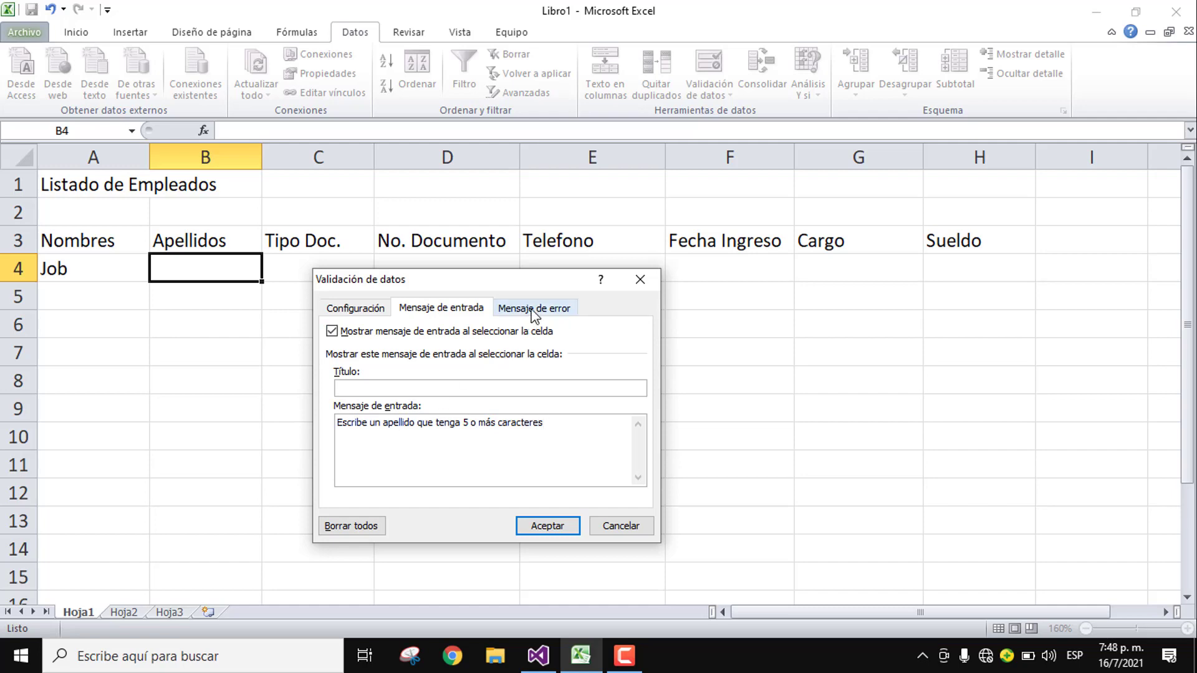
{"action": "left_click", "coordinate": [533, 312]}
{"action": "left_click", "coordinate": [513, 389]}
{"action": "type", "text": "Error"}
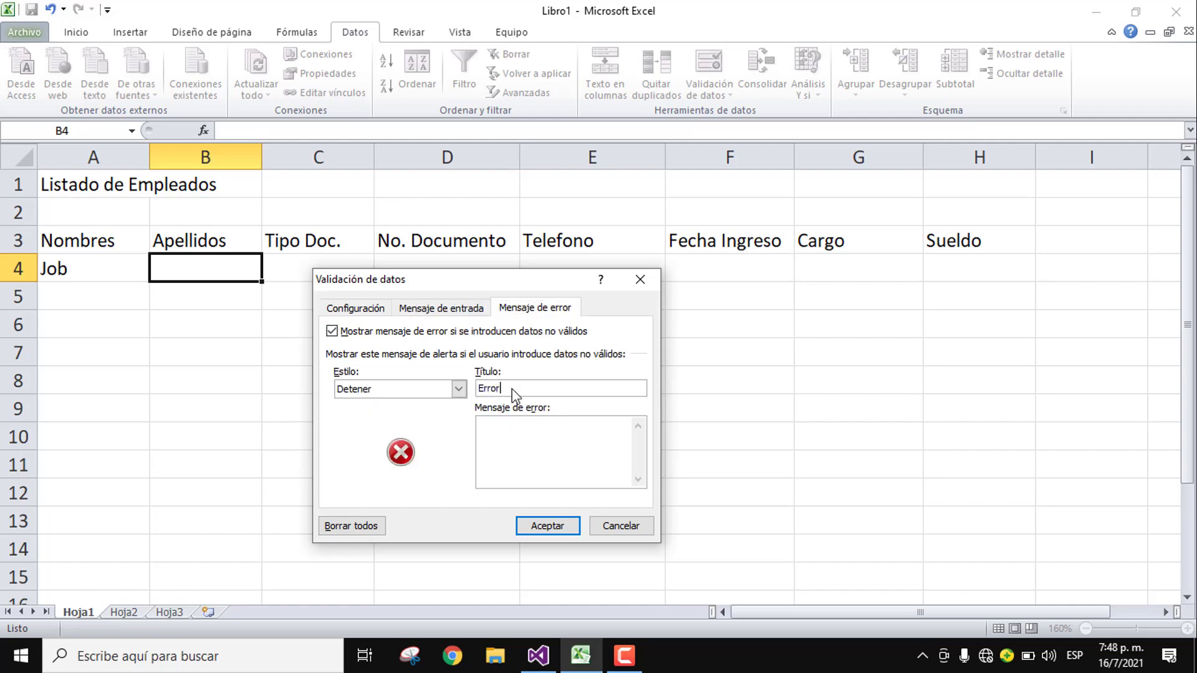
{"action": "left_click", "coordinate": [526, 424]}
{"action": "type", "text": "No se permite menos de 5 caracteres"}
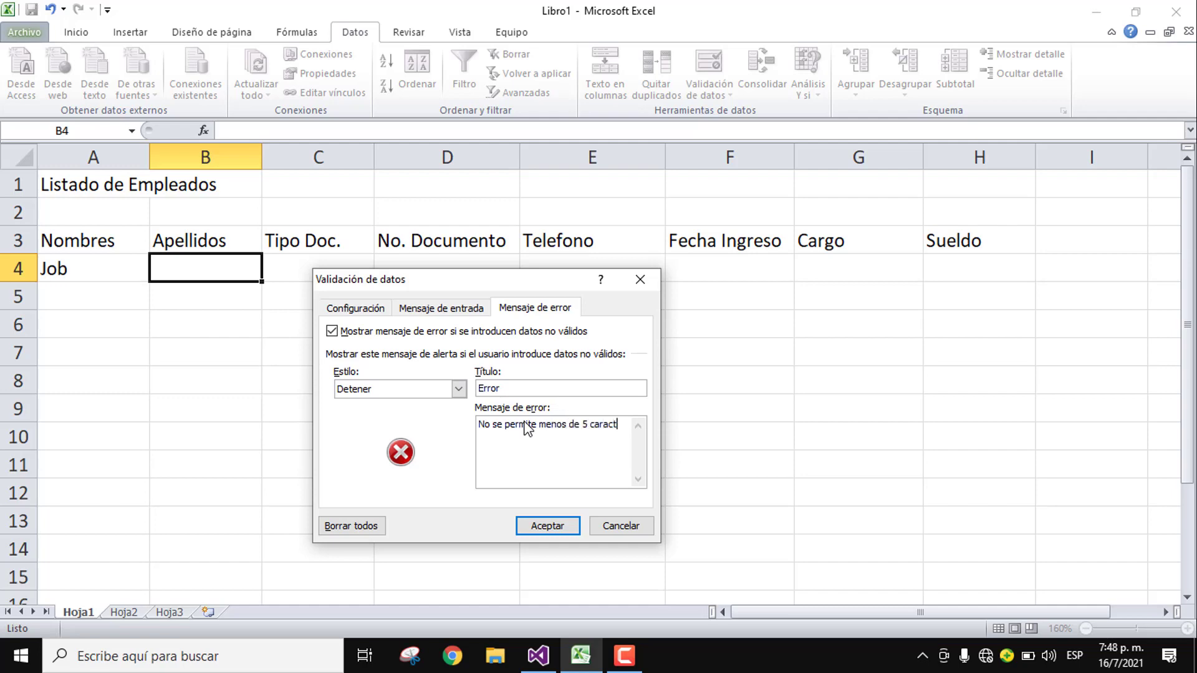
{"action": "left_click", "coordinate": [547, 525]}
{"action": "left_click", "coordinate": [337, 271]}
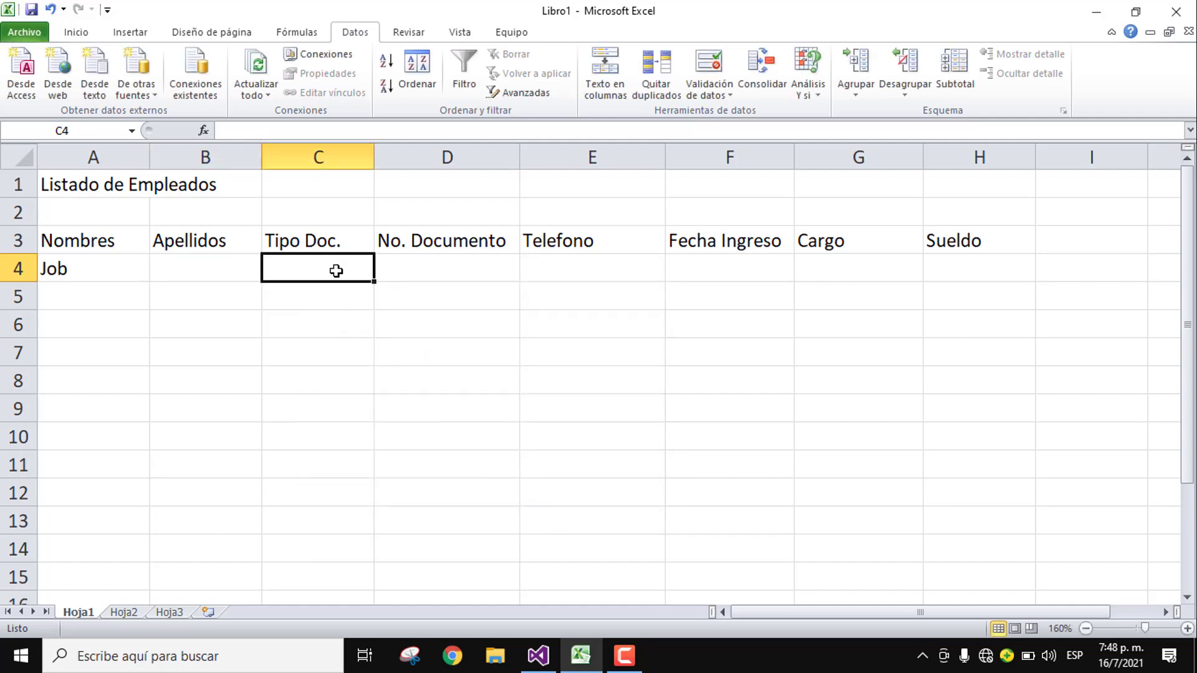
Step: Set C4's validation to a list with source 'Cédula; Pasaporte'
{"action": "left_click", "coordinate": [708, 58]}
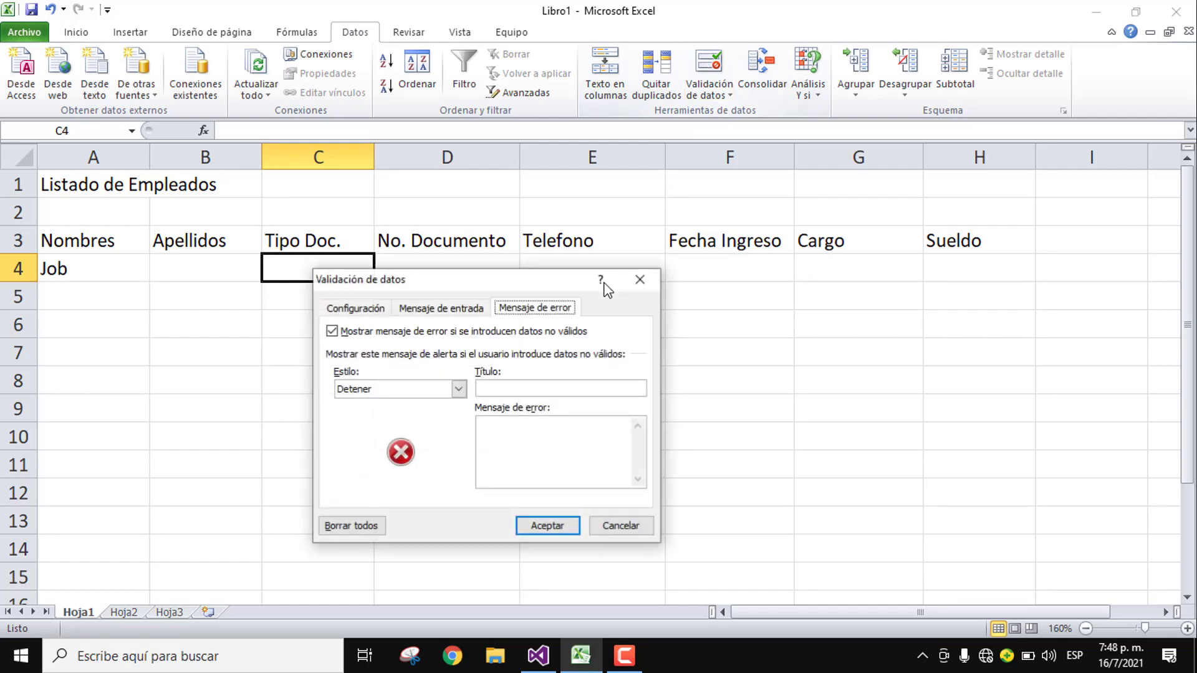
{"action": "left_click", "coordinate": [375, 313]}
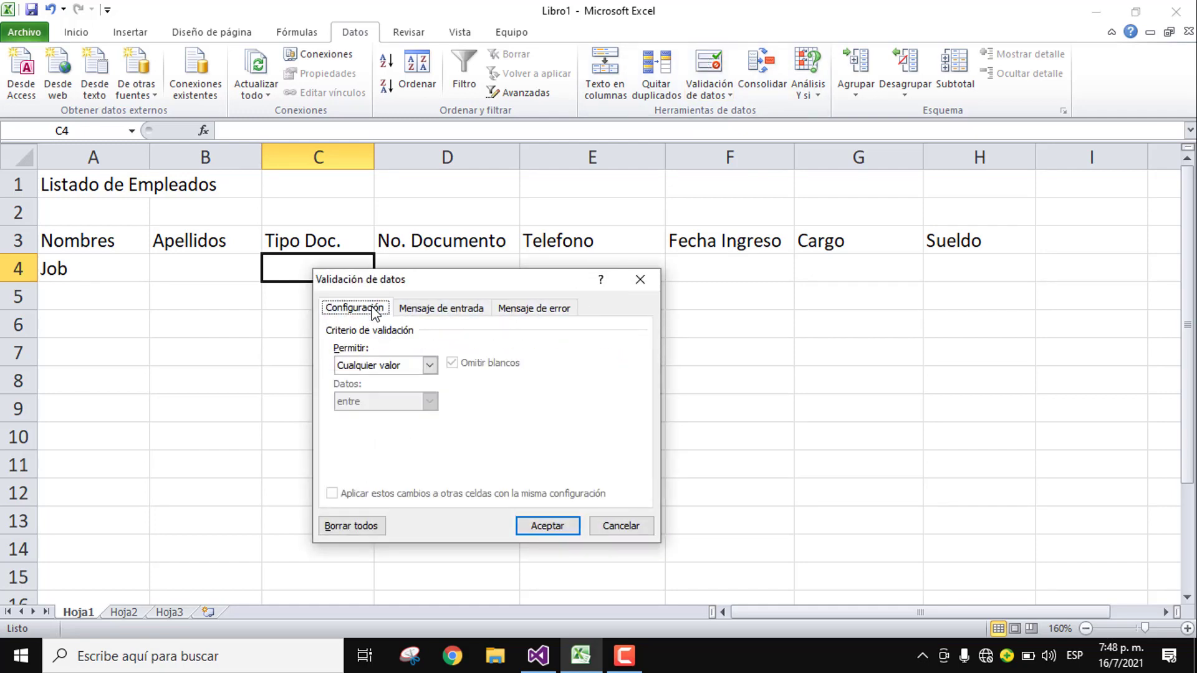
{"action": "left_click", "coordinate": [403, 369]}
{"action": "left_click", "coordinate": [364, 415]}
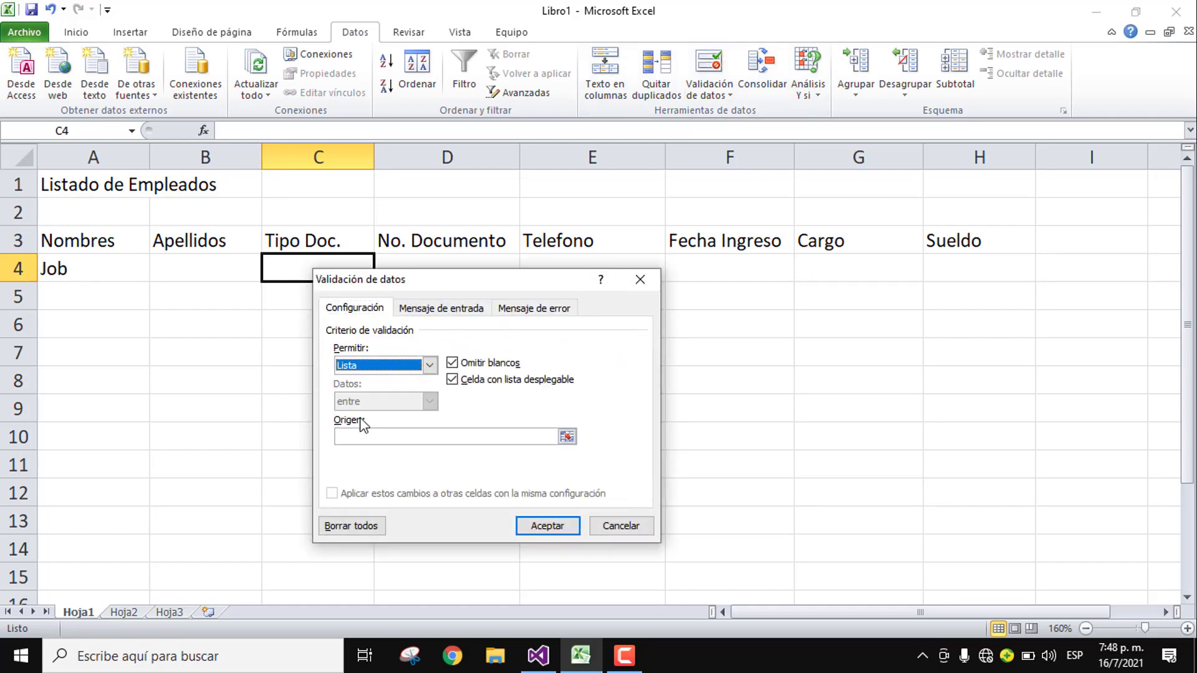
{"action": "left_click", "coordinate": [378, 435]}
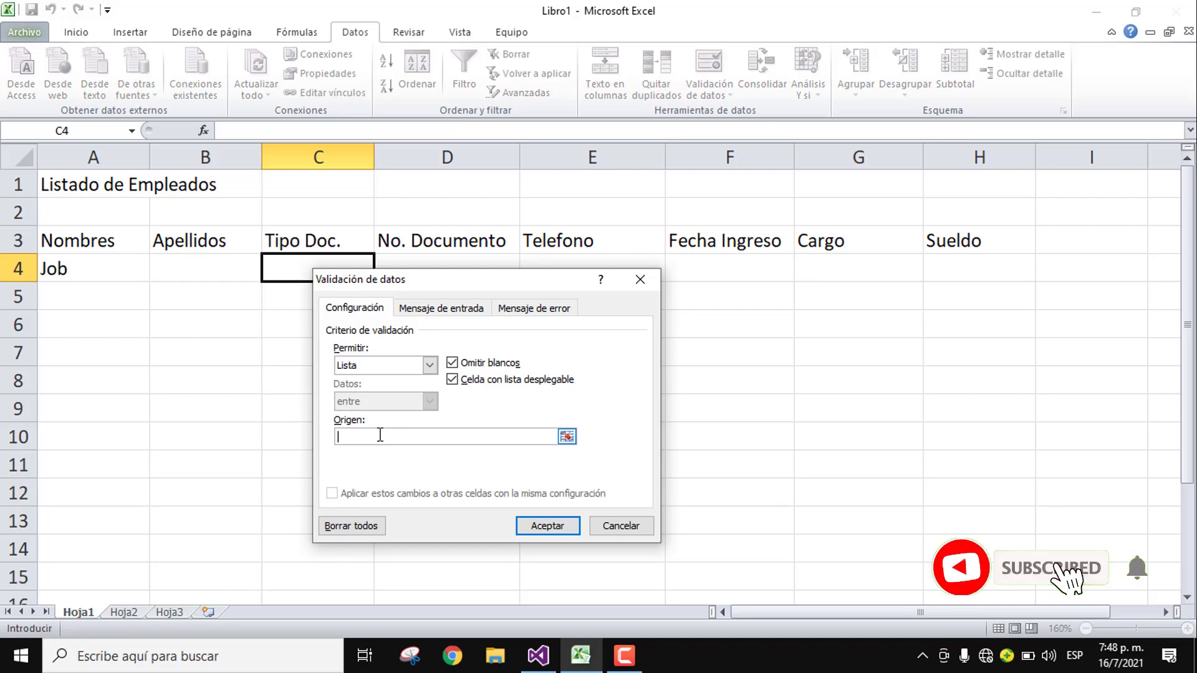
{"action": "type", "text": "Cé"}
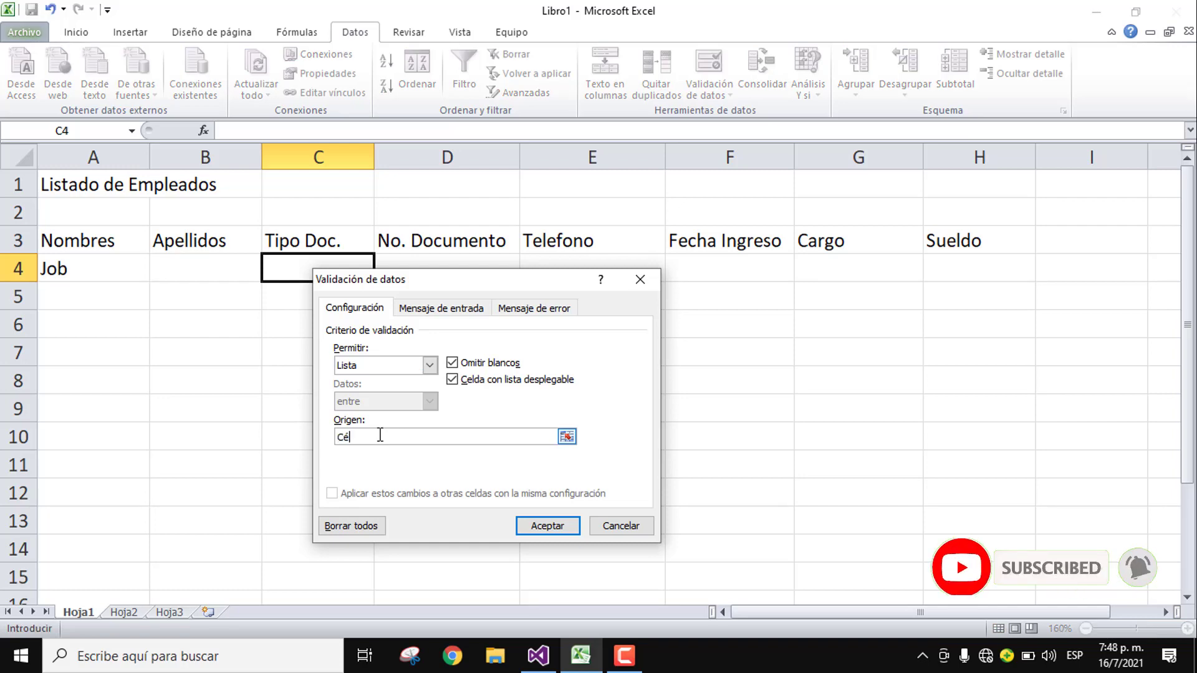
{"action": "type", "text": "dula; Pasa"}
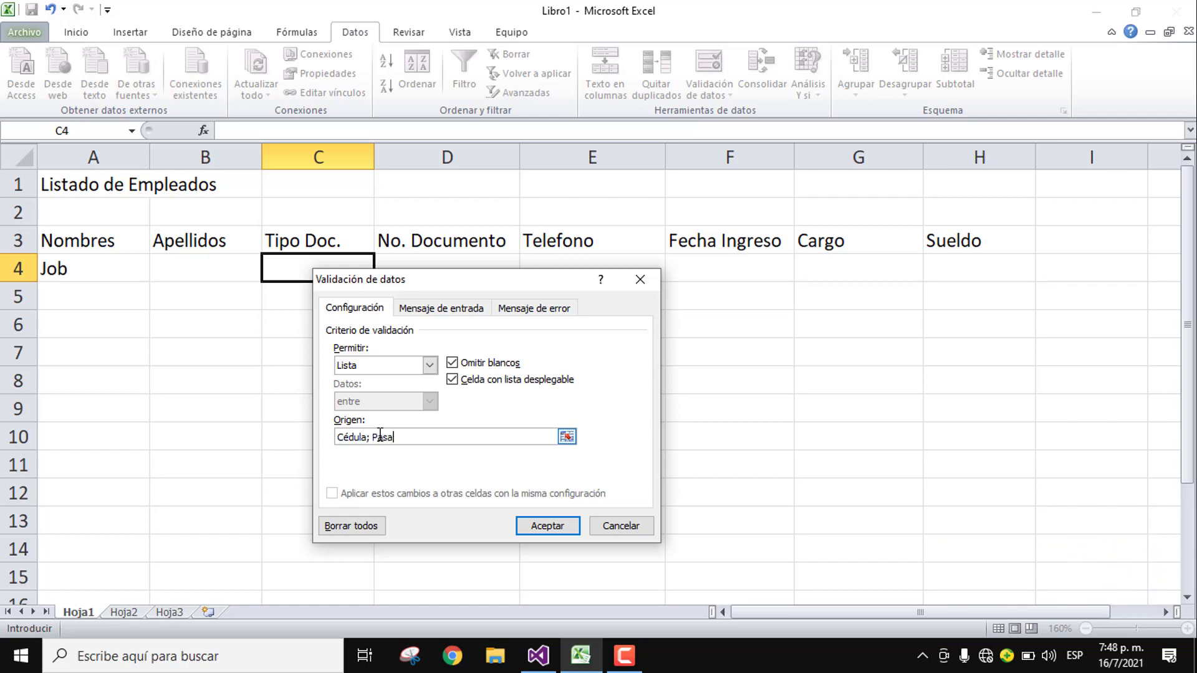
{"action": "type", "text": "porte"}
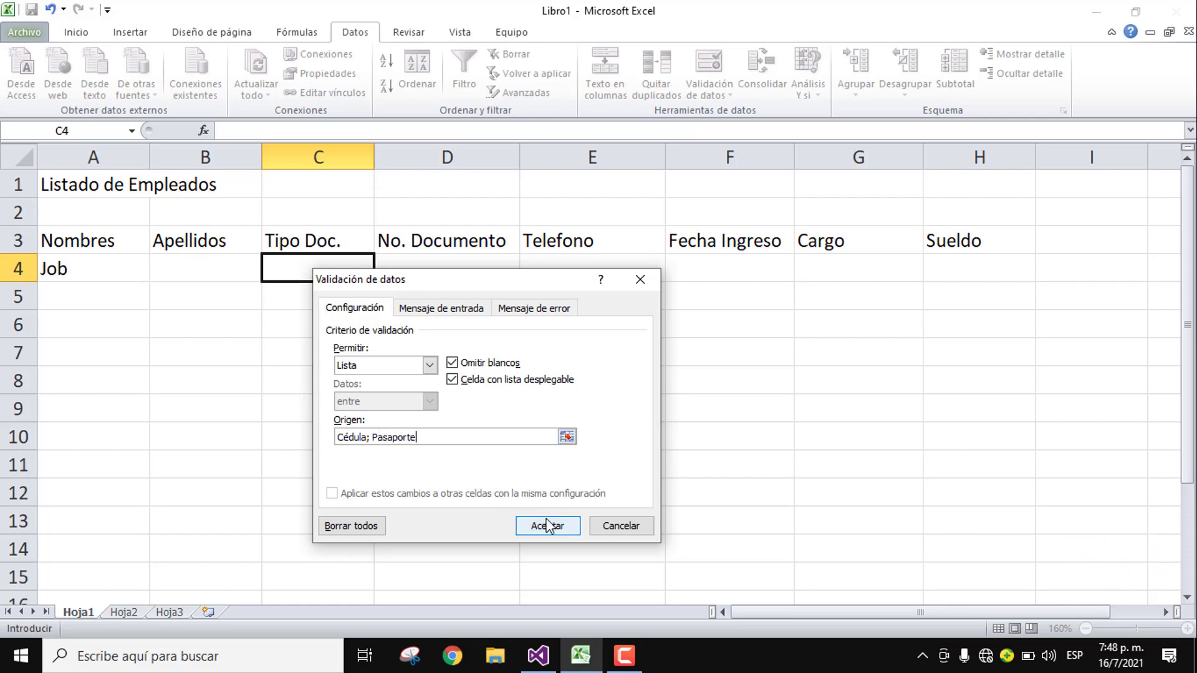
{"action": "left_click", "coordinate": [547, 525]}
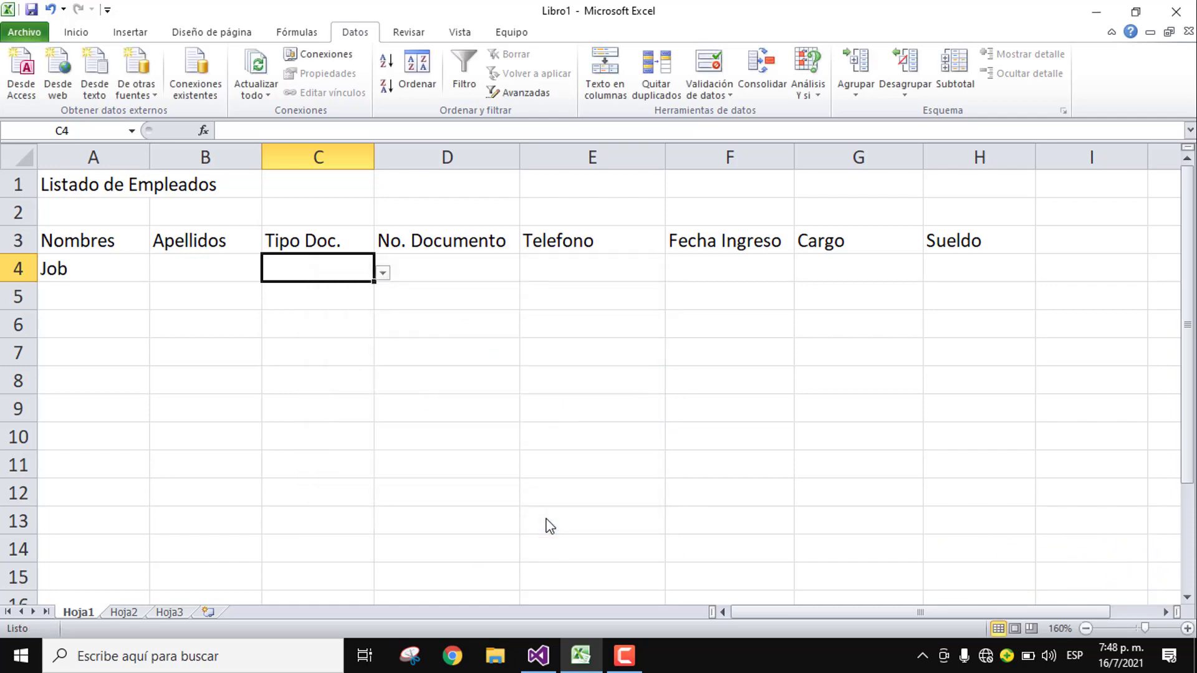
Step: Check C4's dropdown and confirm the unlisted value 'RNC' is rejected
{"action": "left_click", "coordinate": [381, 274]}
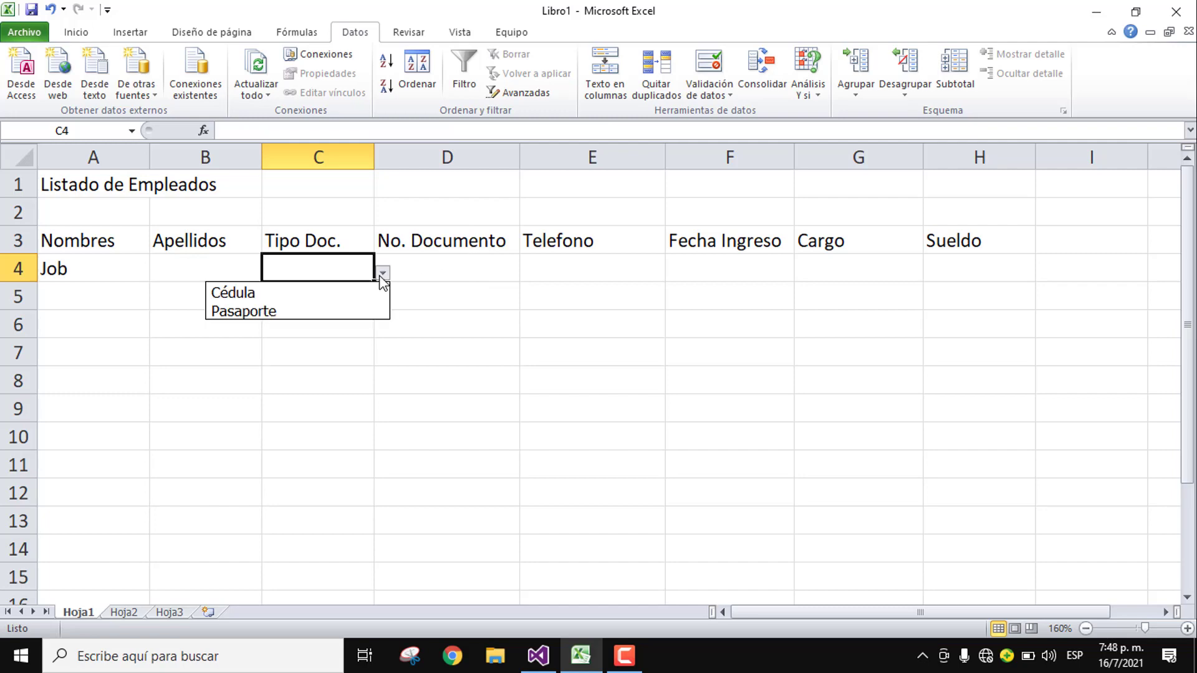
{"action": "left_click", "coordinate": [295, 272]}
{"action": "type", "text": "RNC"}
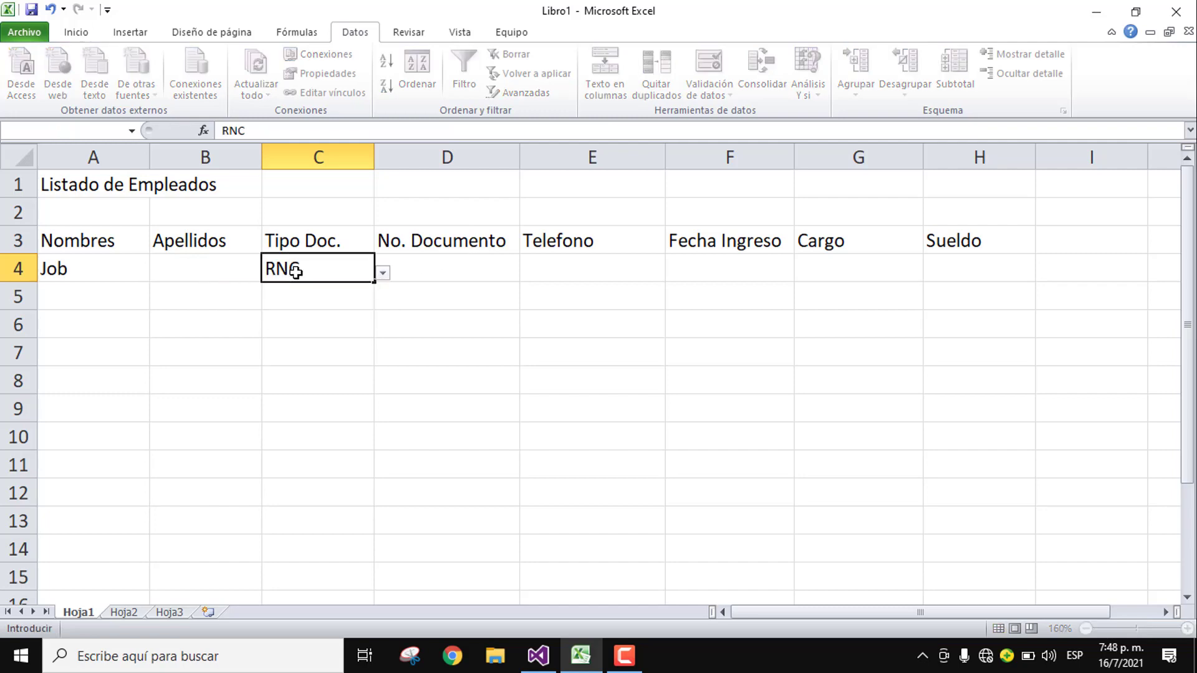
{"action": "key", "text": "Return"}
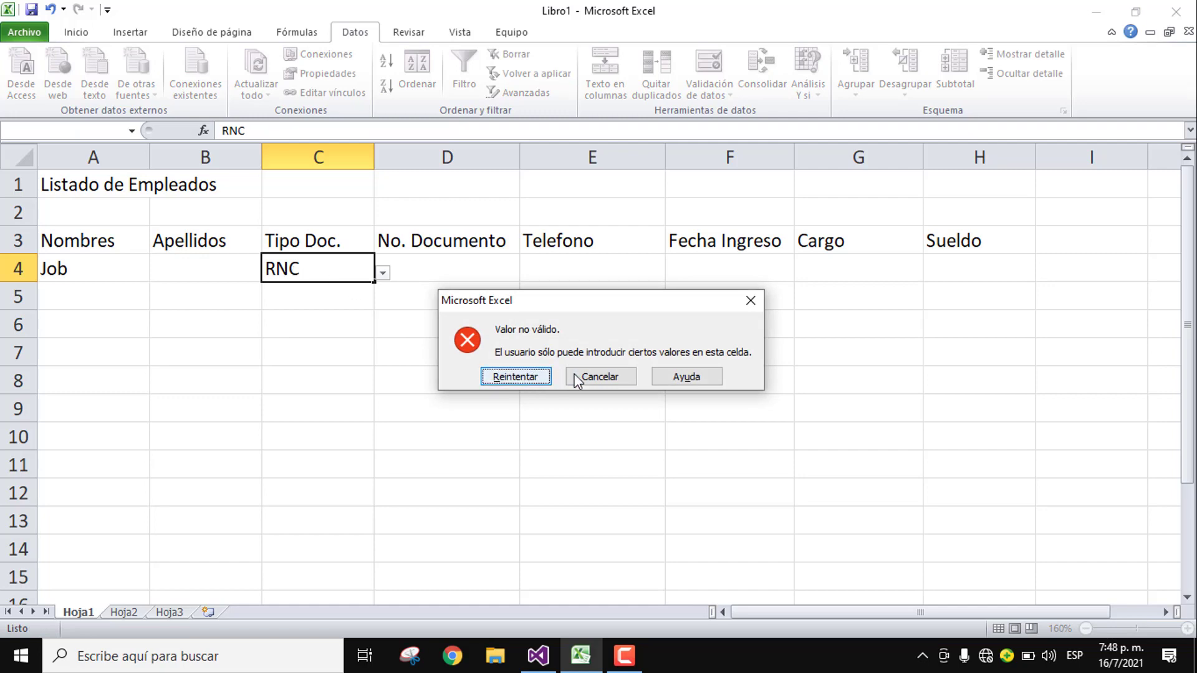
{"action": "left_click", "coordinate": [567, 377]}
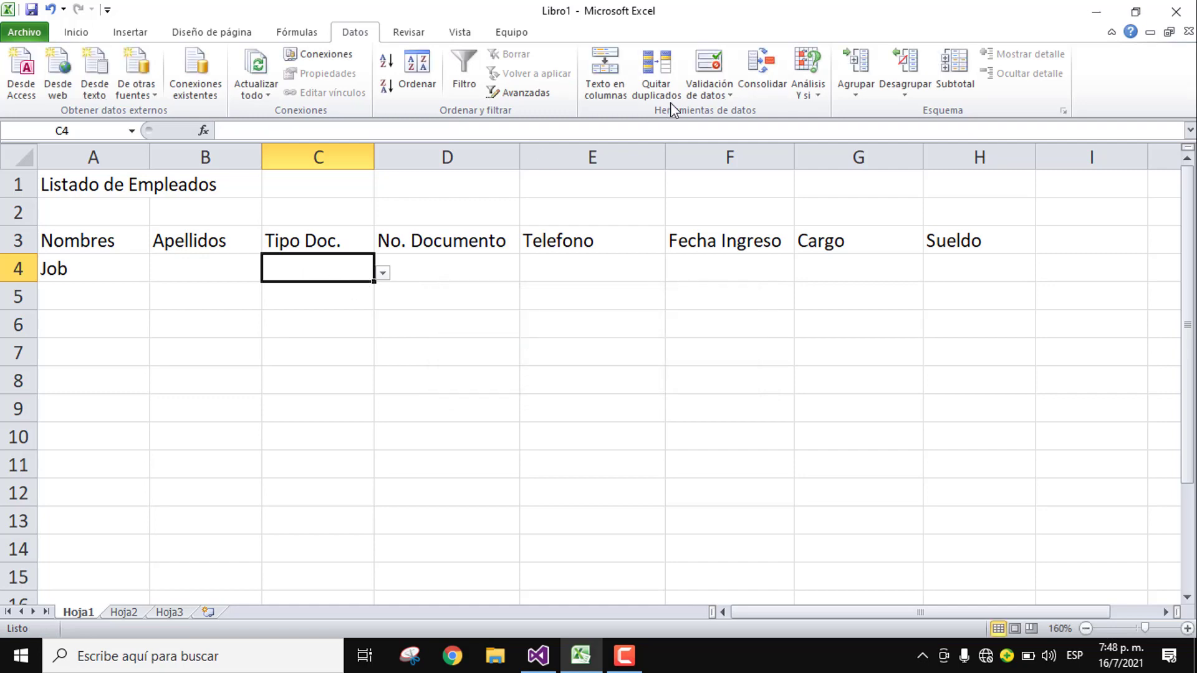
{"action": "left_click", "coordinate": [720, 64]}
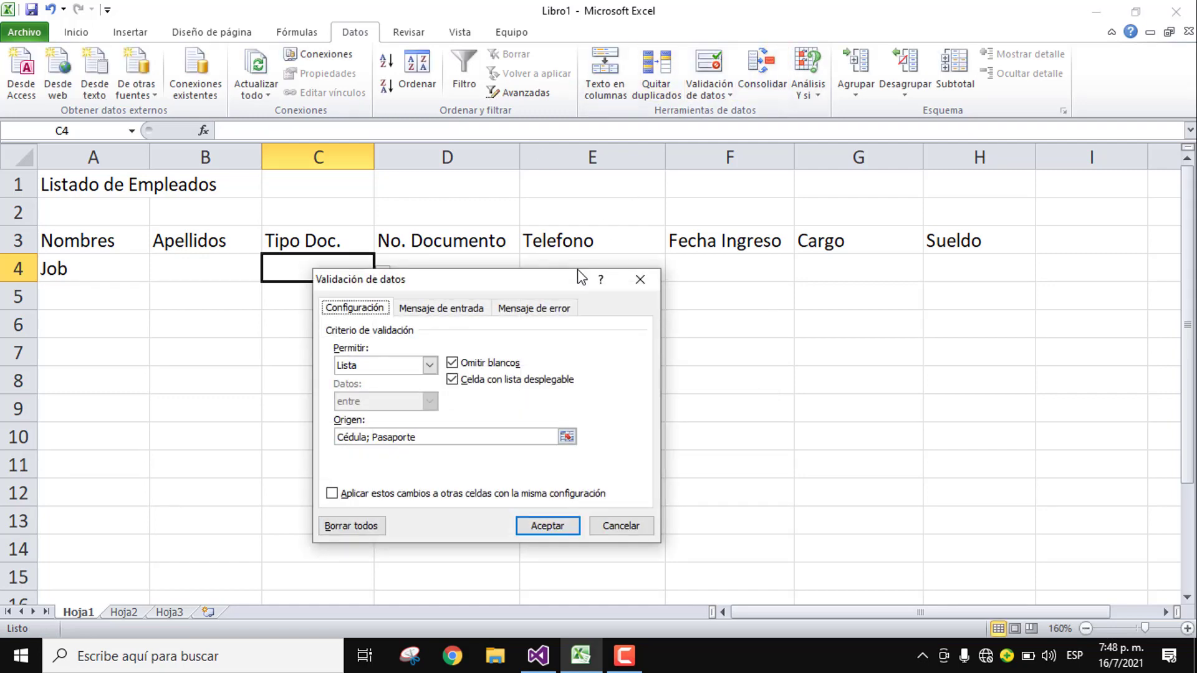
Step: Give C4 the input message 'Seleccione uno de la lista'
{"action": "left_click", "coordinate": [470, 309]}
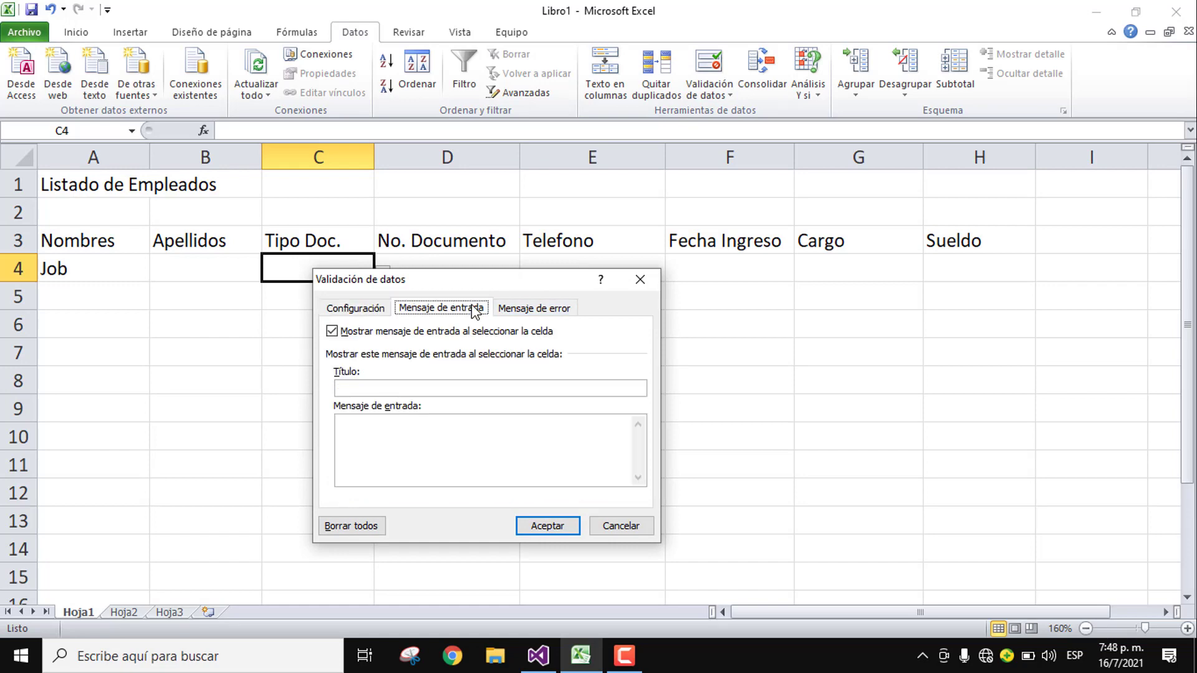
{"action": "left_click", "coordinate": [416, 388]}
{"action": "left_click", "coordinate": [415, 471]}
{"action": "type", "text": "Seleccione u"}
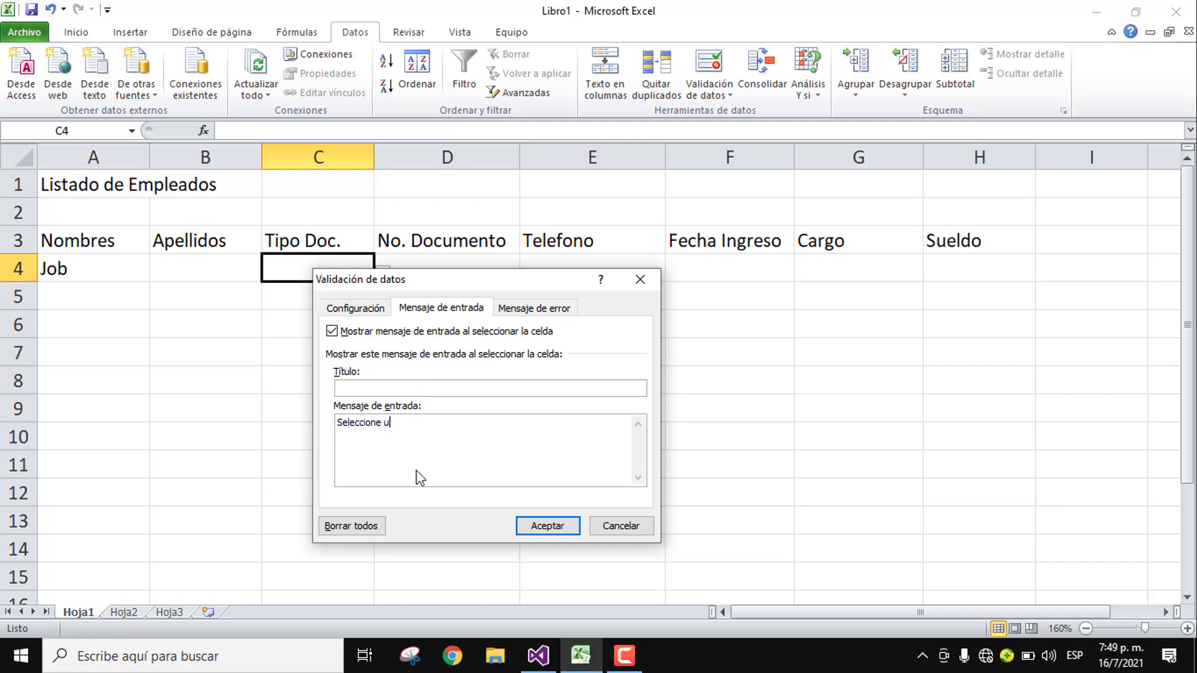
{"action": "type", "text": "no de la lista"}
Step: Add C4's 'Error' alert: 'El tipo de documento no existe, seleccione una de la lista'
{"action": "left_click", "coordinate": [536, 312]}
{"action": "left_click", "coordinate": [522, 389]}
{"action": "type", "text": "Eror"}
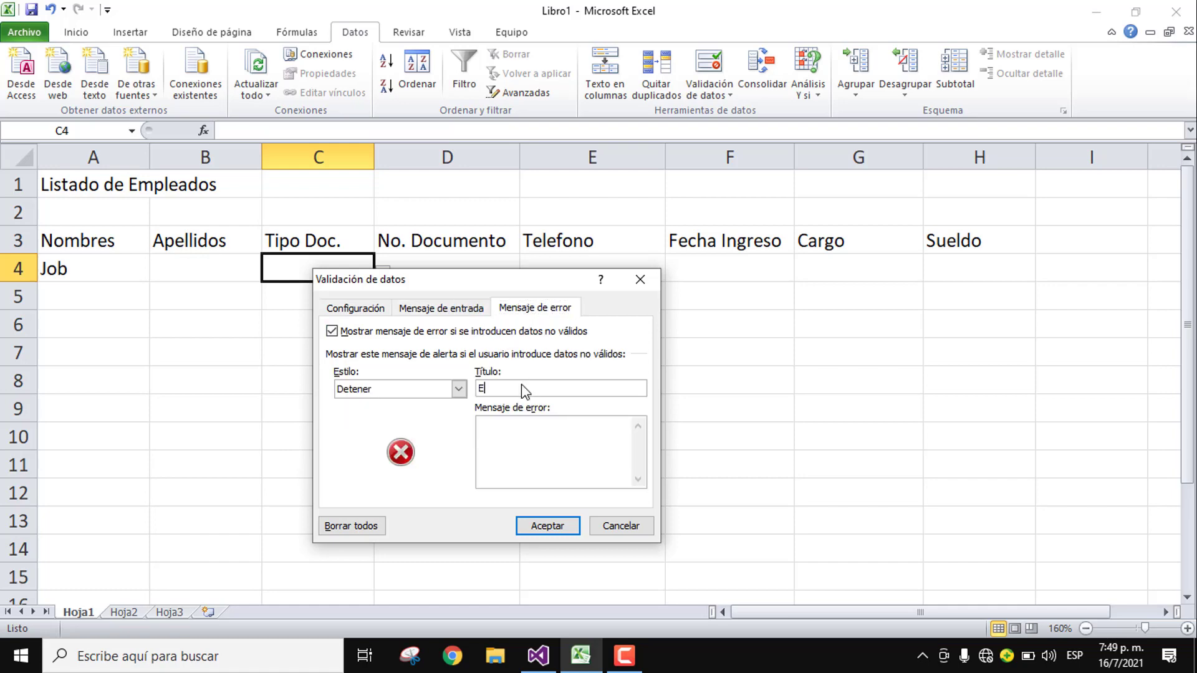
{"action": "key", "text": "BackSpace"}
{"action": "key", "text": "BackSpace"}
{"action": "type", "text": "ror"}
{"action": "left_click", "coordinate": [530, 428]}
{"action": "type", "text": "El tipo de documento no existe, selecci"}
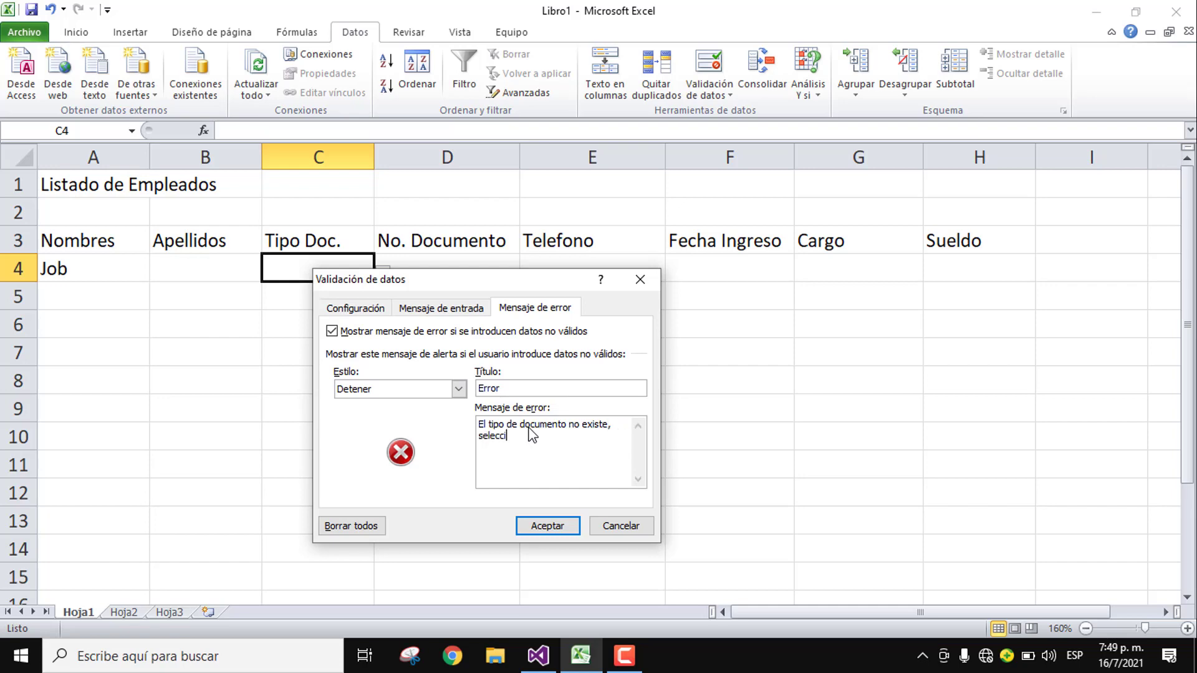
{"action": "type", "text": "one una de la lista"}
{"action": "left_click", "coordinate": [552, 524]}
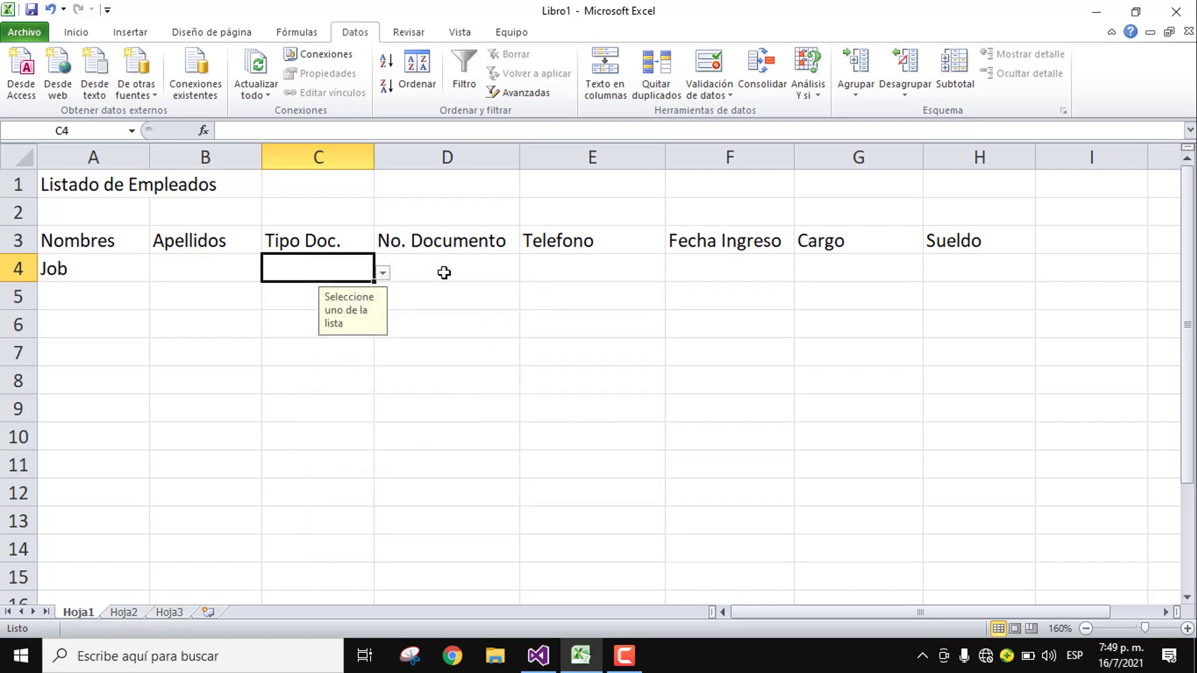
{"action": "left_click", "coordinate": [443, 272]}
{"action": "left_click", "coordinate": [711, 65]}
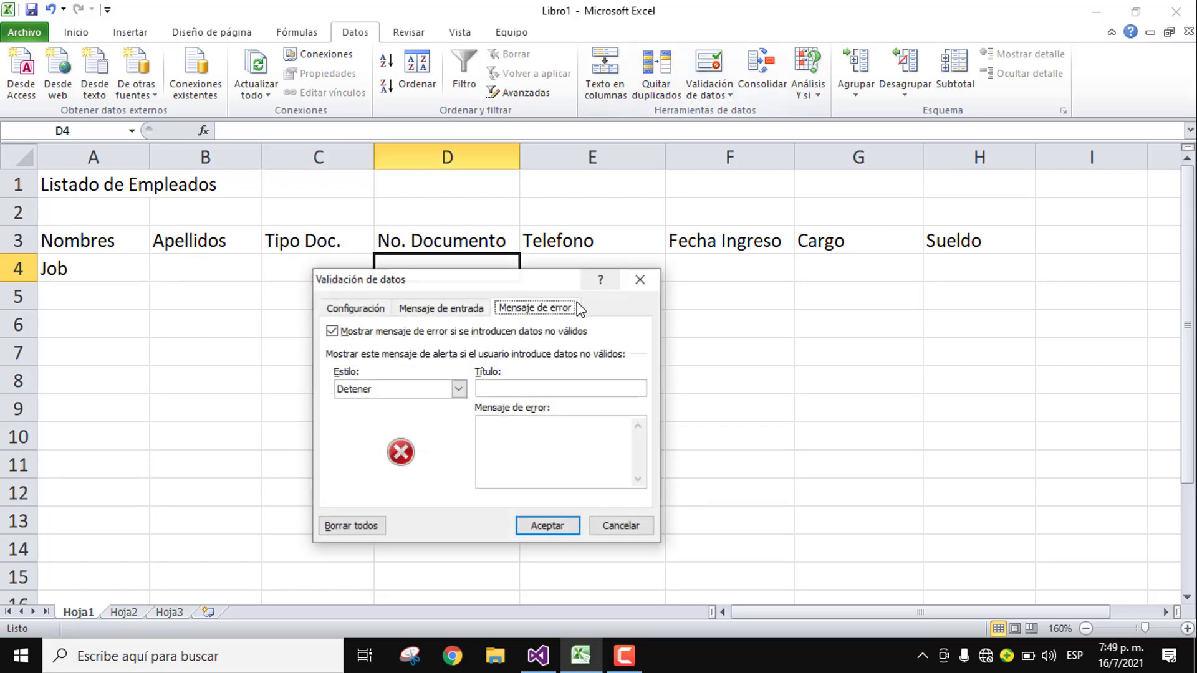
Step: Restrict D4 to entries whose text length equals 11
{"action": "left_click", "coordinate": [376, 308]}
{"action": "left_click", "coordinate": [392, 366]}
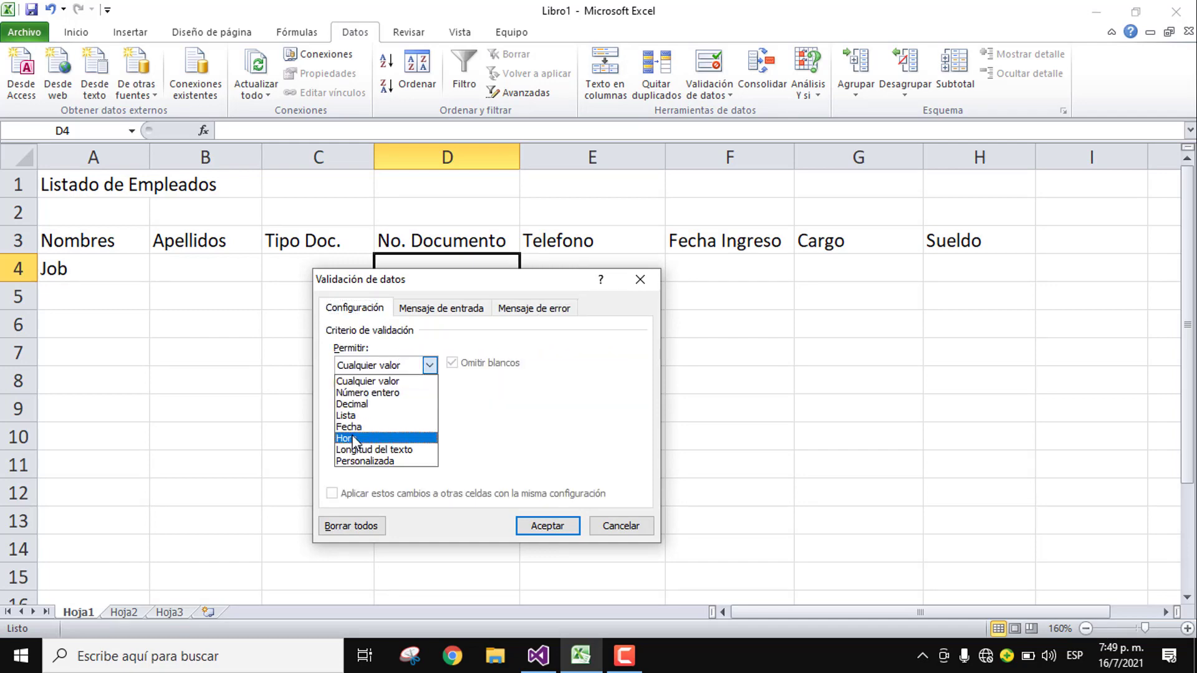
{"action": "left_click", "coordinate": [381, 450]}
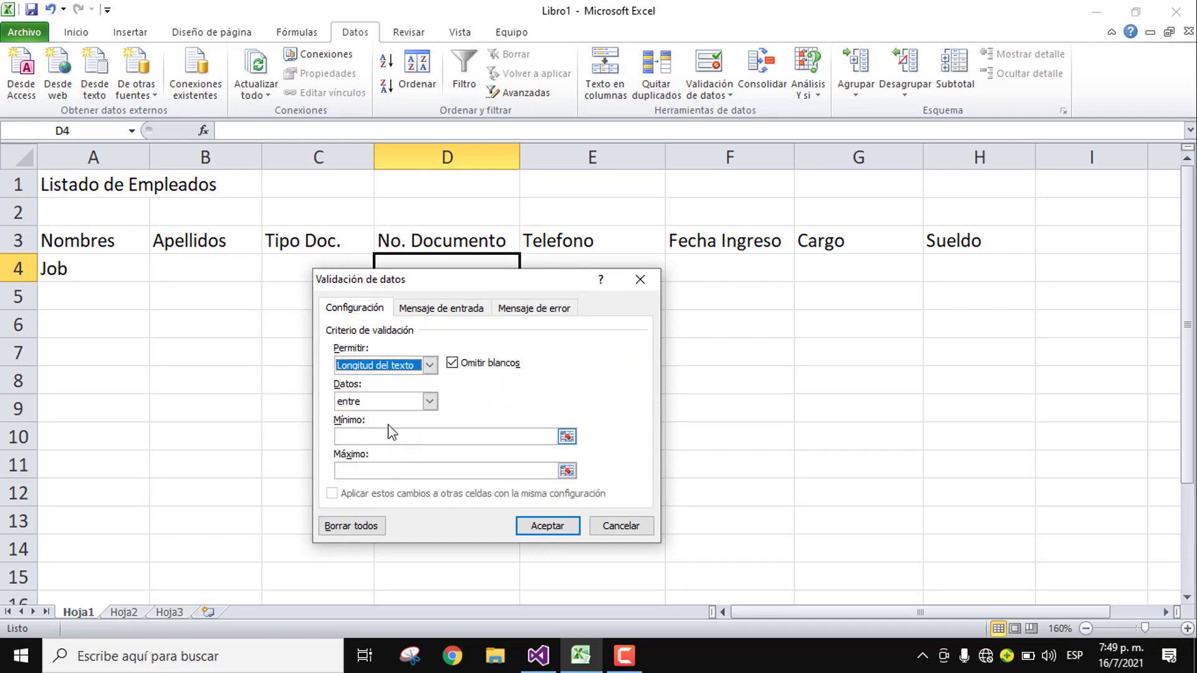
{"action": "left_click", "coordinate": [377, 402]}
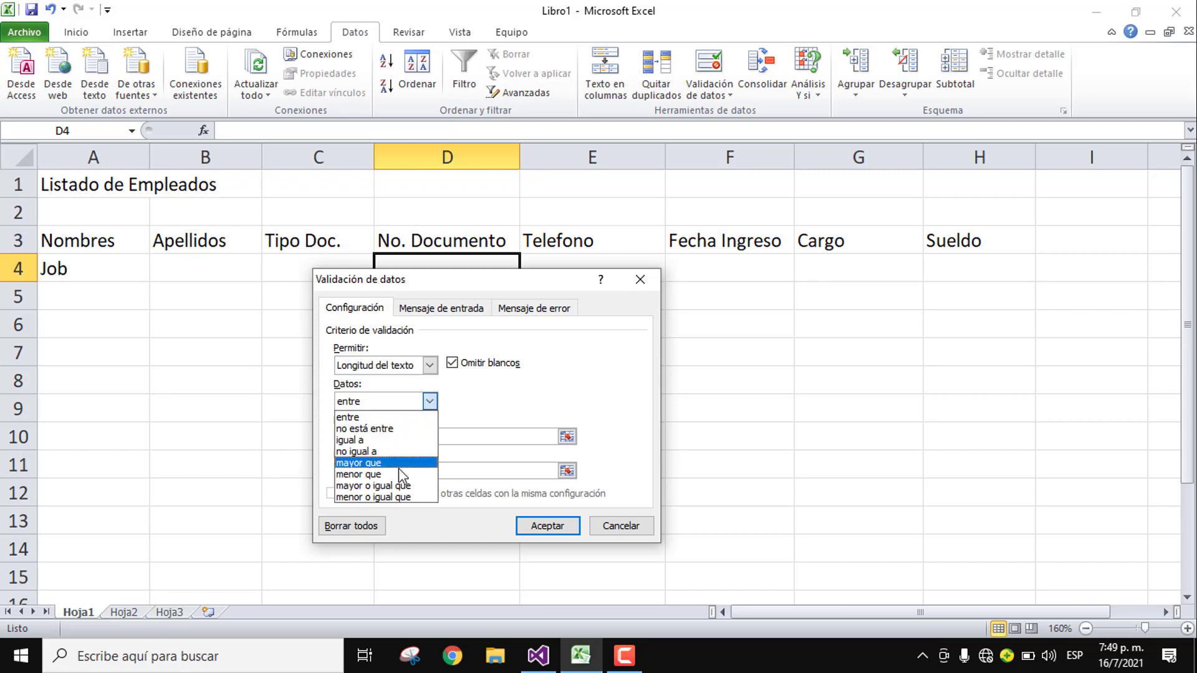
{"action": "left_click", "coordinate": [380, 486]}
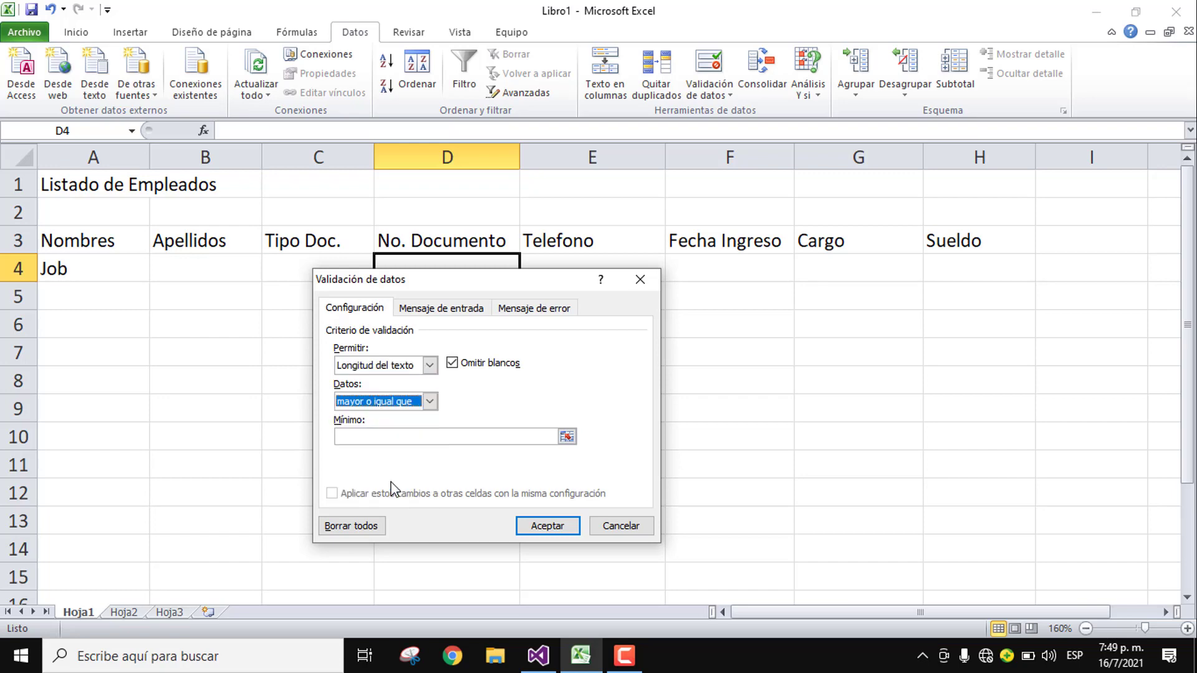
{"action": "left_click", "coordinate": [375, 402]}
{"action": "left_click", "coordinate": [366, 437]}
{"action": "left_click", "coordinate": [367, 436]}
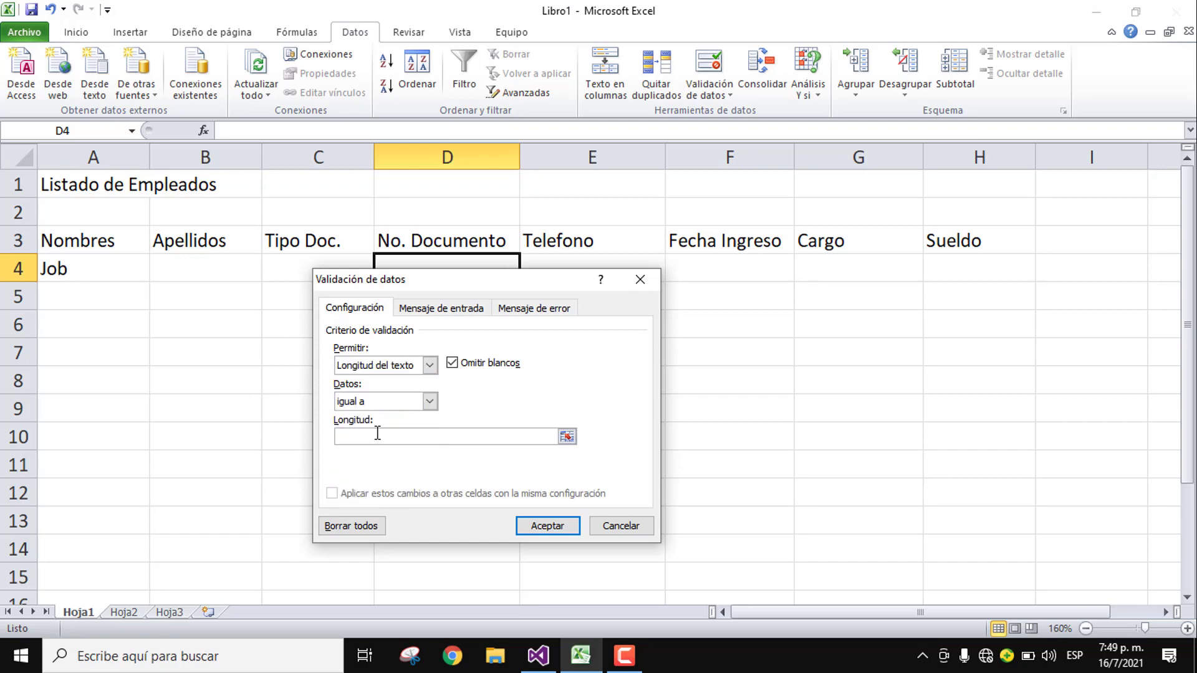
{"action": "type", "text": "11"}
{"action": "key", "text": "Return"}
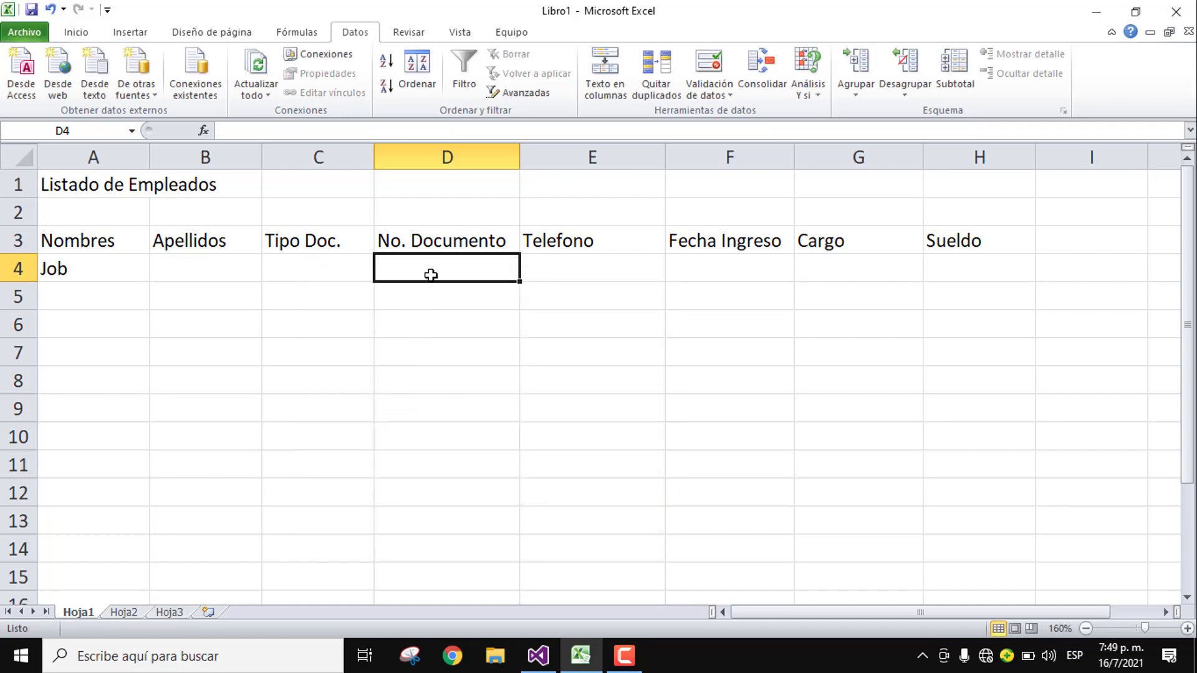
{"action": "left_click", "coordinate": [80, 35]}
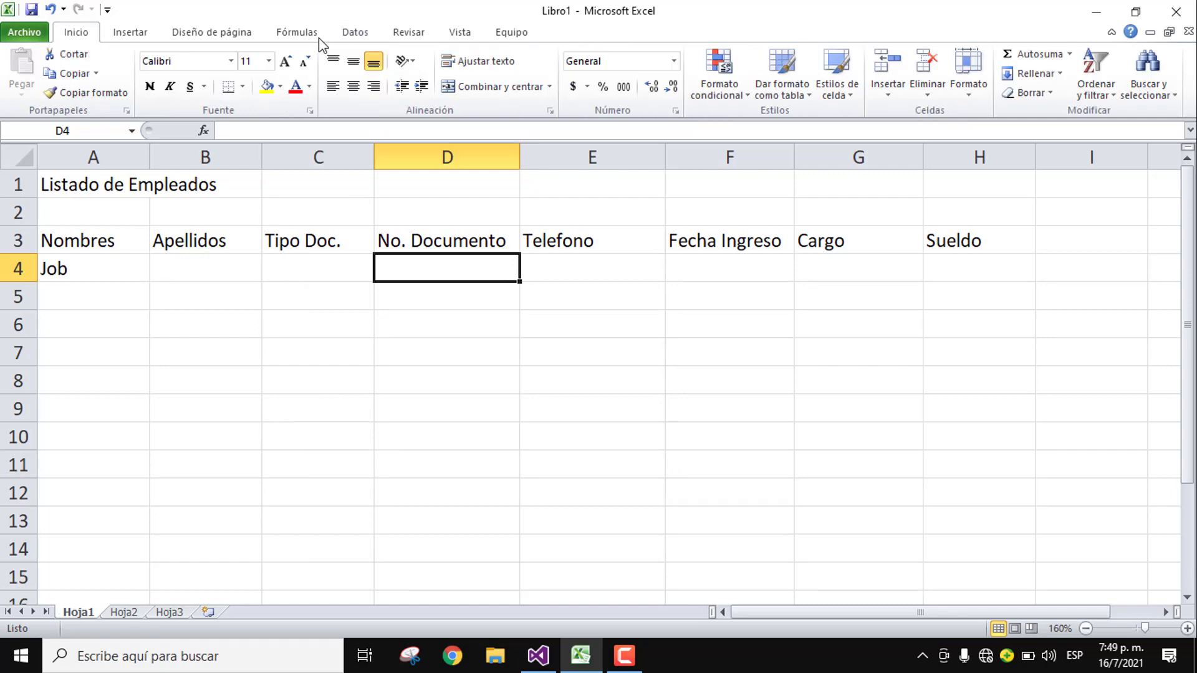
Step: Format D4 as Texto and verify that 12345678 is rejected
{"action": "left_click", "coordinate": [673, 61]}
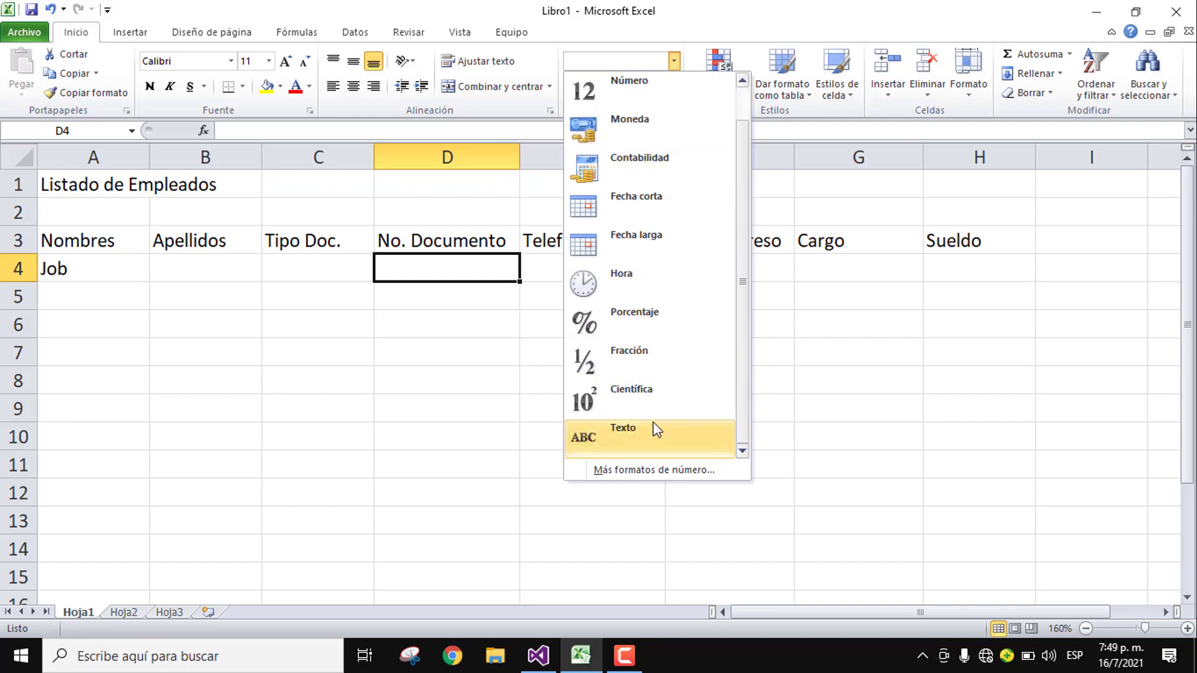
{"action": "left_click", "coordinate": [654, 424]}
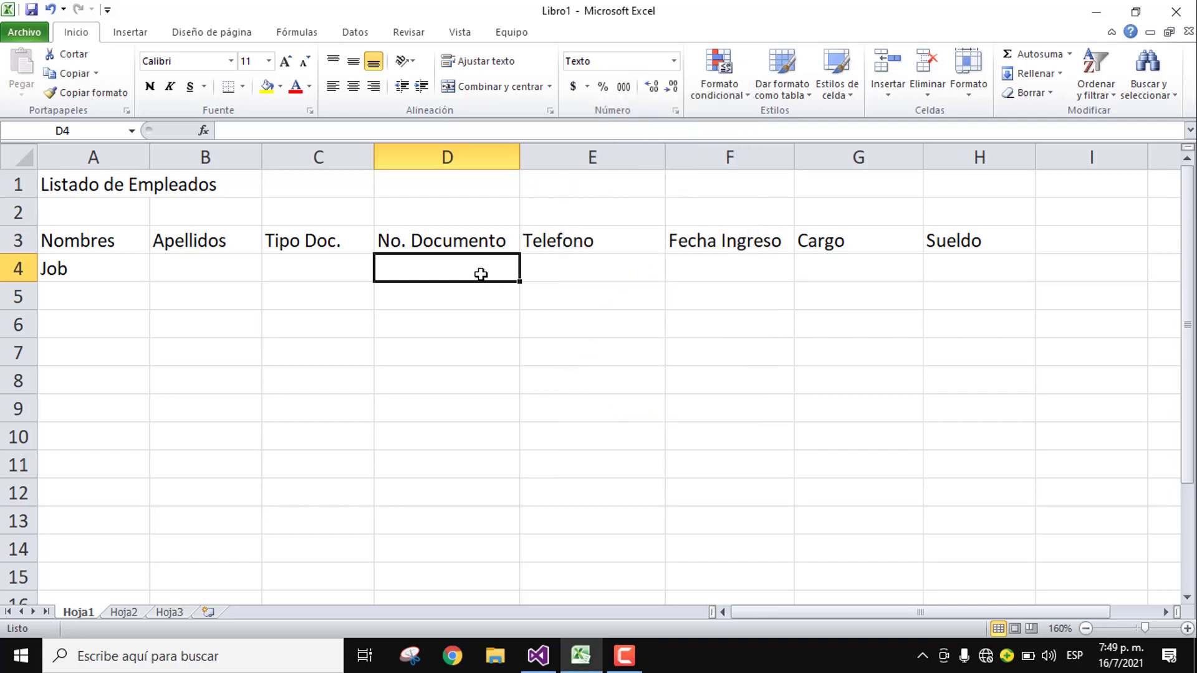
{"action": "type", "text": "12345678"}
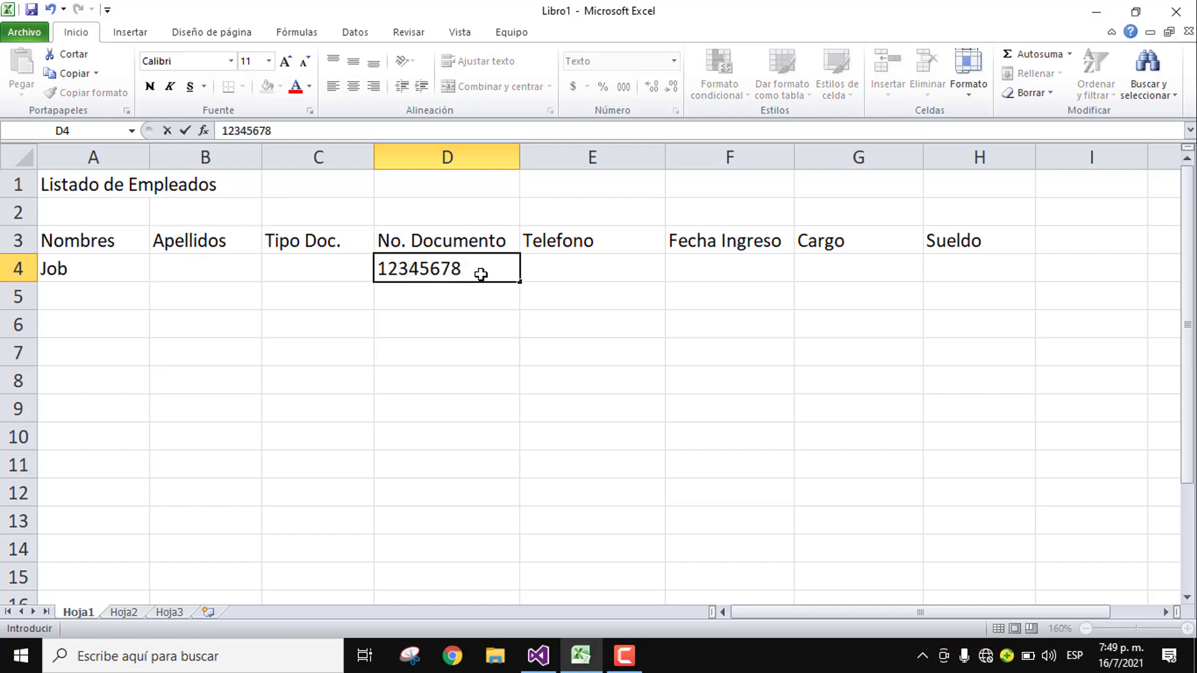
{"action": "key", "text": "Return"}
{"action": "key", "text": "Return"}
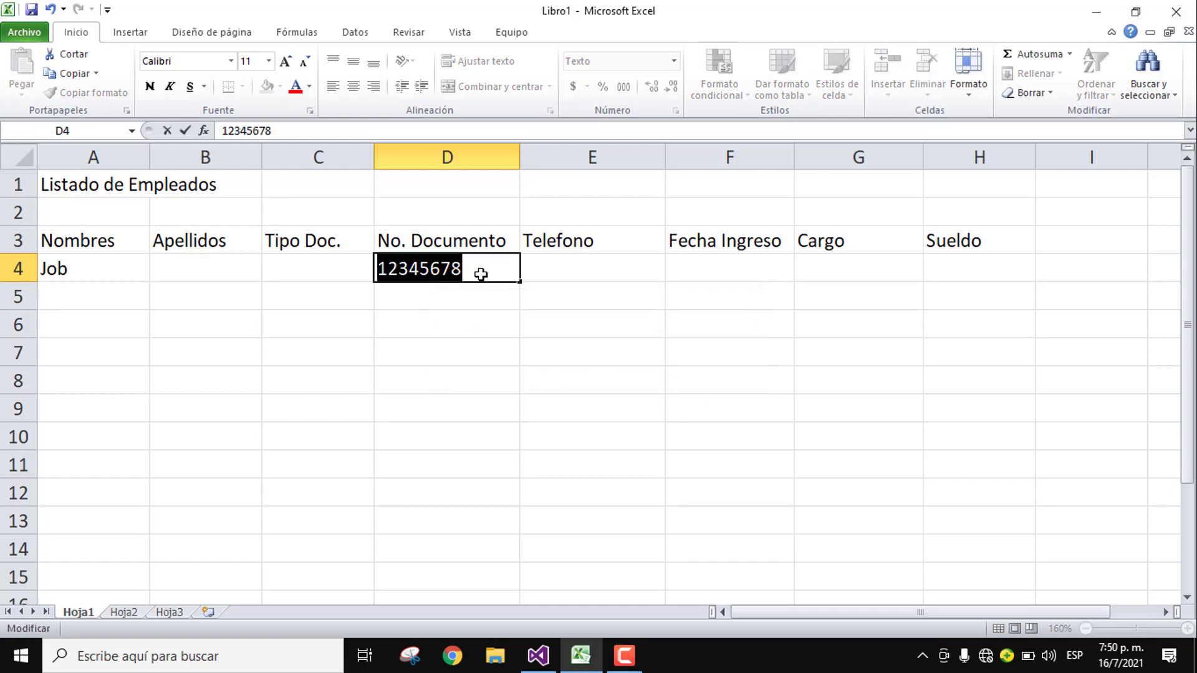
{"action": "key", "text": "Escape"}
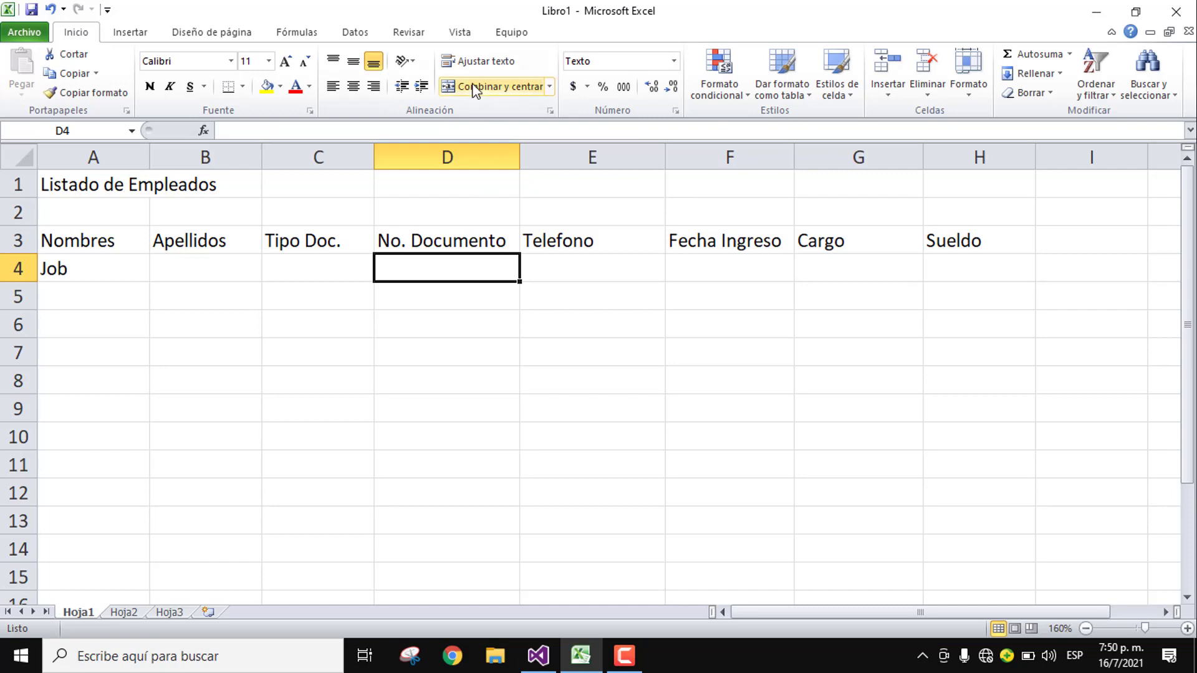
Step: Write D4's input message stating No. Documento must have 11 digits
{"action": "left_click", "coordinate": [354, 32]}
{"action": "left_click", "coordinate": [713, 61]}
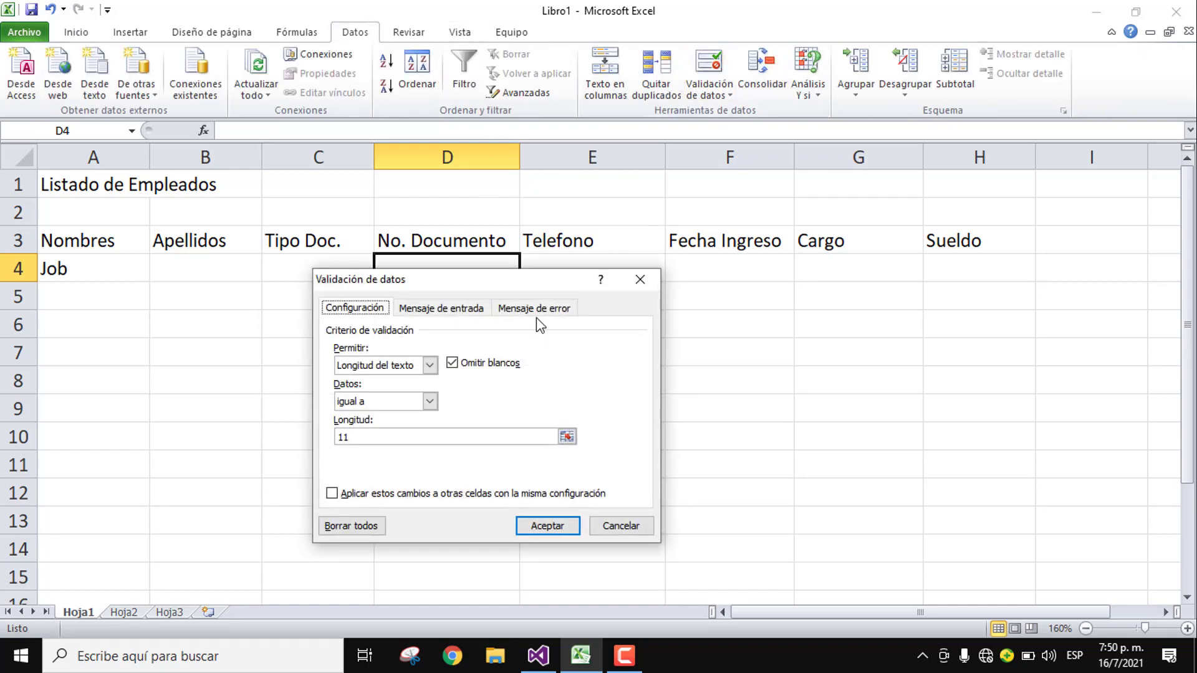
{"action": "left_click", "coordinate": [440, 308]}
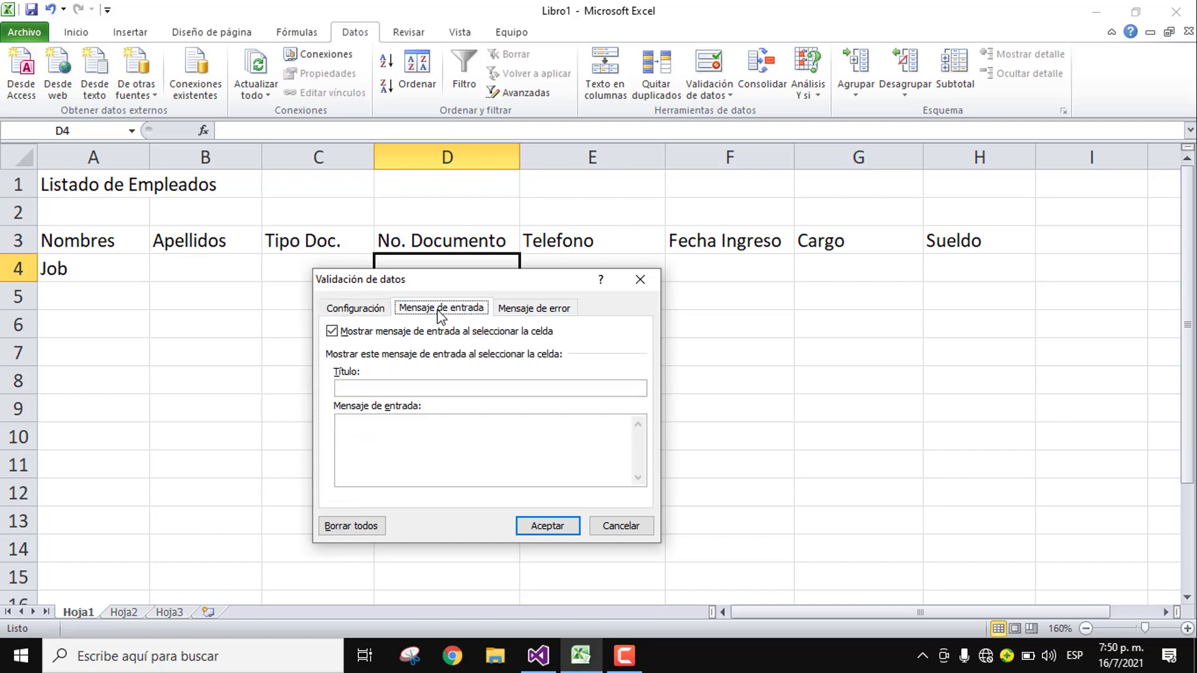
{"action": "left_click", "coordinate": [440, 388]}
{"action": "left_click", "coordinate": [428, 446]}
{"action": "type", "text": "La"}
{"action": "key", "text": "BackSpace"}
{"action": "key", "text": "BackSpace"}
{"action": "type", "text": "El documento"}
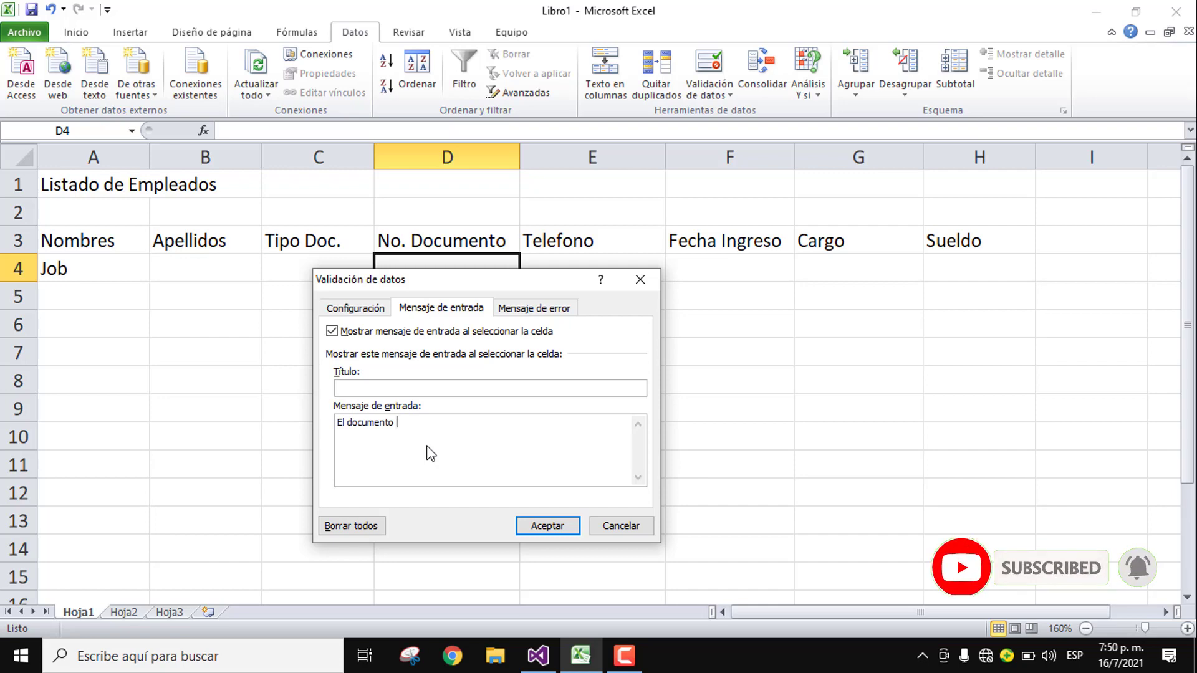
{"action": "key", "text": "shift+Home"}
{"action": "type", "text": "P"}
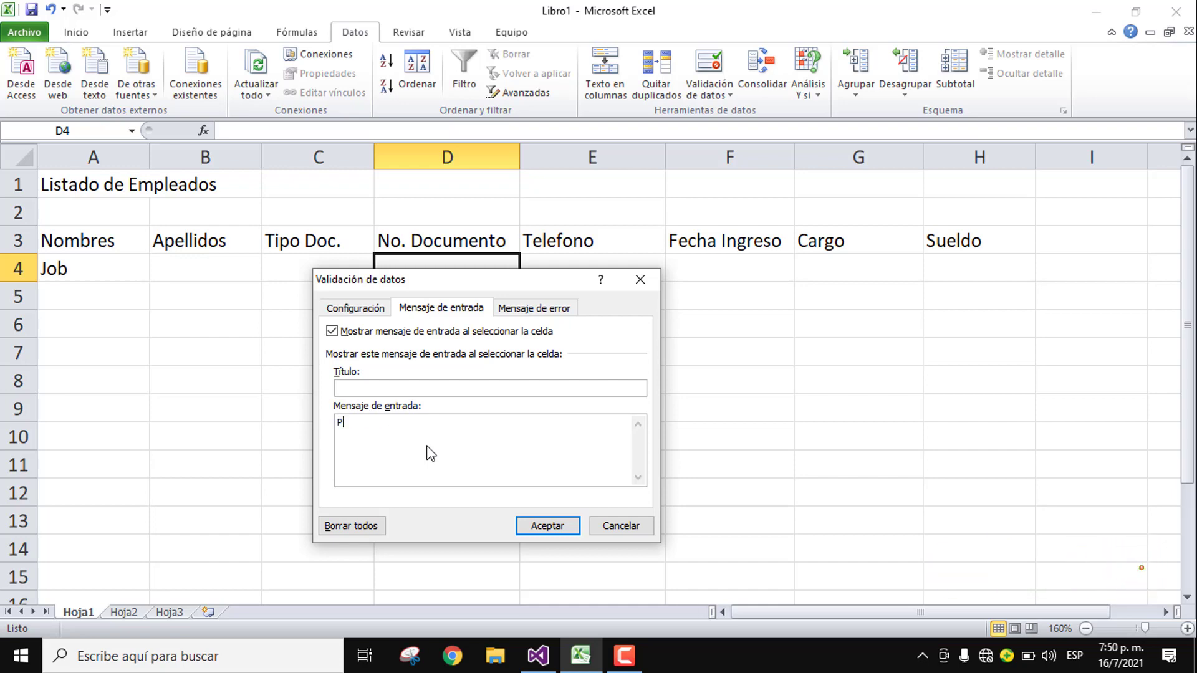
{"action": "type", "text": "ara"}
{"action": "key", "text": "BackSpace"}
{"action": "type", "text": "ra hacer aceptado el n"}
{"action": "key", "text": "BackSpace"}
{"action": "type", "text": "No. Docum"}
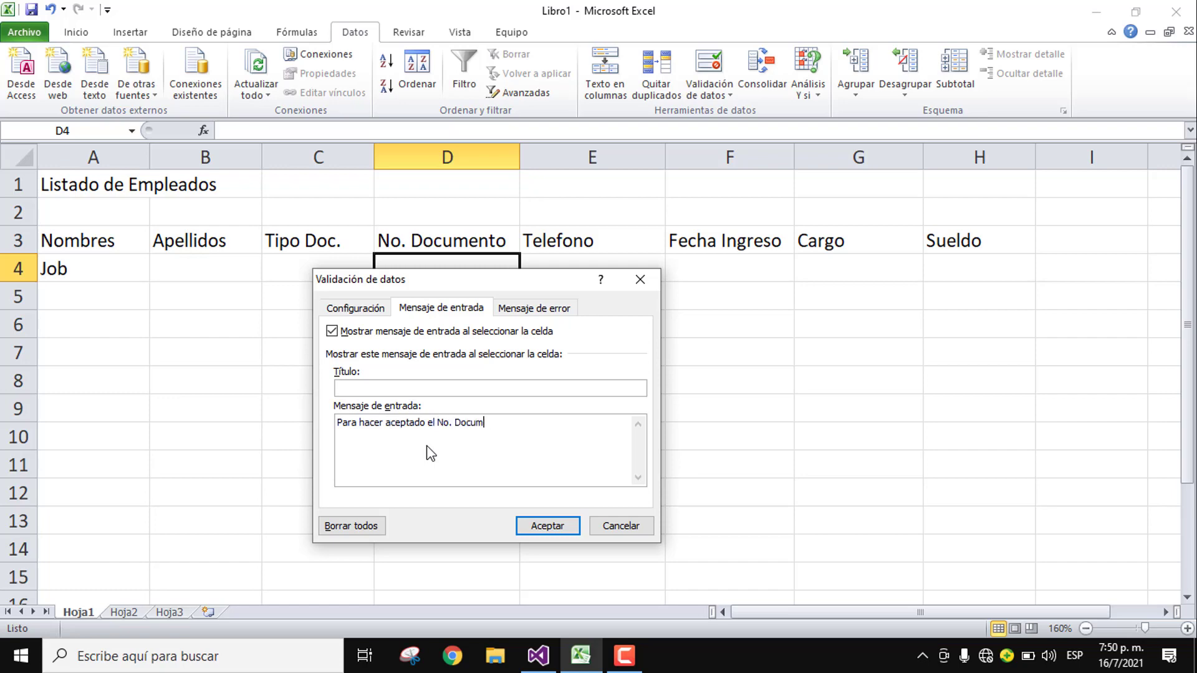
{"action": "type", "text": "ento debe ser de 11 digitos"}
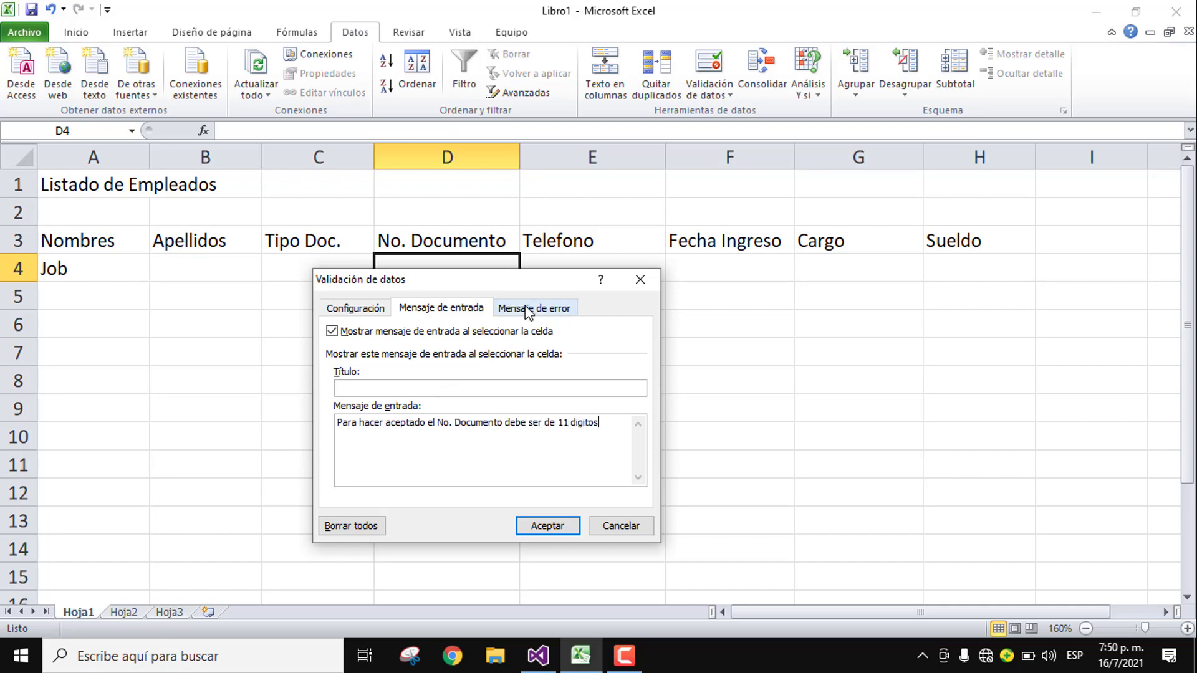
Step: Add D4's 'Error' alert reading 'El documento escrito no es correcto'
{"action": "left_click", "coordinate": [533, 308]}
{"action": "left_click", "coordinate": [520, 387]}
{"action": "type", "text": "Error"}
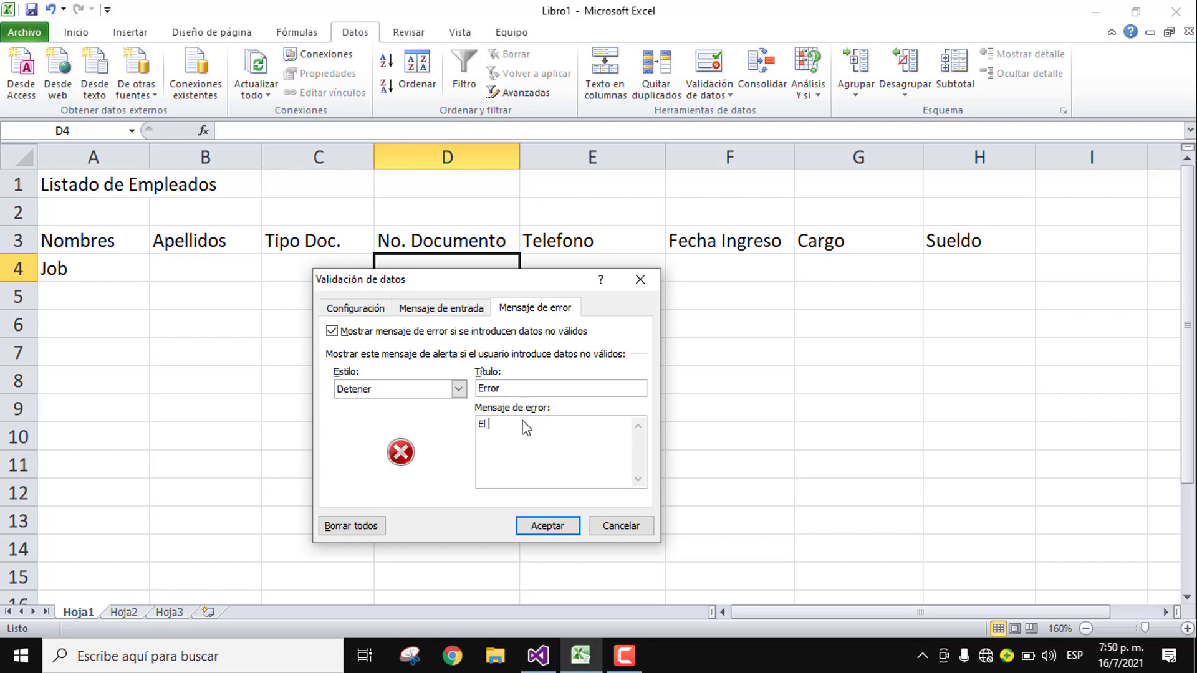
{"action": "type", "text": "documento escrito no es correcto"}
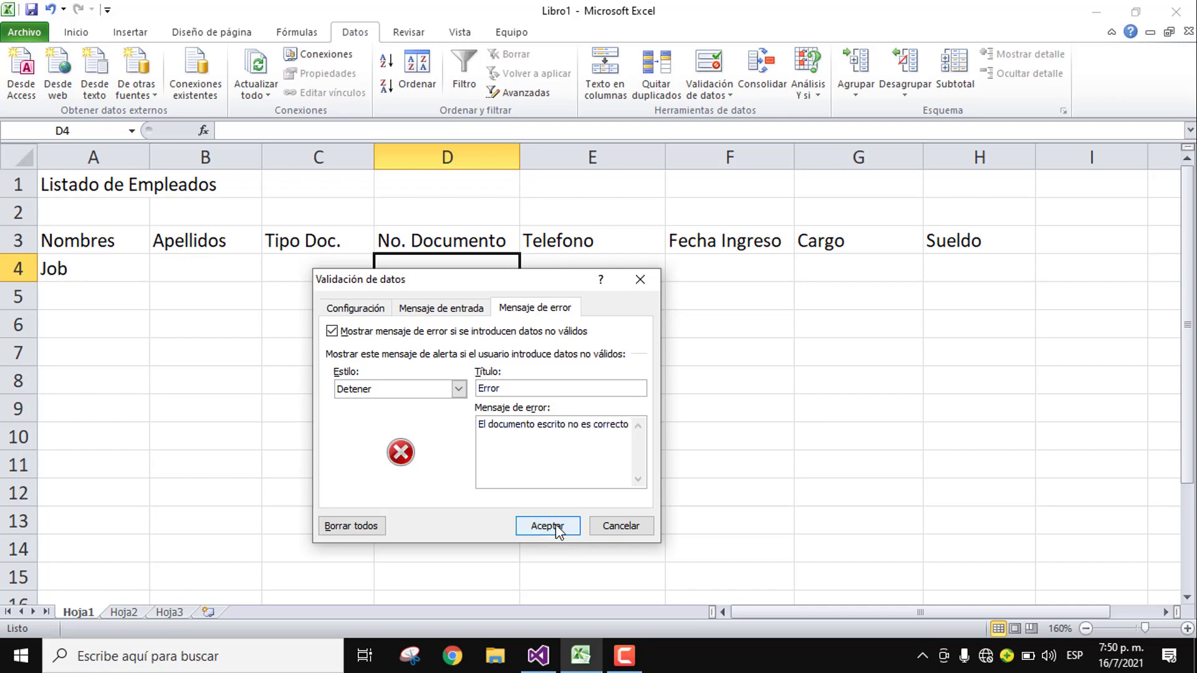
{"action": "left_click", "coordinate": [548, 527]}
{"action": "left_click", "coordinate": [561, 258]}
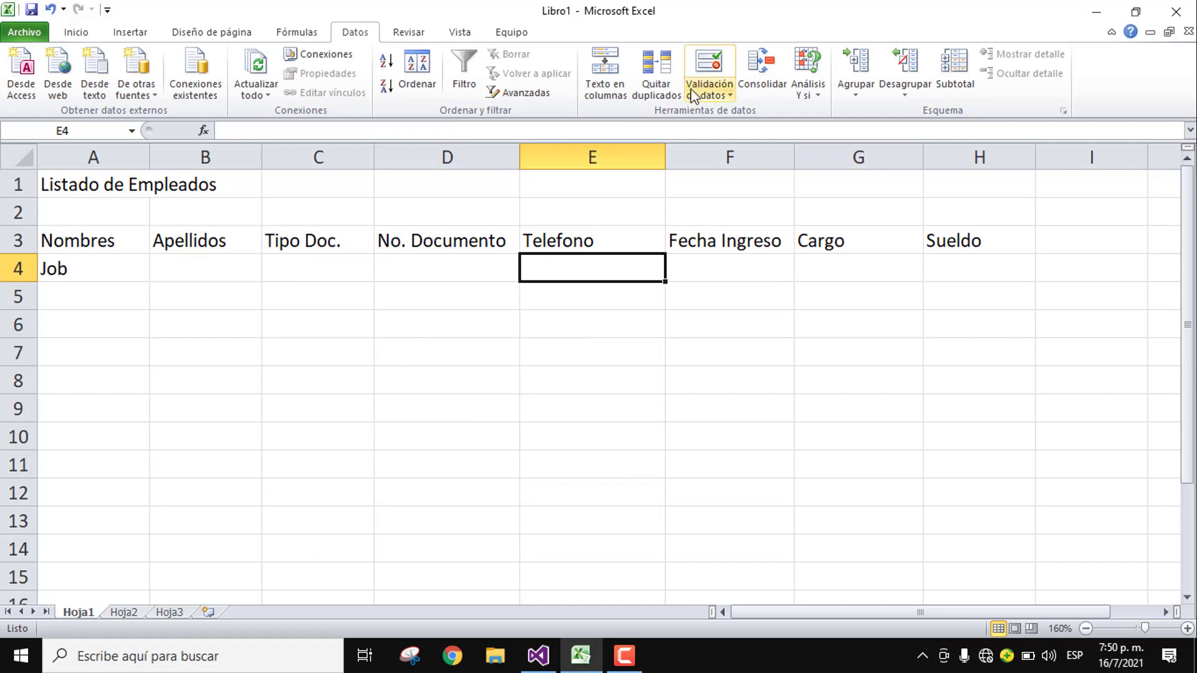
Step: Restrict E4 to text whose length equals exactly 10 characters
{"action": "left_click", "coordinate": [704, 68]}
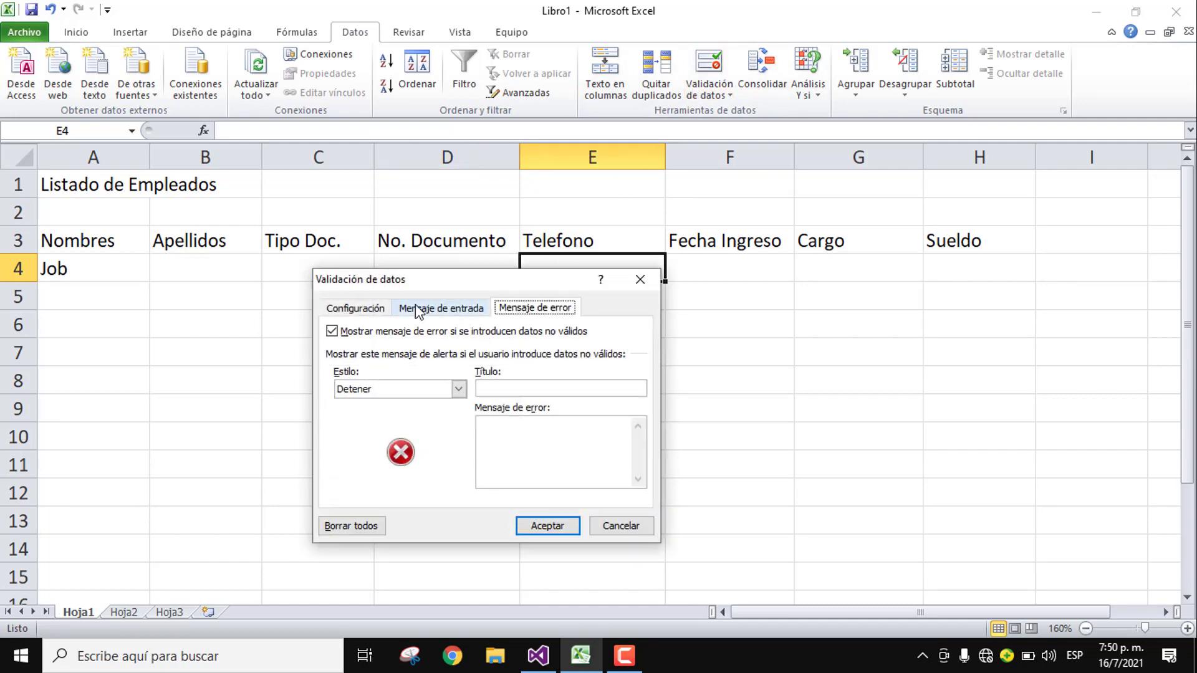
{"action": "left_click", "coordinate": [352, 308]}
{"action": "left_click", "coordinate": [391, 361]}
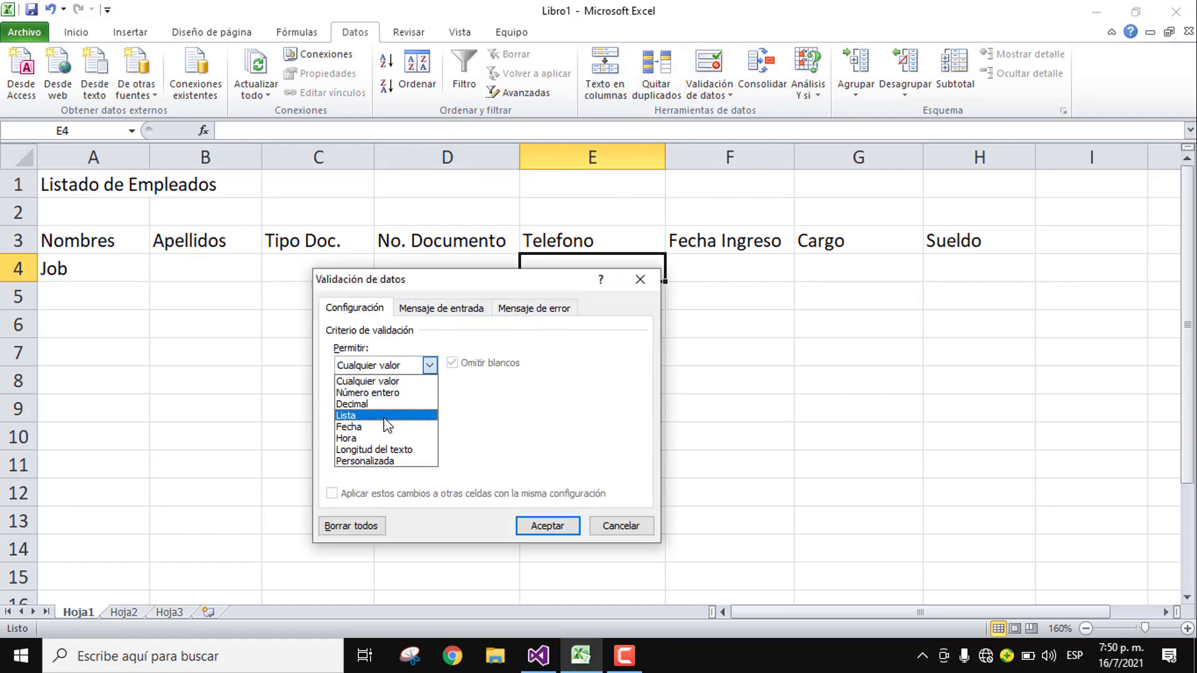
{"action": "left_click", "coordinate": [397, 450]}
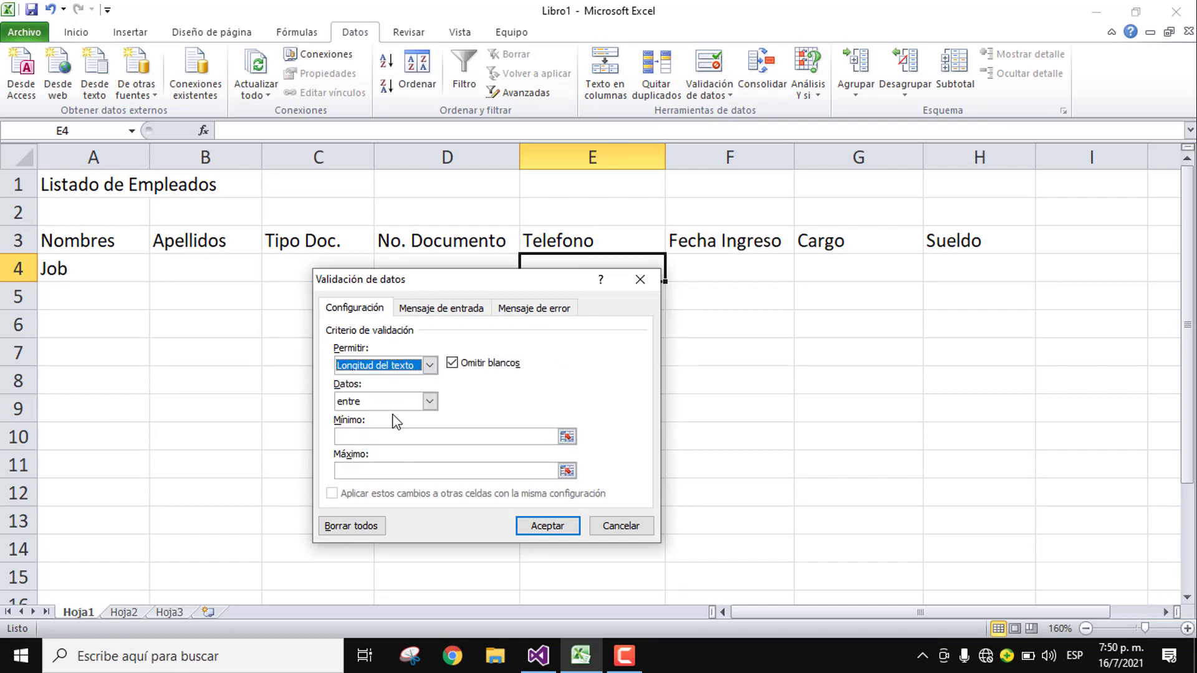
{"action": "left_click", "coordinate": [426, 401]}
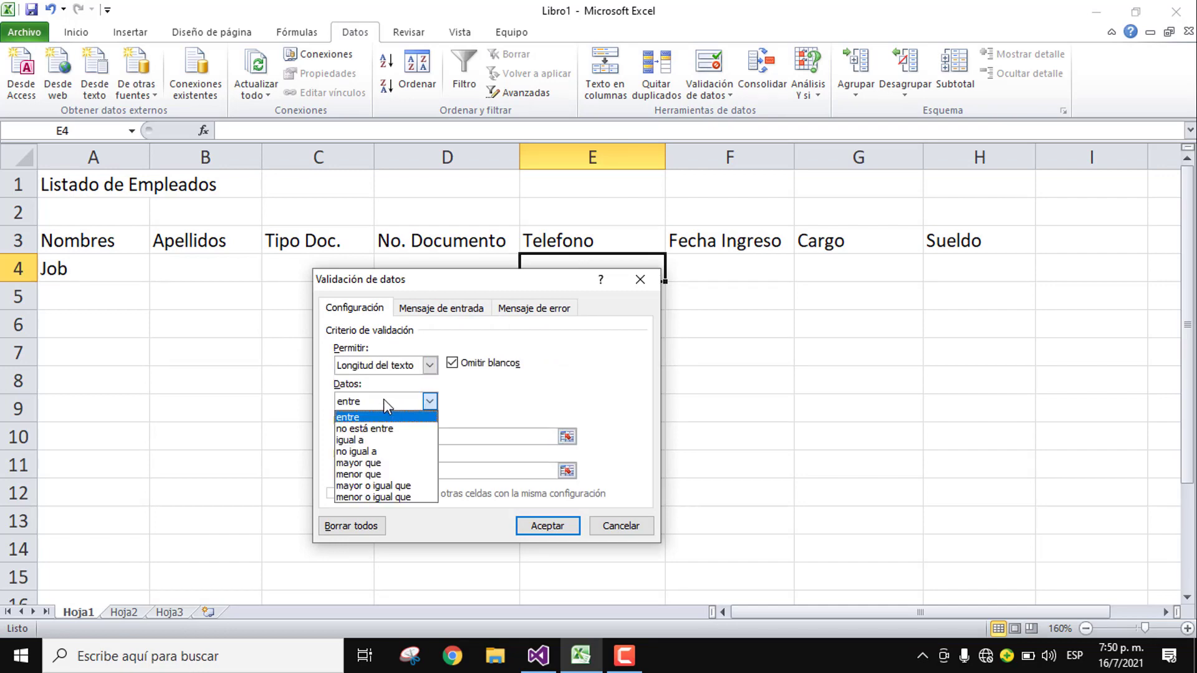
{"action": "left_click", "coordinate": [363, 440]}
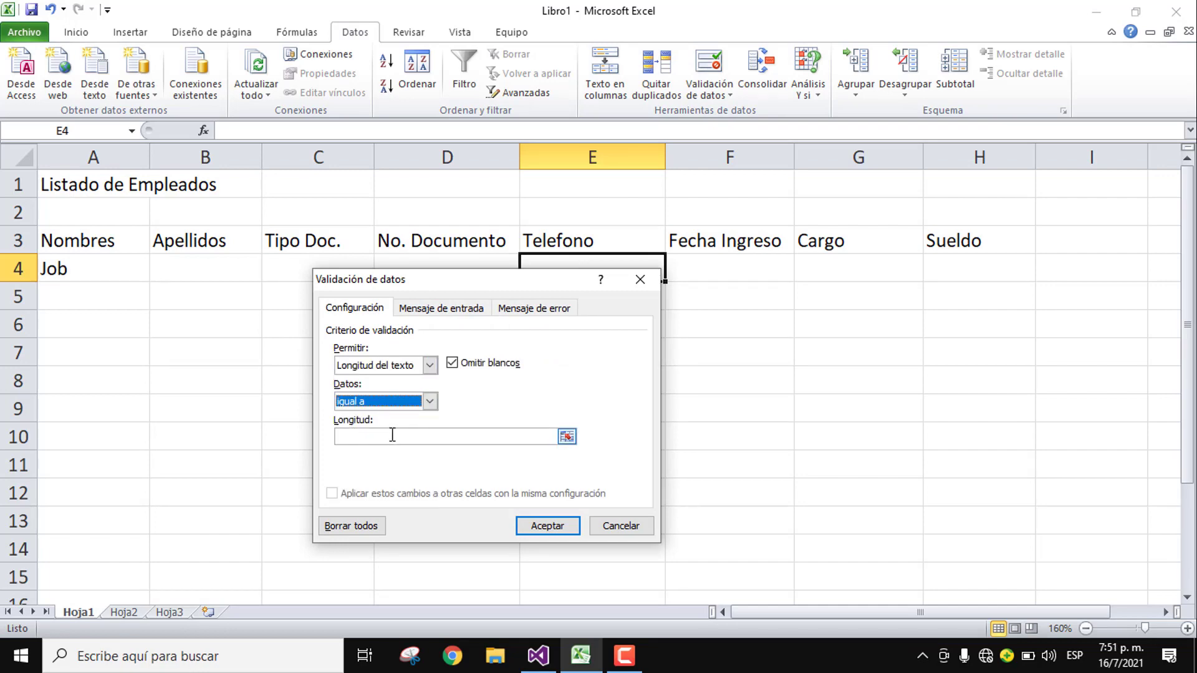
{"action": "left_click", "coordinate": [392, 436]}
{"action": "type", "text": "10"}
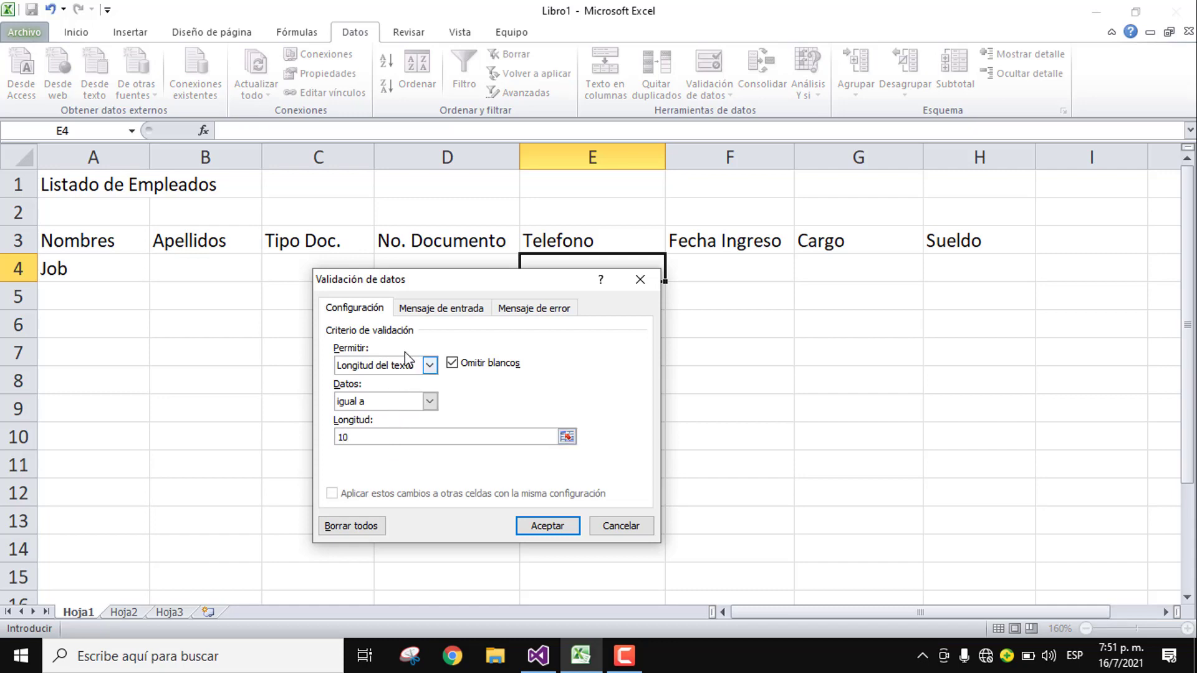
Step: Add input message 'EScribe el No. Telefono sin guiones' and an 'Error' alert about dashes, then save
{"action": "left_click", "coordinate": [418, 309]}
{"action": "left_click", "coordinate": [419, 385]}
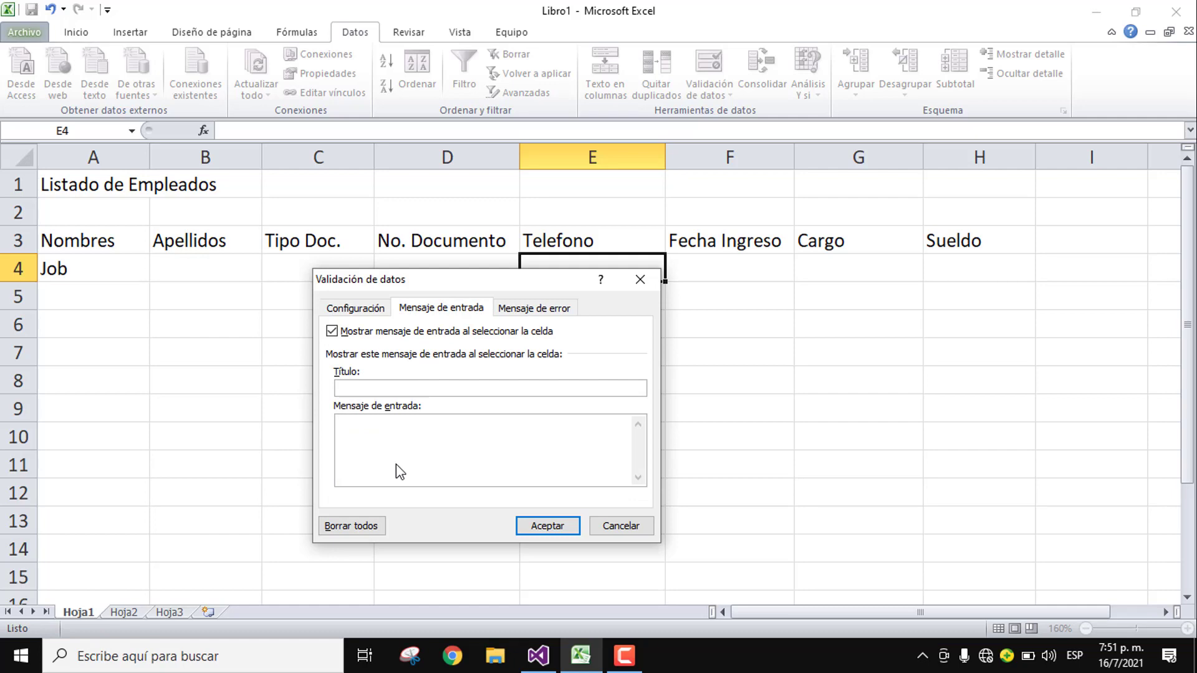
{"action": "type", "text": "EScribe el No. Telefono sin guiones"}
{"action": "left_click", "coordinate": [520, 307]}
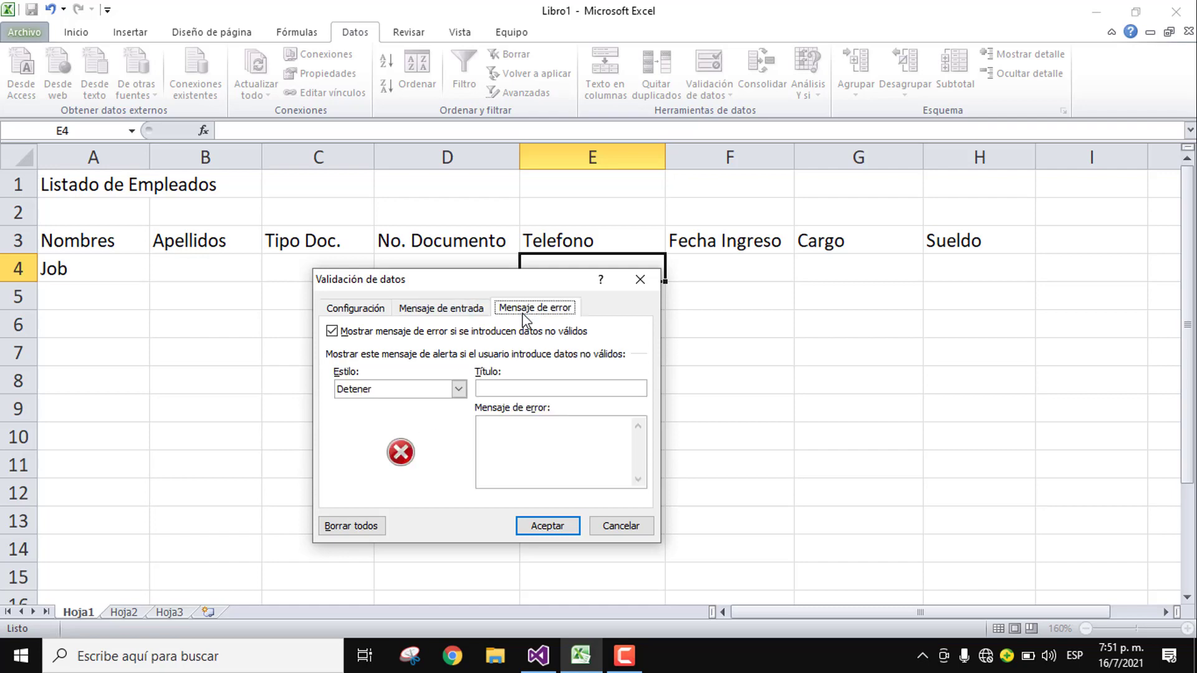
{"action": "left_click", "coordinate": [491, 383]}
{"action": "type", "text": "Error"}
{"action": "left_click", "coordinate": [513, 425]}
{"action": "type", "text": "El número de telefono no es correcto, escribalo sin gui"}
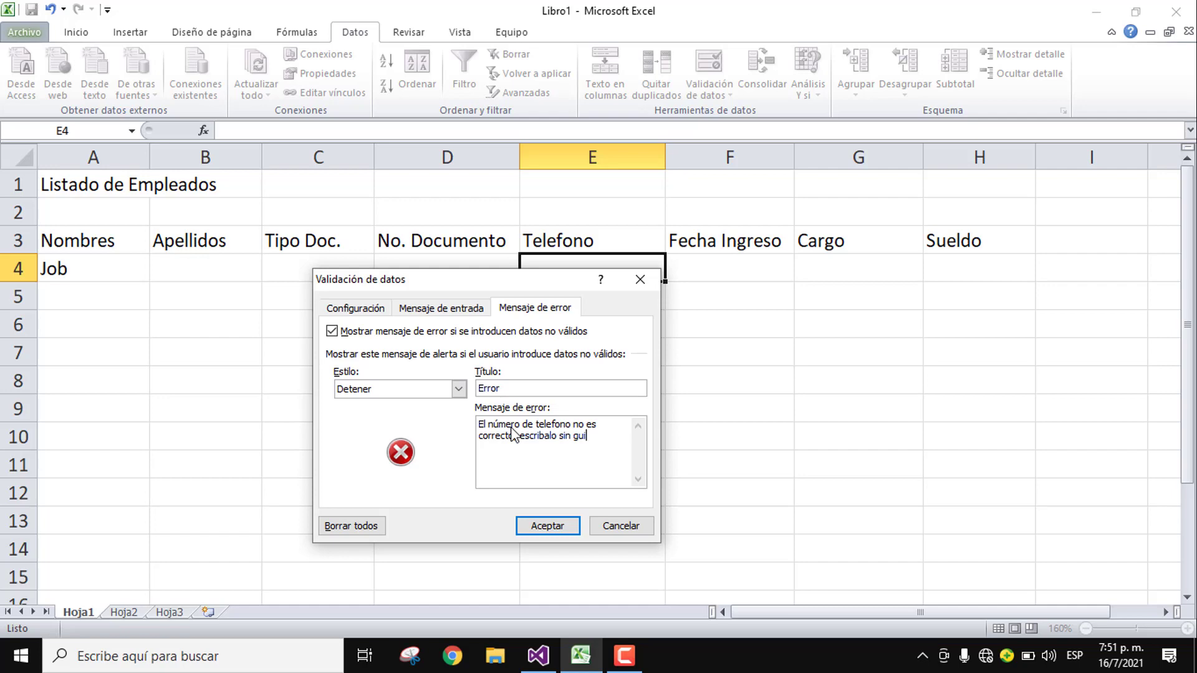
{"action": "type", "text": "ones"}
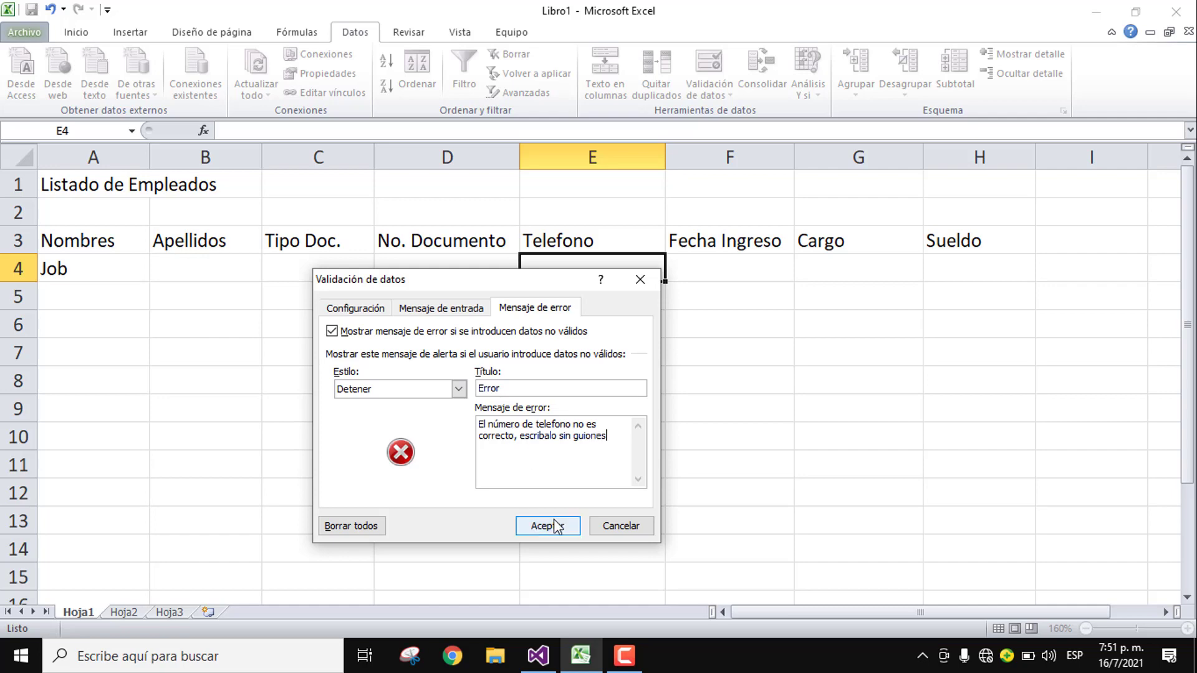
{"action": "left_click", "coordinate": [554, 526]}
{"action": "left_click", "coordinate": [723, 255]}
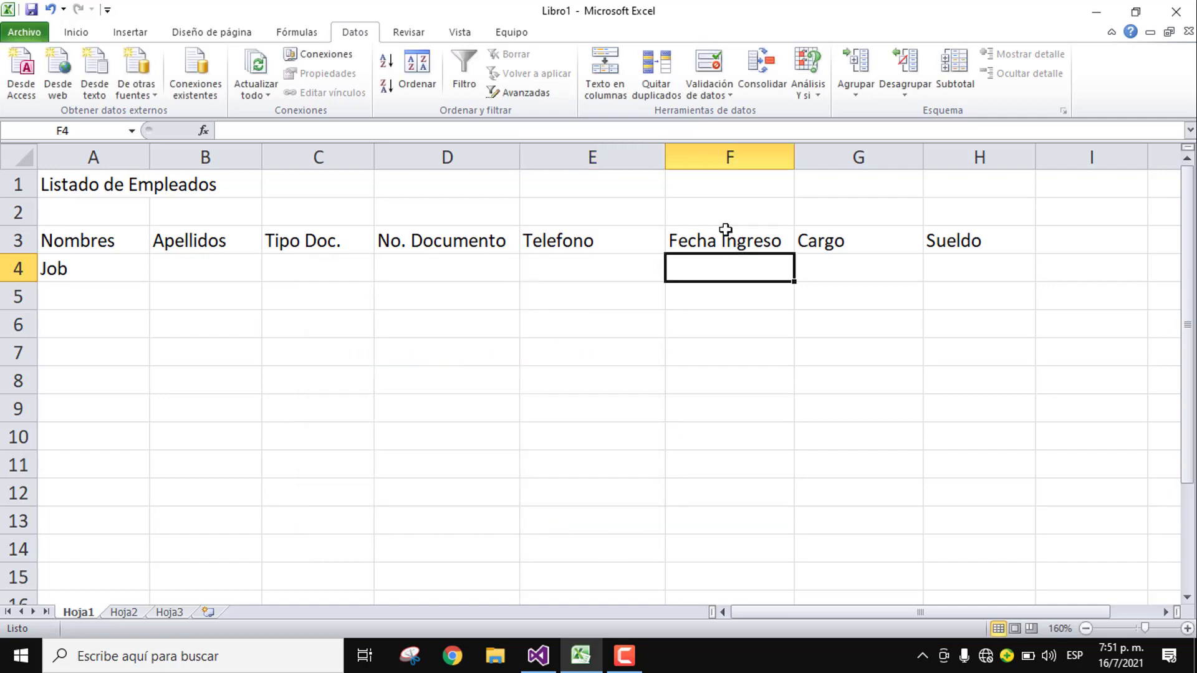
Step: Allow only dates greater than or equal to 1/1/2000 in F4, then reopen its validation
{"action": "left_click", "coordinate": [703, 73]}
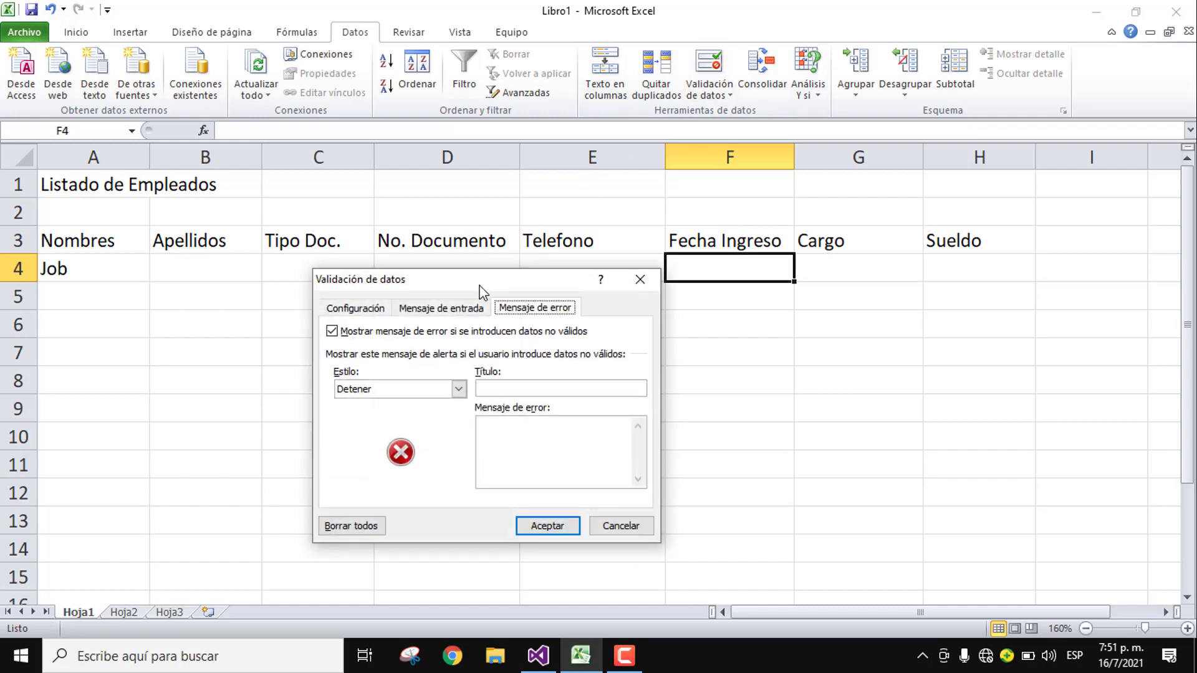
{"action": "left_click", "coordinate": [374, 309]}
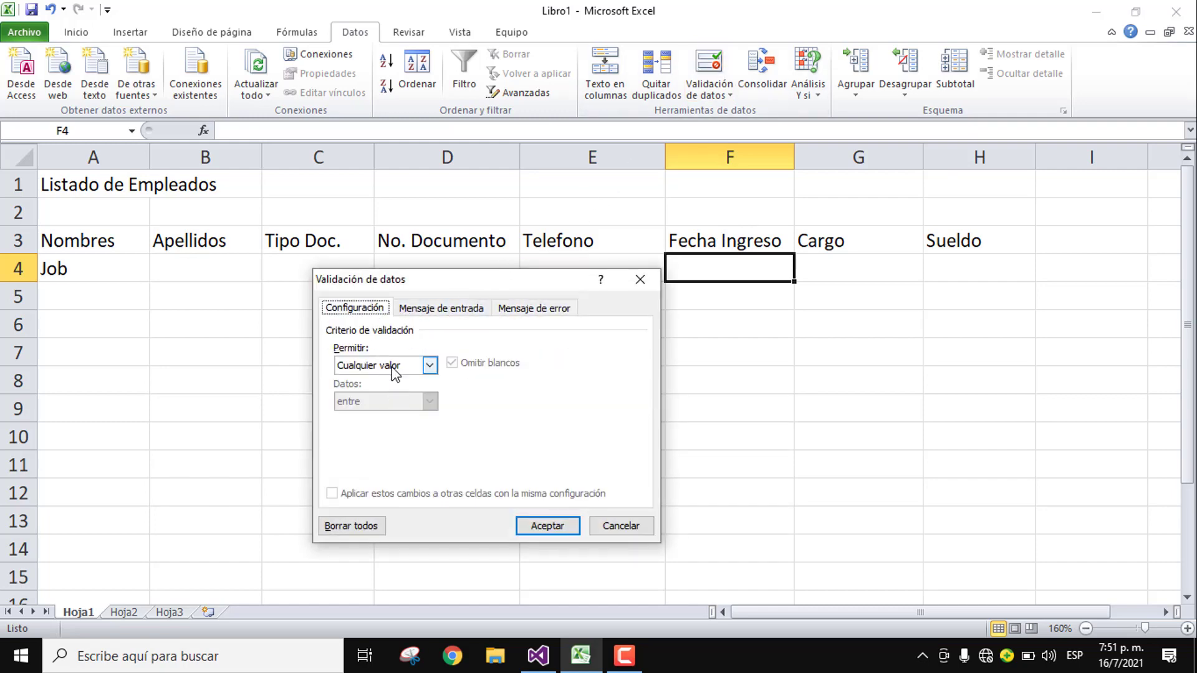
{"action": "left_click", "coordinate": [394, 369]}
{"action": "left_click", "coordinate": [366, 426]}
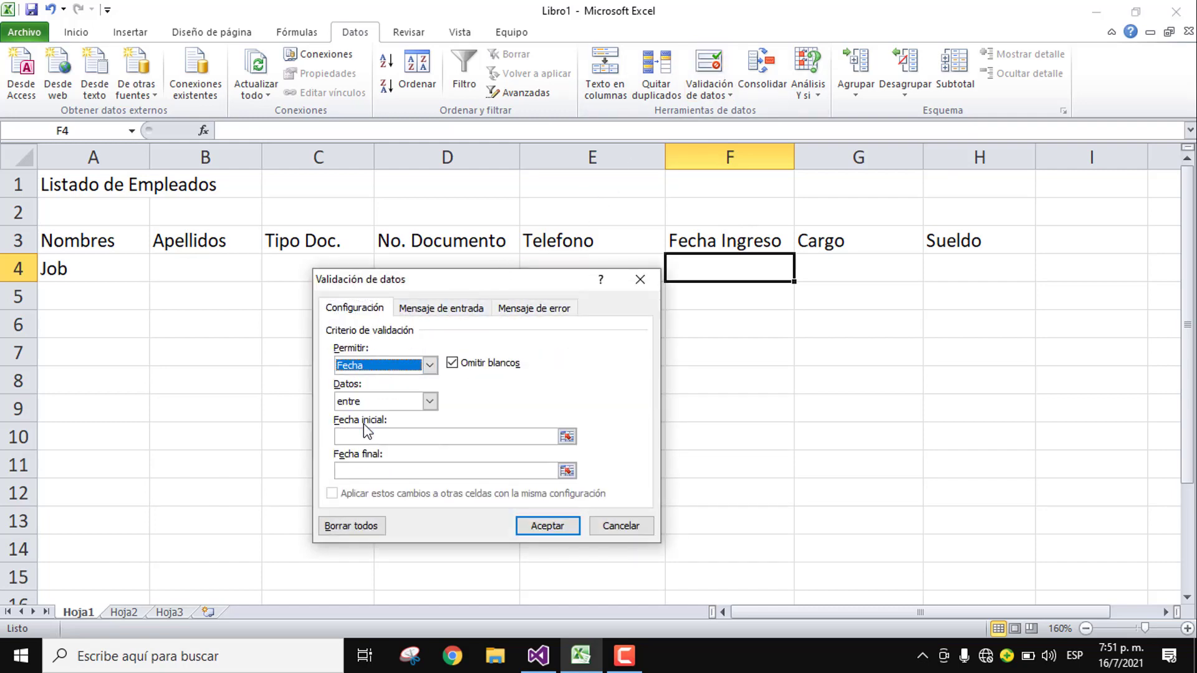
{"action": "left_click", "coordinate": [388, 435]}
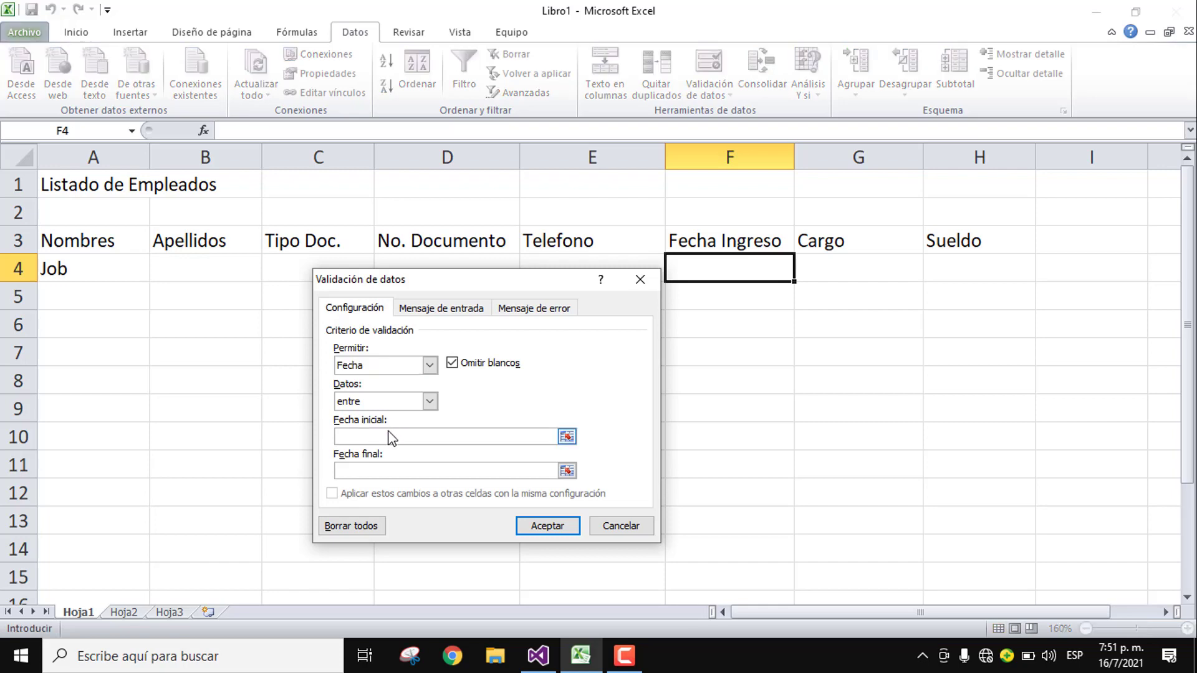
{"action": "type", "text": "1/1/2000"}
{"action": "left_click", "coordinate": [405, 402]}
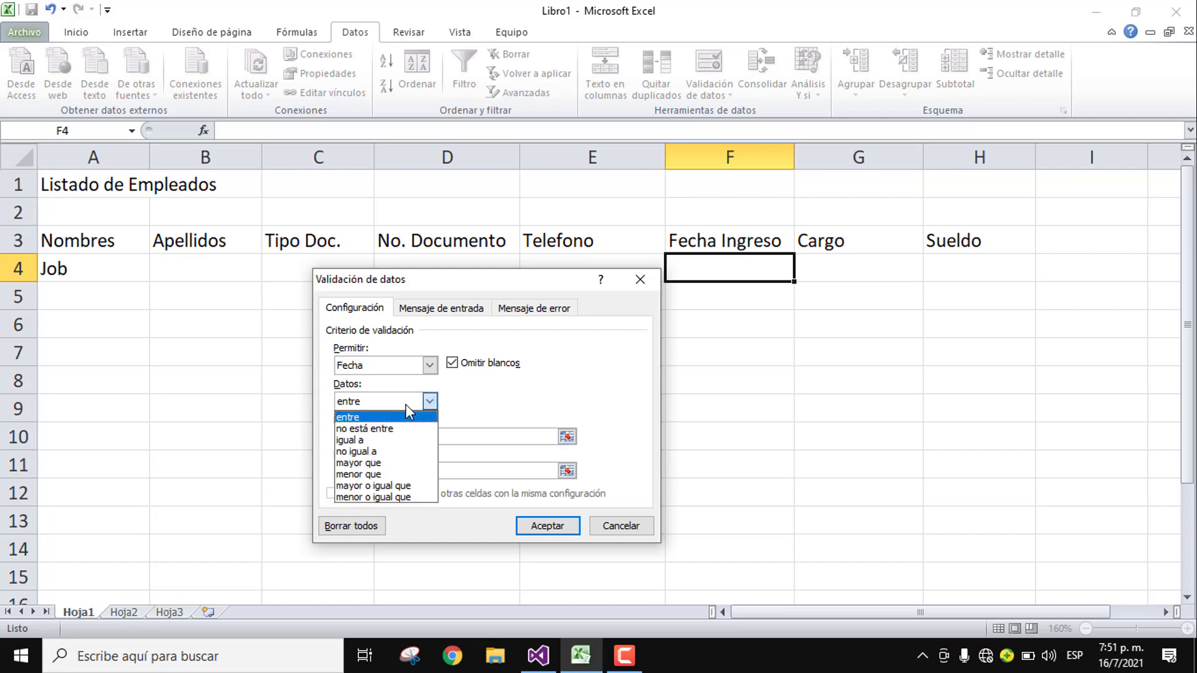
{"action": "left_click", "coordinate": [381, 487]}
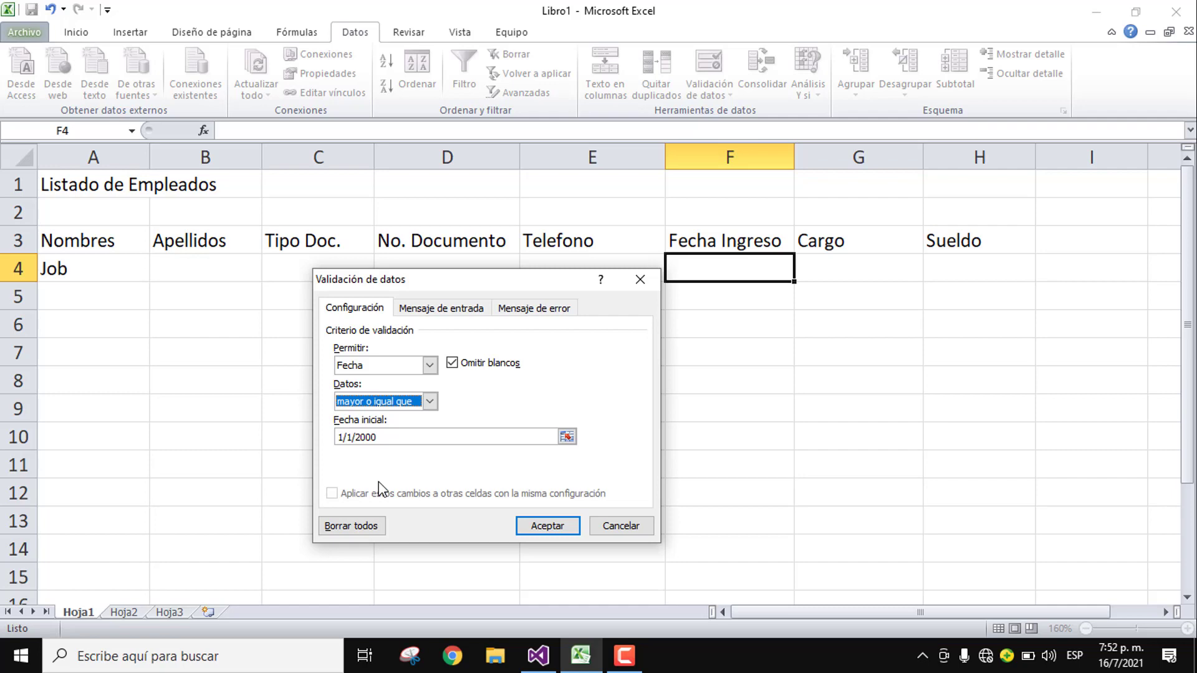
{"action": "left_click", "coordinate": [568, 526]}
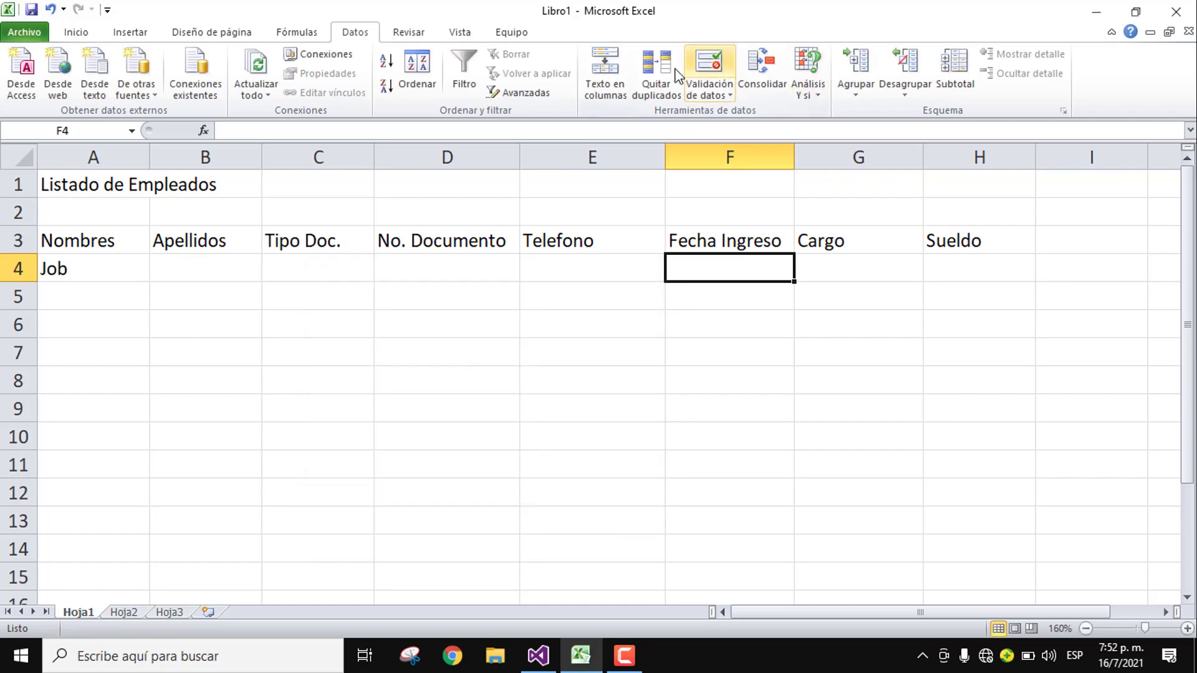
{"action": "left_click", "coordinate": [726, 60]}
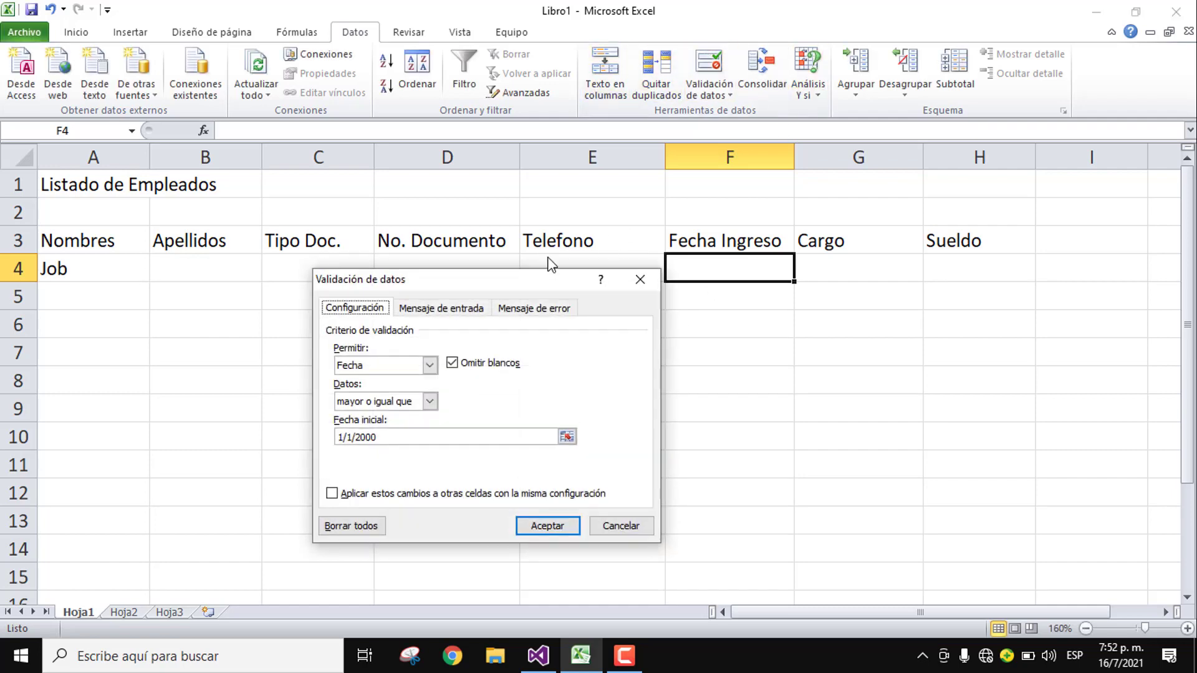
Step: Give F4 the tip 'Escriba una fecha mayor a 1/1/2000' and 'Error' alert 'Escriba una fecha valida'
{"action": "left_click", "coordinate": [428, 308]}
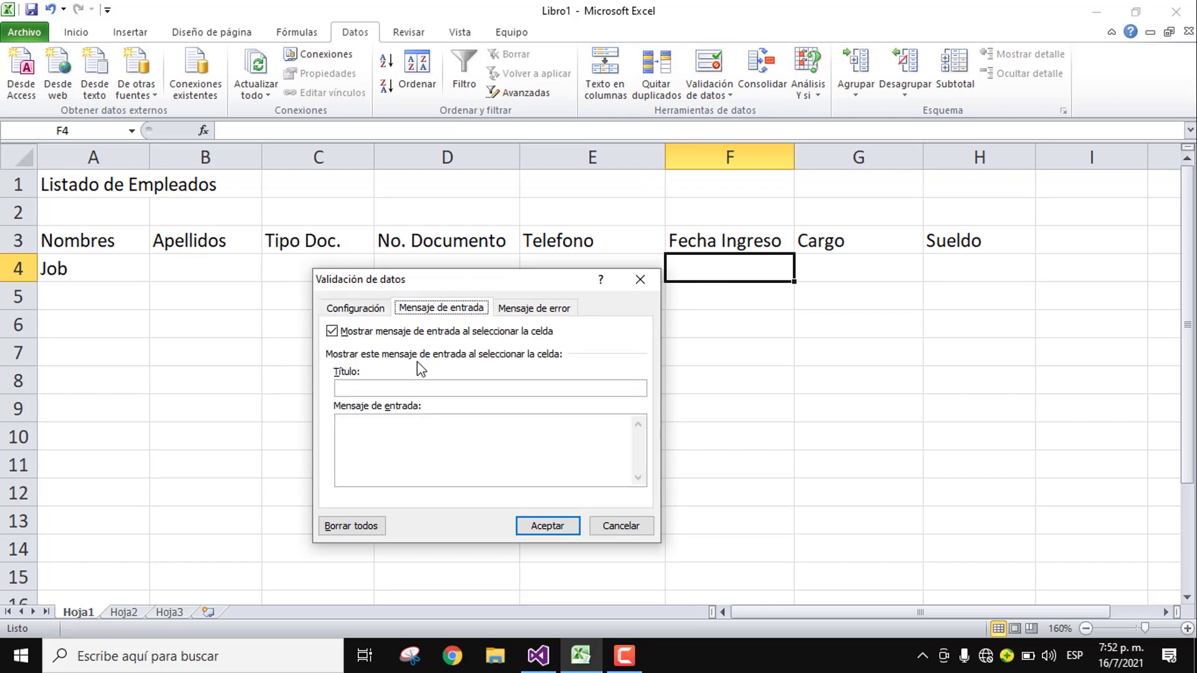
{"action": "left_click", "coordinate": [423, 429]}
{"action": "type", "text": "Es"}
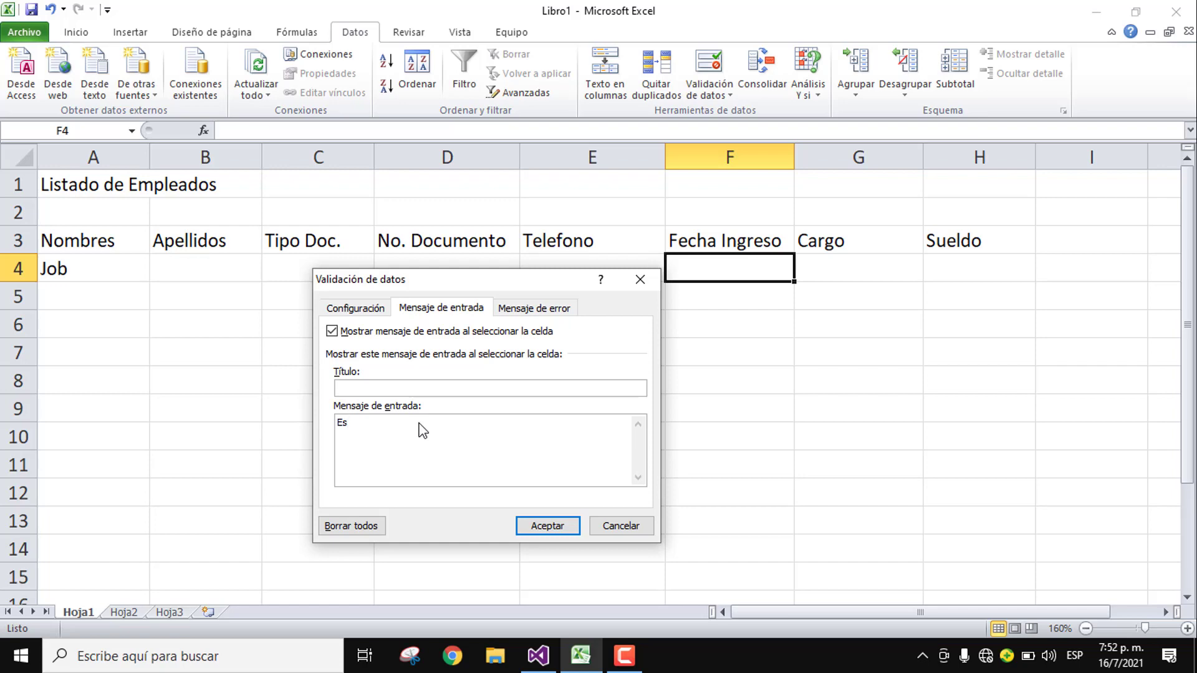
{"action": "type", "text": "criba una fecha mayor a 1/1/2000"}
{"action": "left_click", "coordinate": [517, 309]}
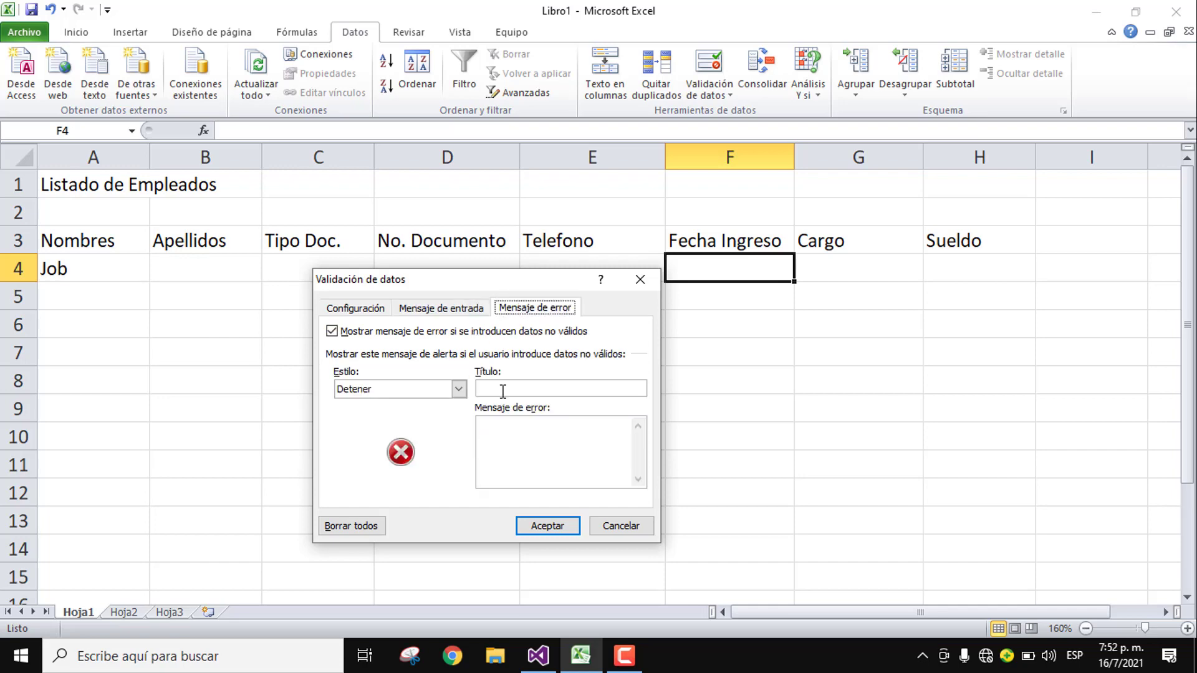
{"action": "left_click", "coordinate": [513, 389]}
{"action": "type", "text": "Error"}
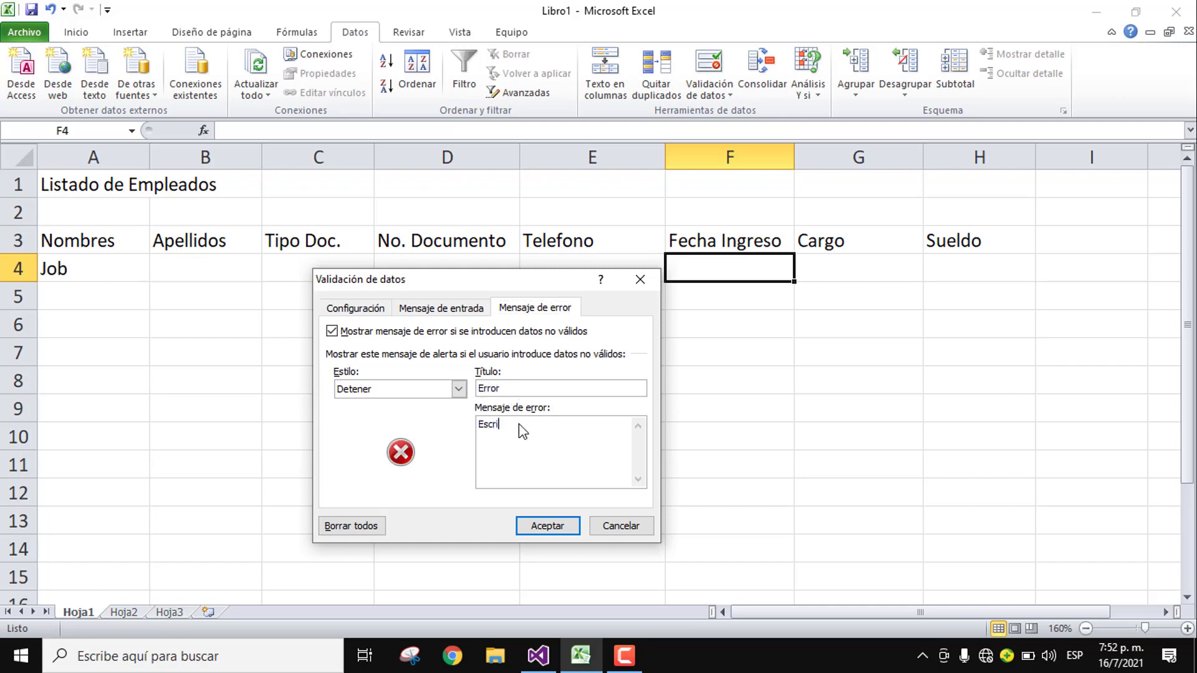
{"action": "left_click", "coordinate": [519, 424]}
{"action": "type", "text": "Escribe"}
{"action": "key", "text": "BackSpace"}
{"action": "type", "text": "a una fecha valida"}
{"action": "left_click", "coordinate": [562, 522]}
Step: Restrict G4 to a list: Administrador, Contador, Secretaria, Mensajero, Conserje
{"action": "left_click", "coordinate": [836, 269]}
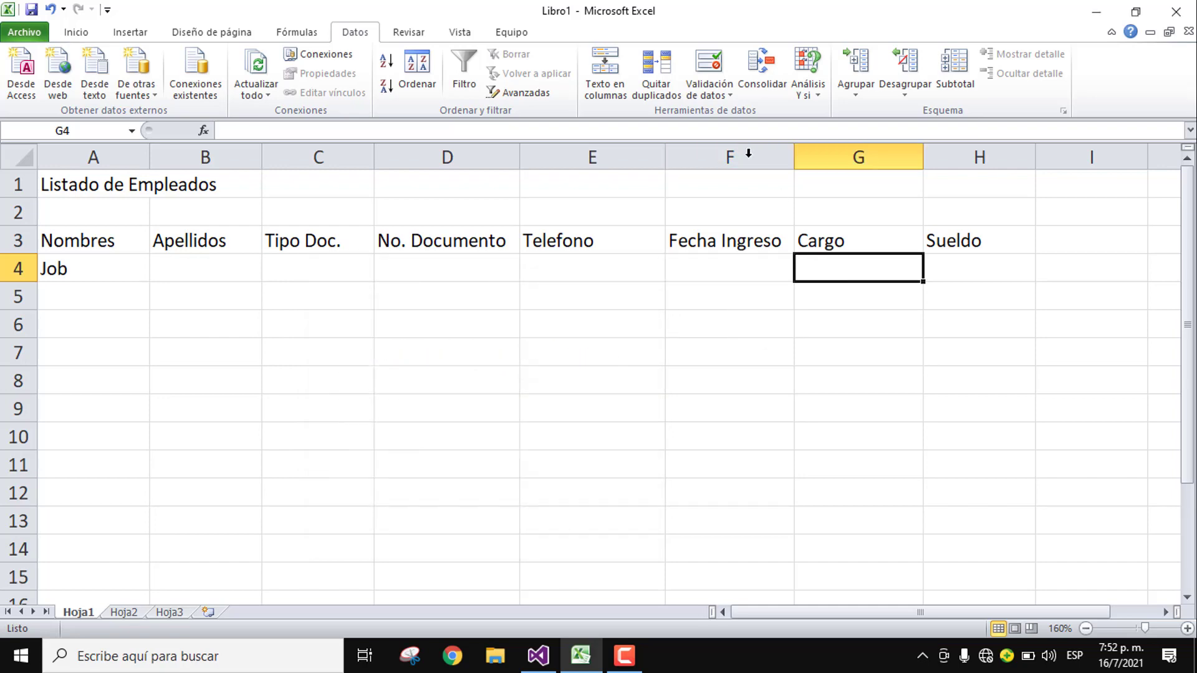
{"action": "left_click", "coordinate": [711, 70]}
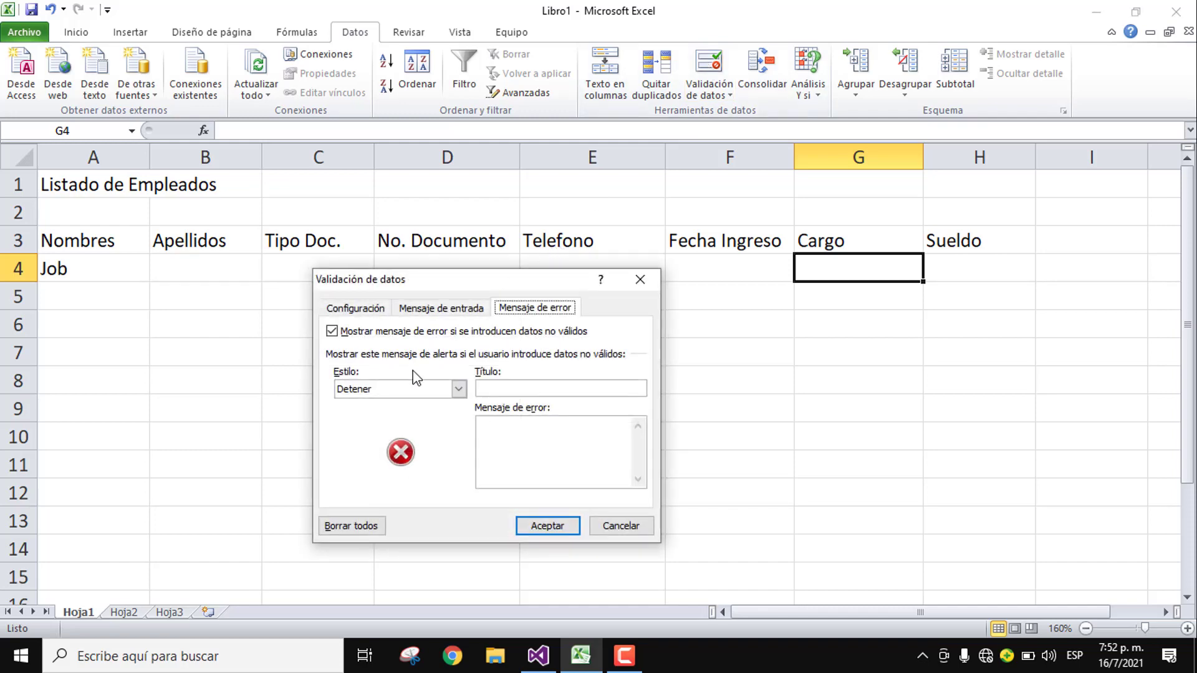
{"action": "left_click", "coordinate": [413, 388]}
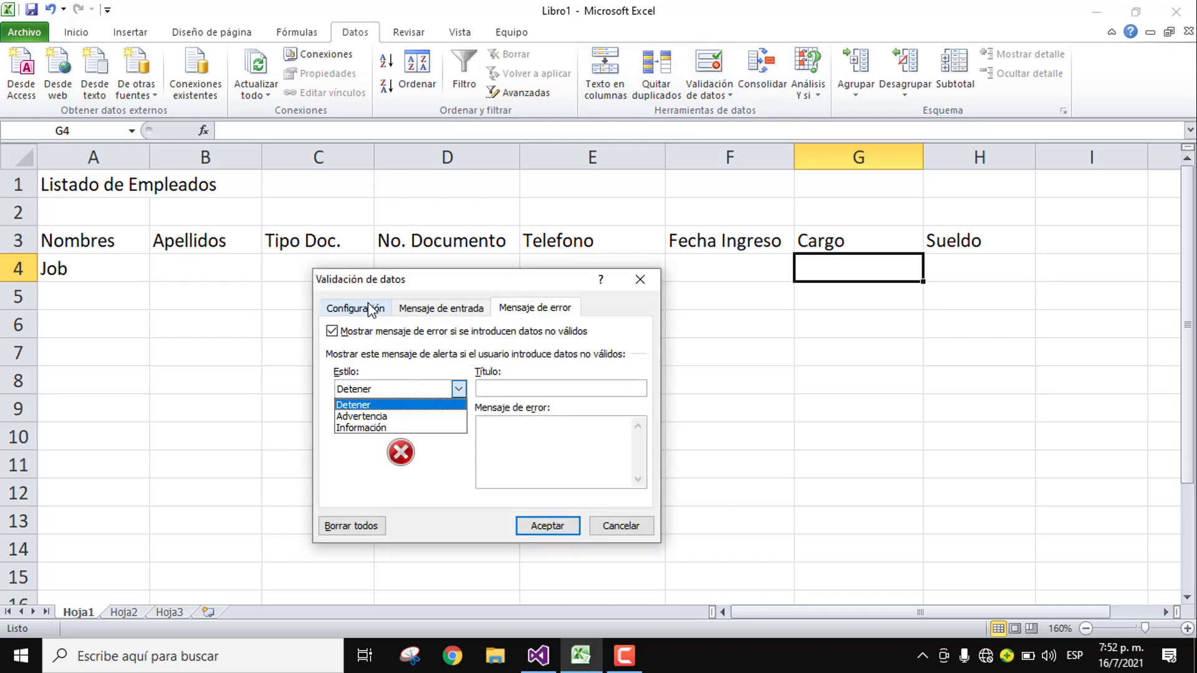
{"action": "left_click", "coordinate": [371, 308]}
{"action": "left_click", "coordinate": [394, 368]}
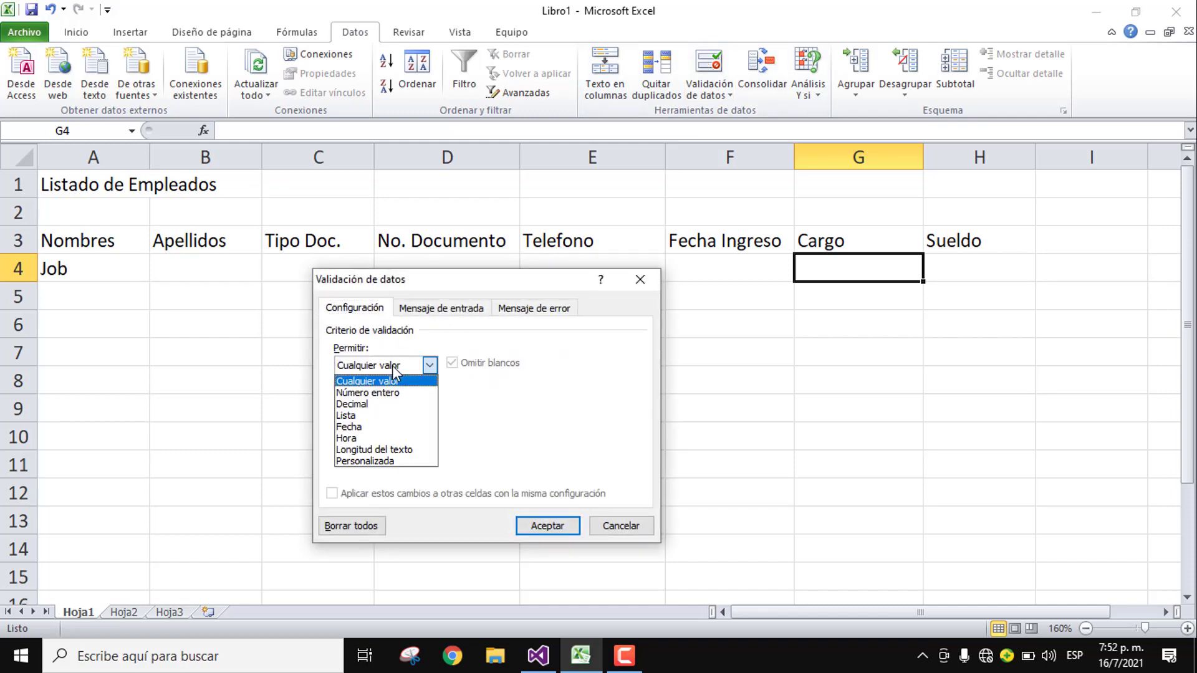
{"action": "left_click", "coordinate": [374, 412]}
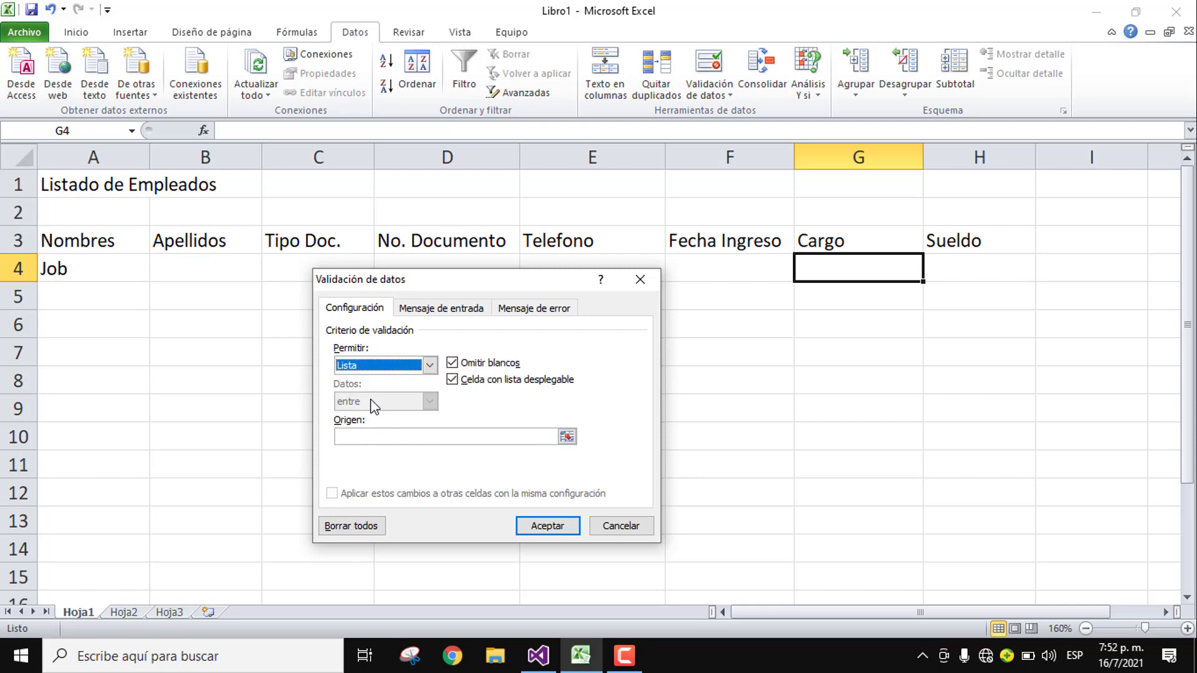
{"action": "left_click", "coordinate": [379, 437]}
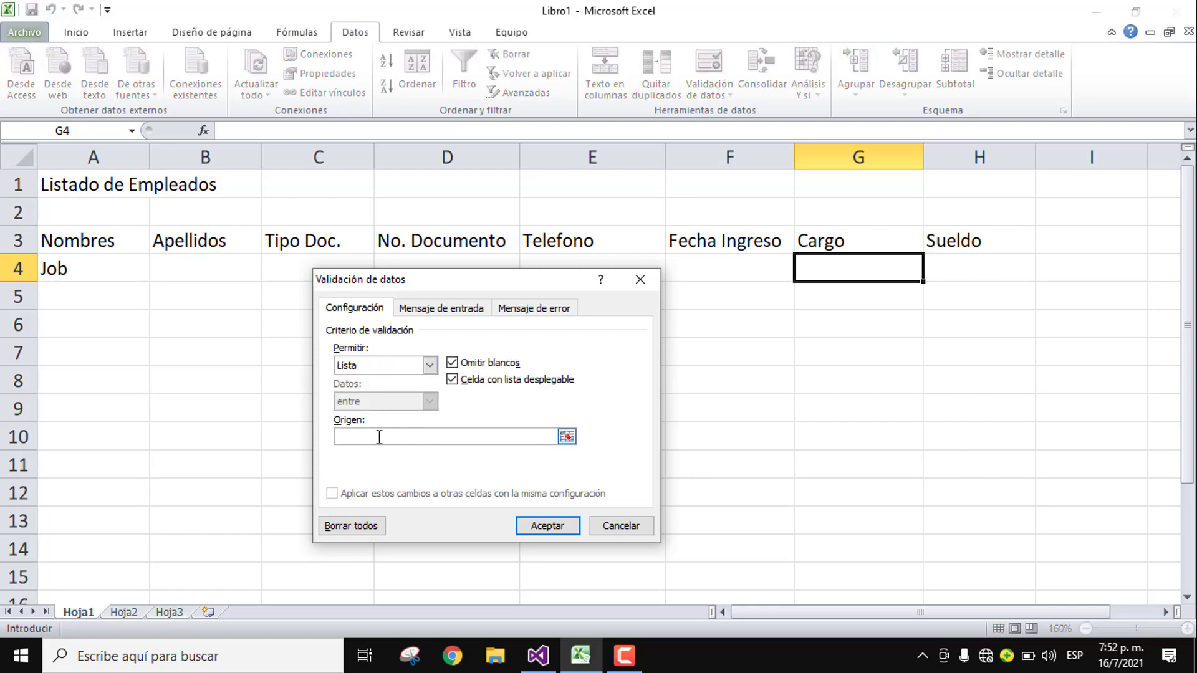
{"action": "type", "text": "Administrador; Contador; Secretaria"}
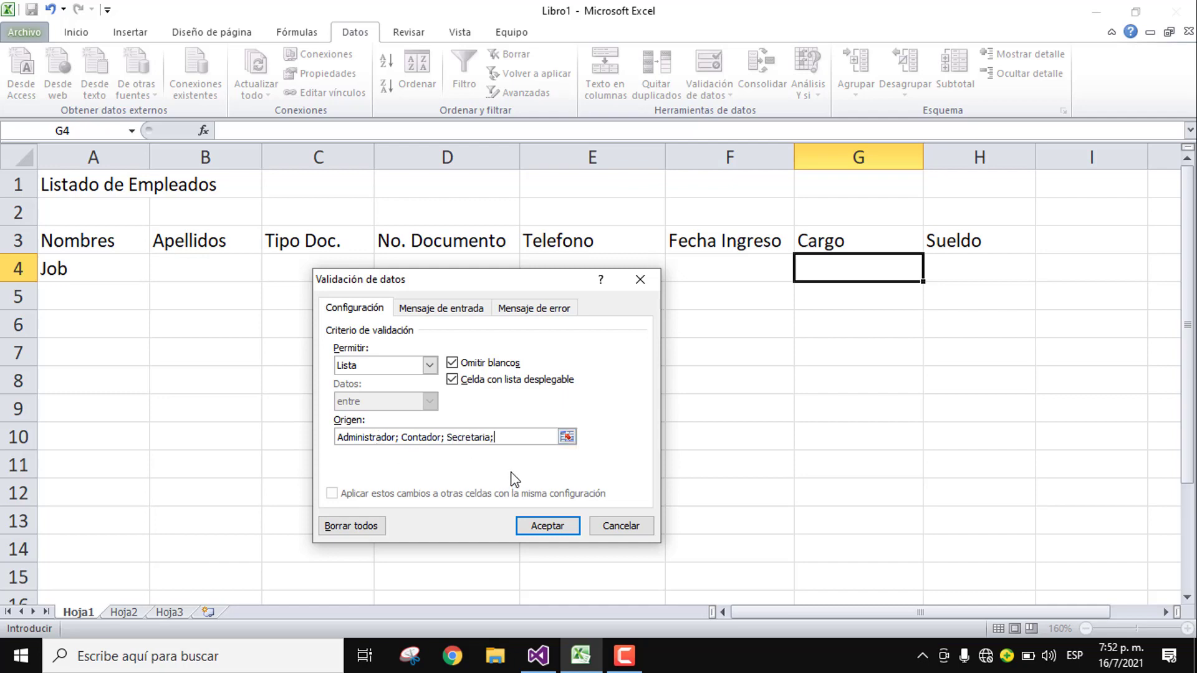
{"action": "type", "text": ";Mensajero;Conserje"}
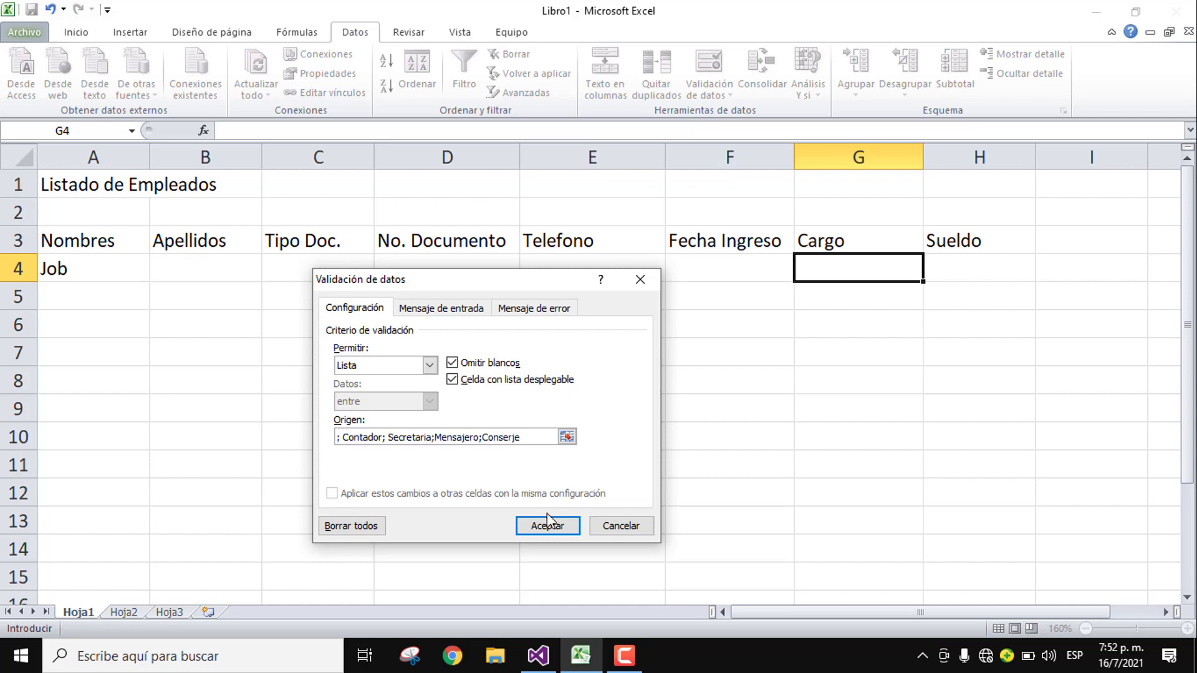
Step: Add input message 'Selecciona uno' and error message 'Este cargo no es correcto.' to G4
{"action": "left_click", "coordinate": [440, 308]}
{"action": "left_click", "coordinate": [467, 419]}
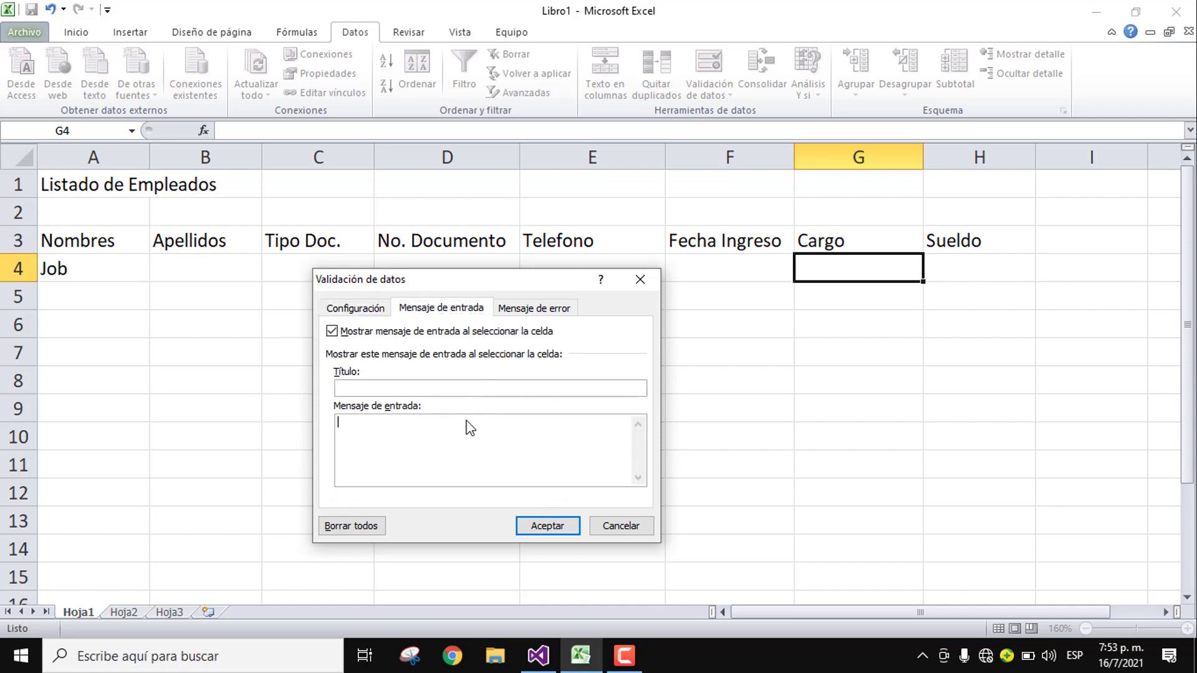
{"action": "type", "text": "Selecciona uno"}
{"action": "left_click", "coordinate": [518, 309]}
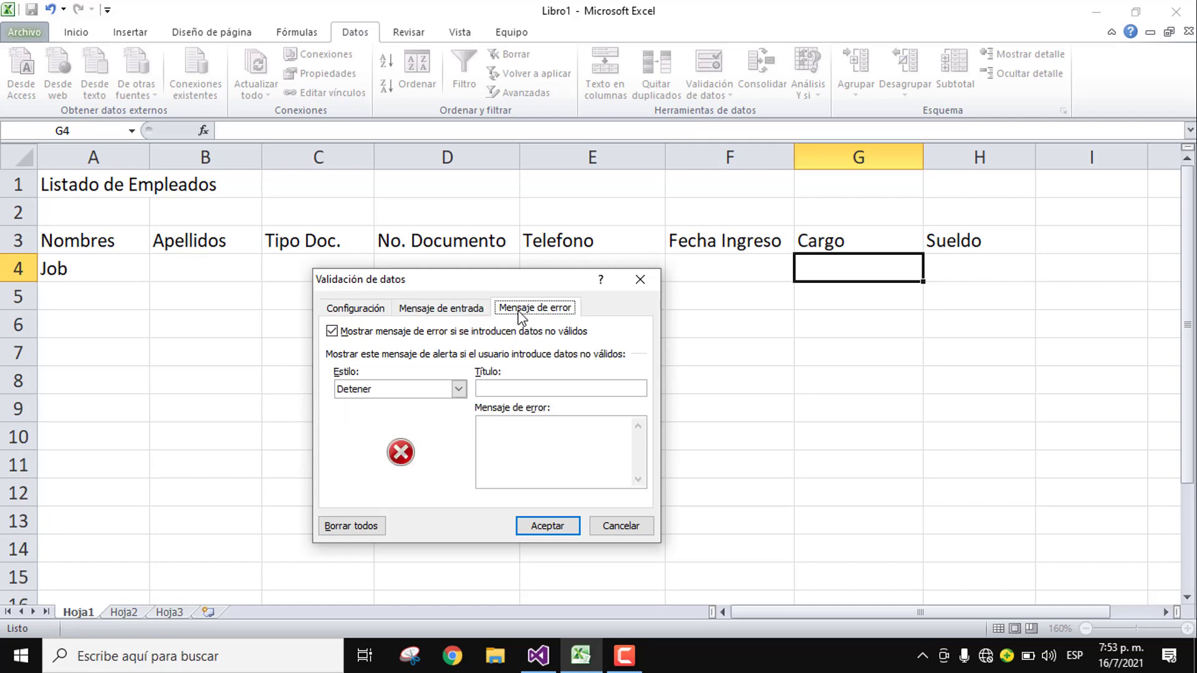
{"action": "left_click", "coordinate": [529, 433]}
{"action": "type", "text": "Este cargo no es co"}
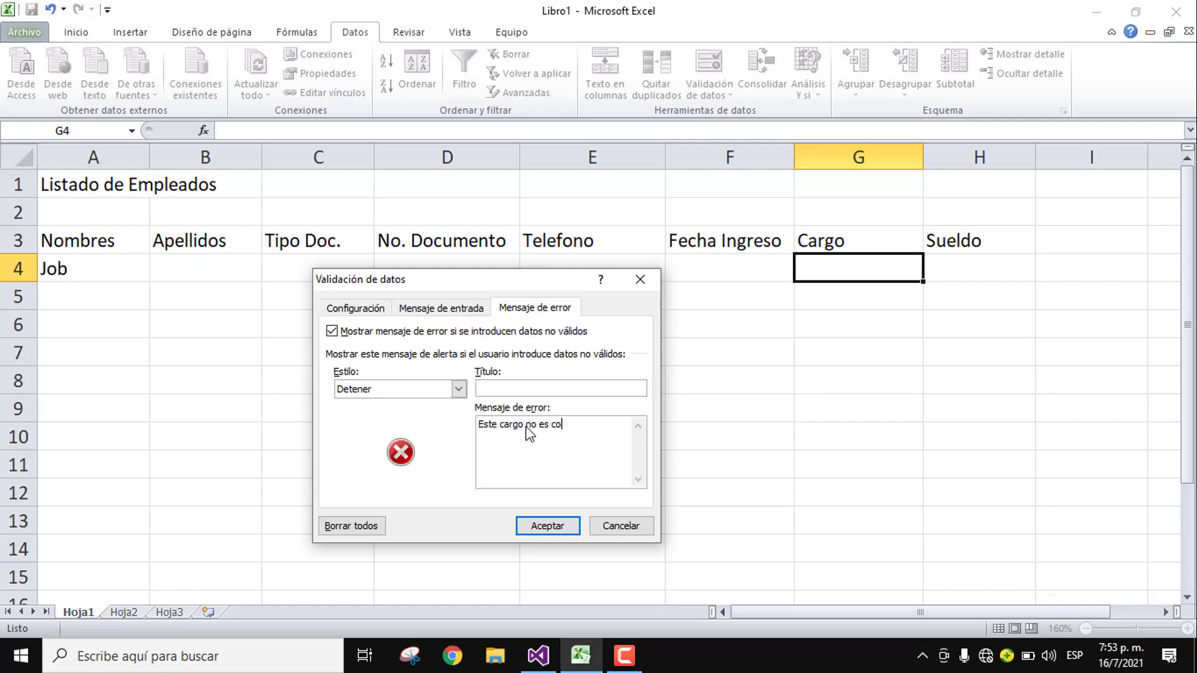
{"action": "type", "text": "rrecto. "}
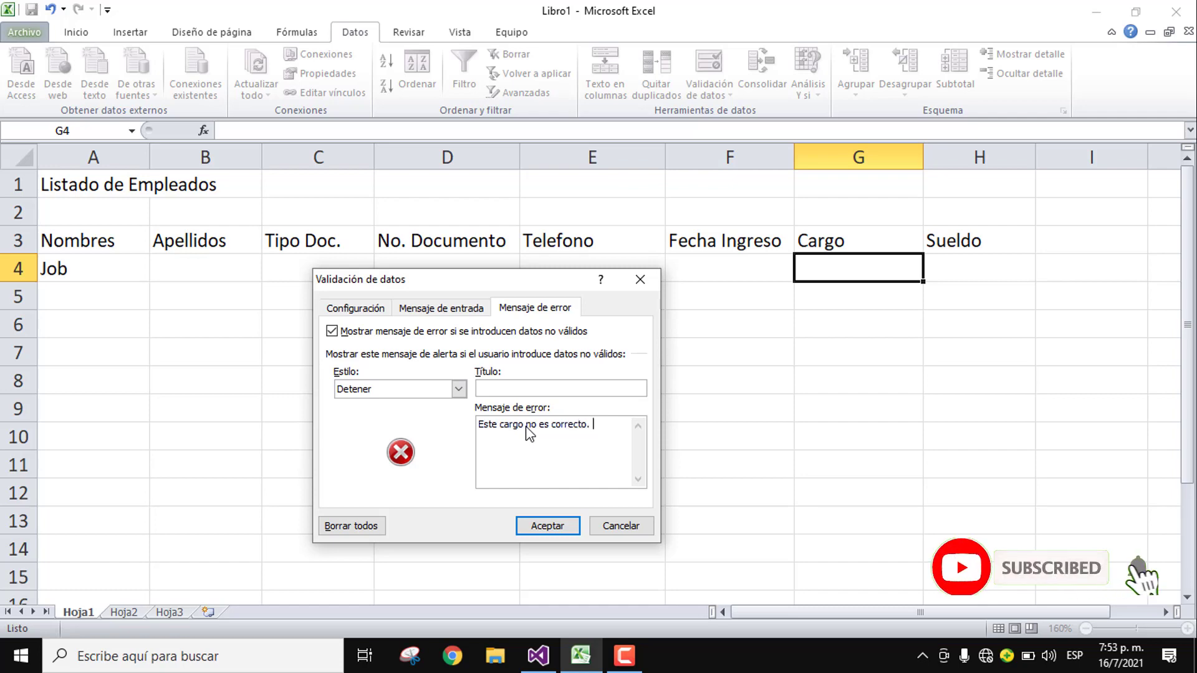
{"action": "type", "text": "Seleccion"}
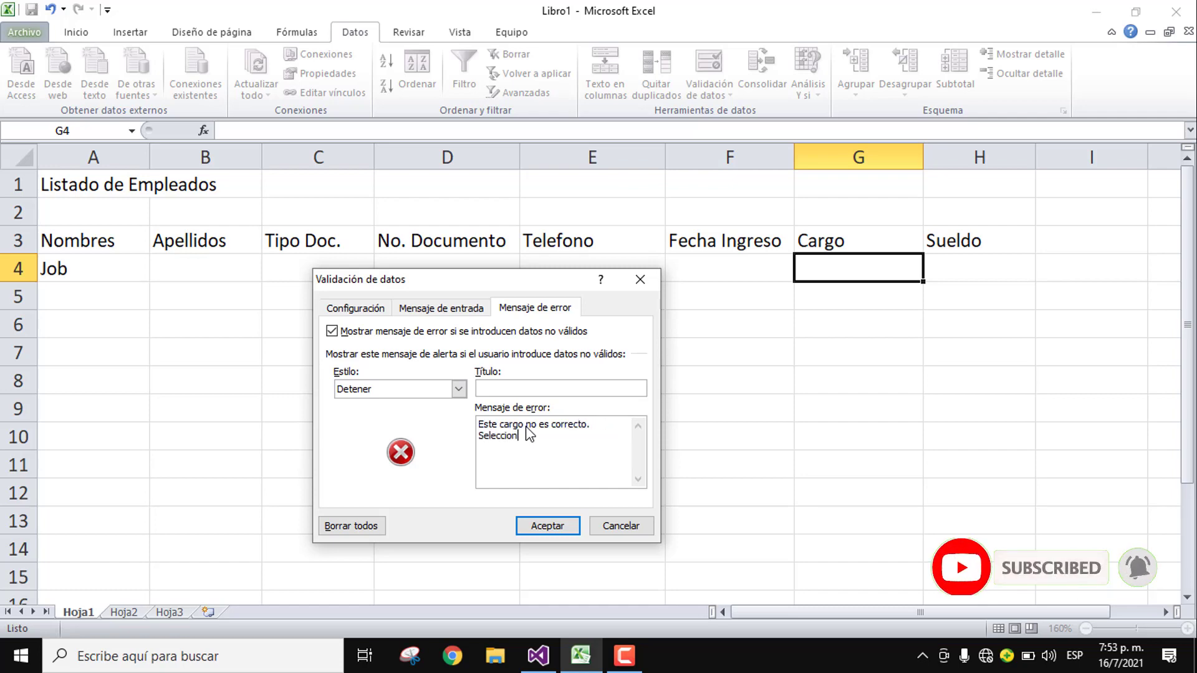
{"action": "type", "text": "e lo"}
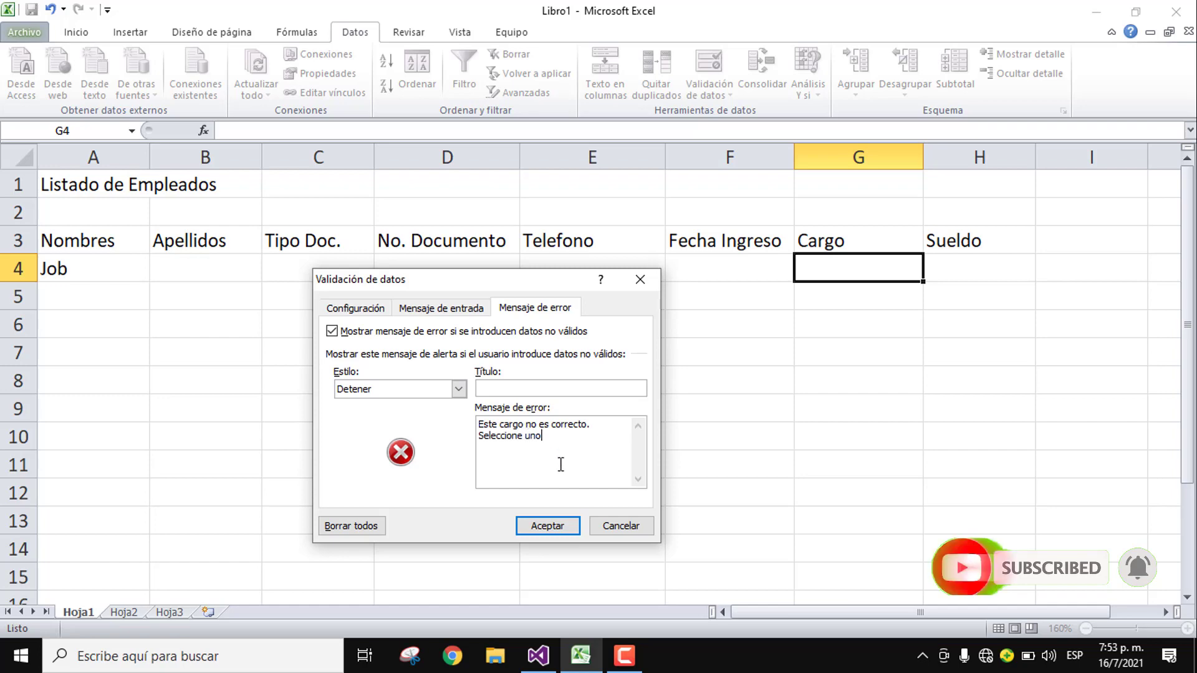
{"action": "left_click", "coordinate": [544, 525]}
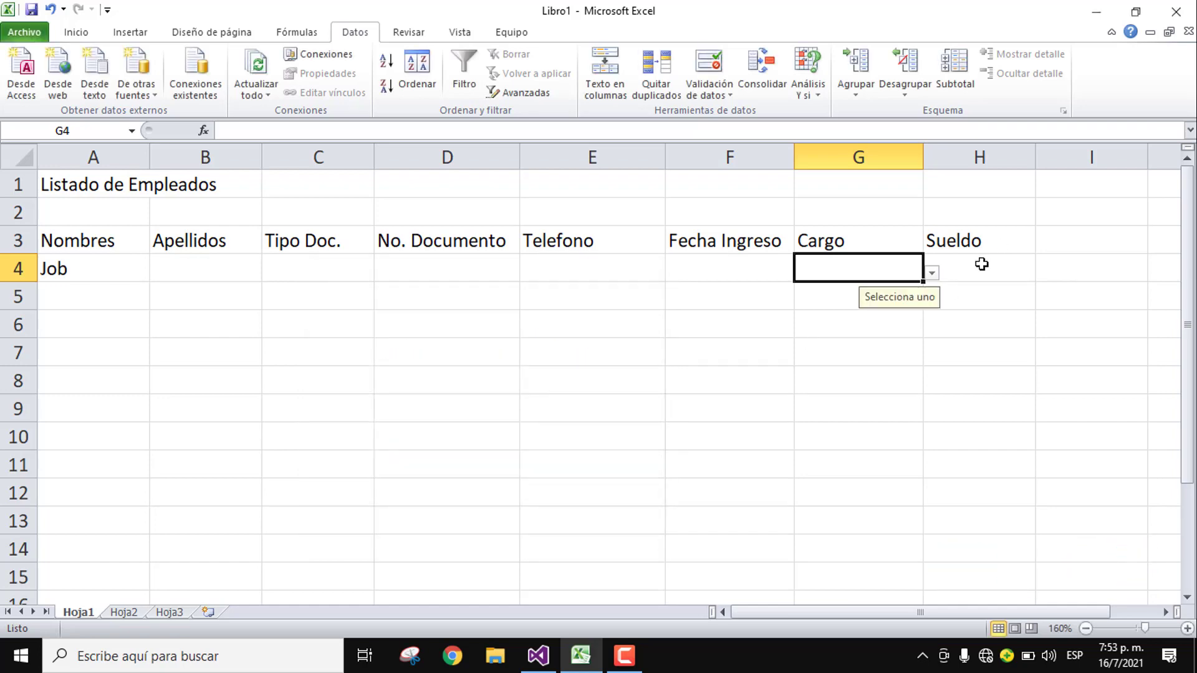
Step: Restrict H4 to decimal values greater than or equal to 0
{"action": "left_click", "coordinate": [983, 265]}
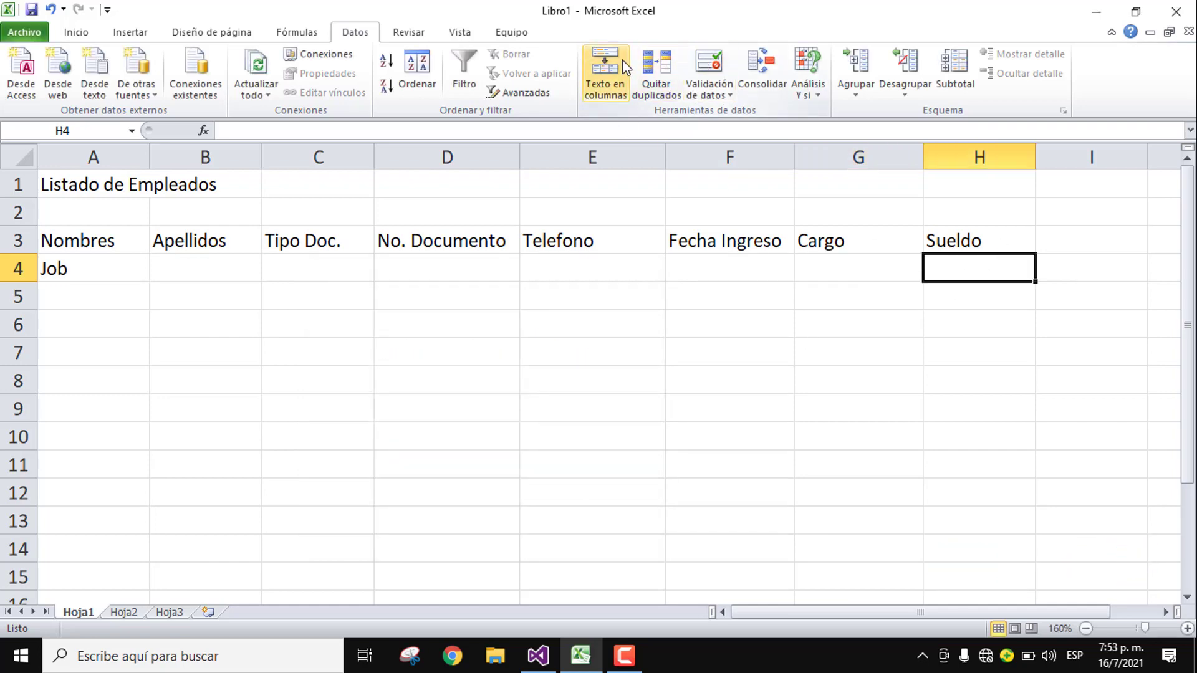
{"action": "left_click", "coordinate": [708, 66]}
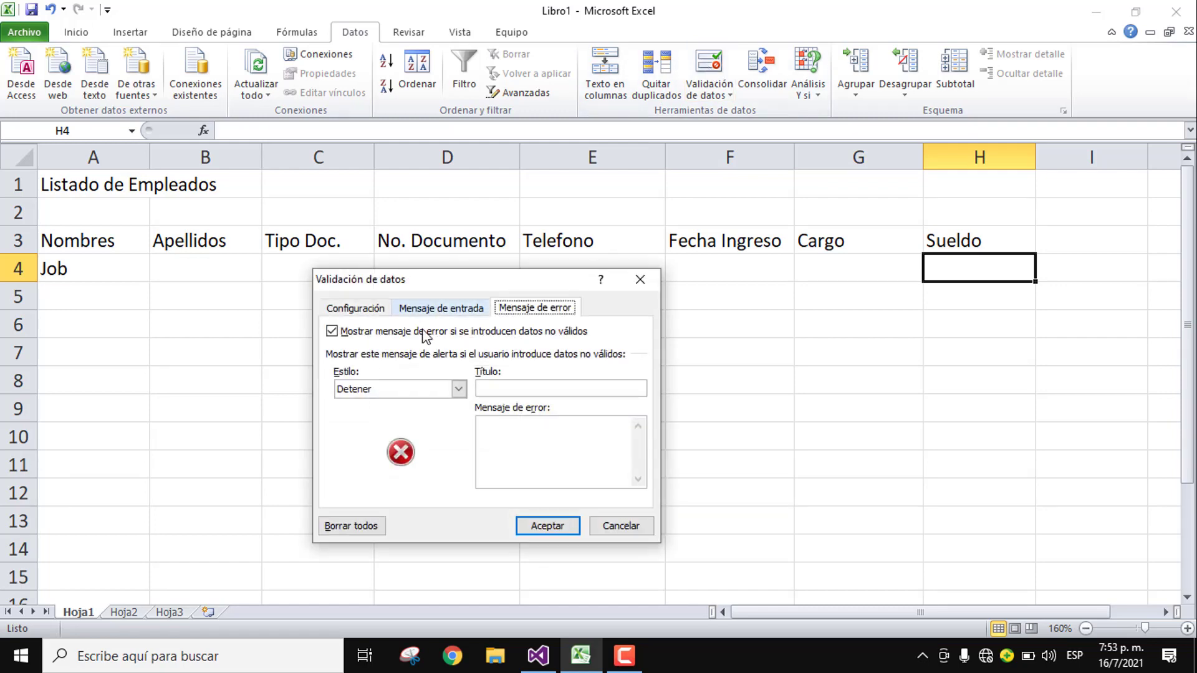
{"action": "left_click", "coordinate": [355, 308]}
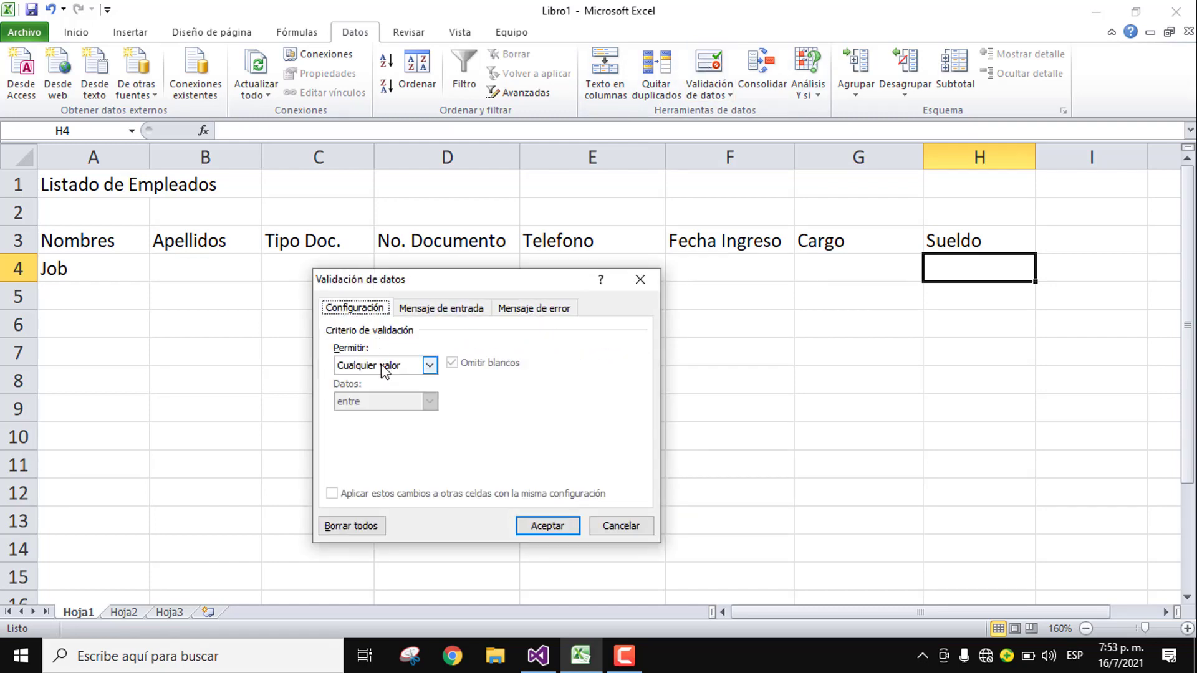
{"action": "left_click", "coordinate": [429, 365]}
{"action": "left_click", "coordinate": [384, 407]}
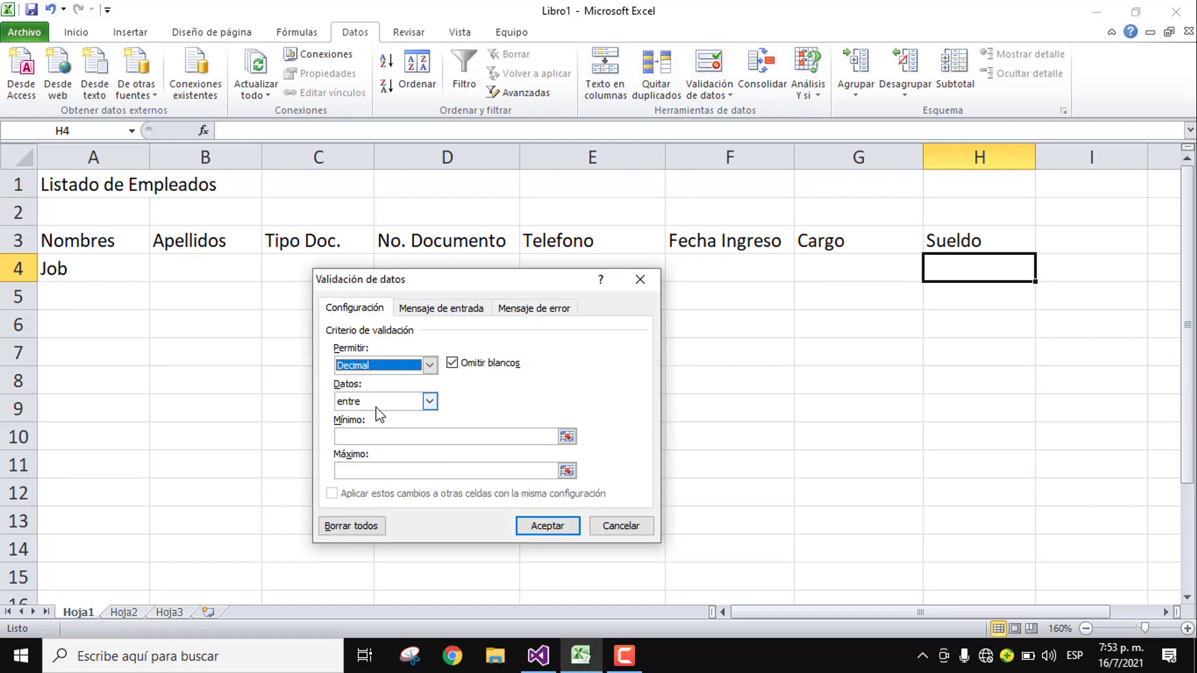
{"action": "left_click", "coordinate": [373, 404]}
{"action": "left_click", "coordinate": [402, 486]}
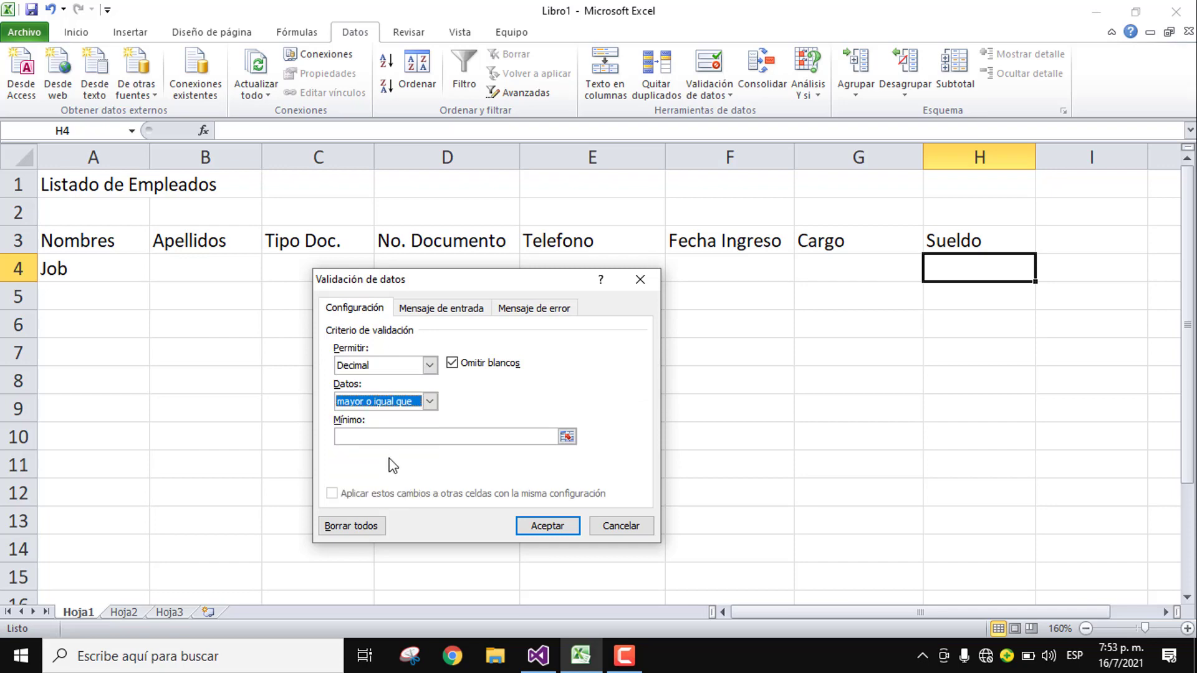
{"action": "left_click", "coordinate": [381, 439]}
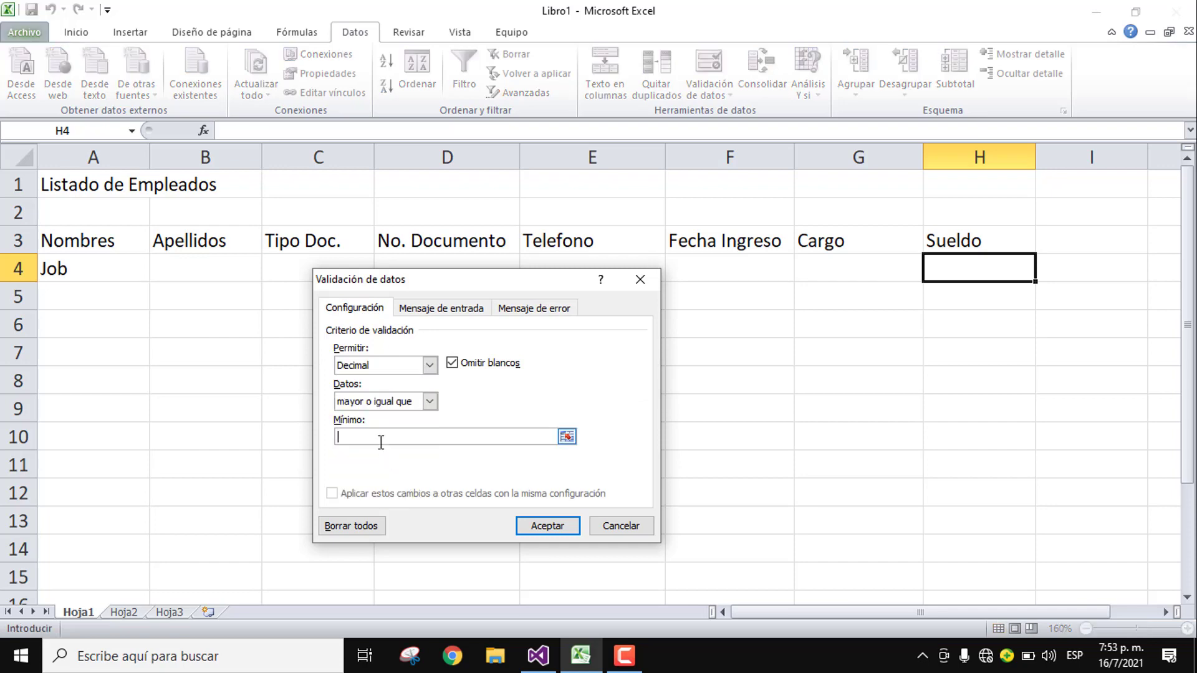
{"action": "type", "text": "0"}
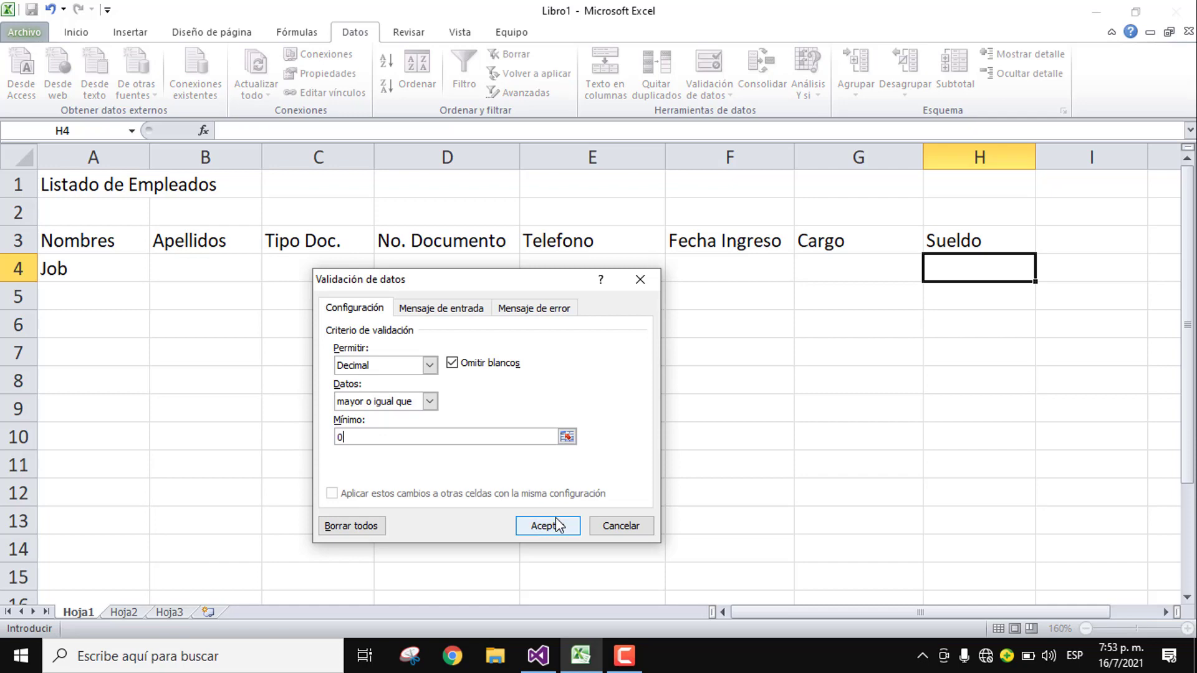
Step: Add the tip 'Poner un Sueldo en Decimal, por ej. 0.00' and an 'Error' alert to H4
{"action": "left_click", "coordinate": [441, 308]}
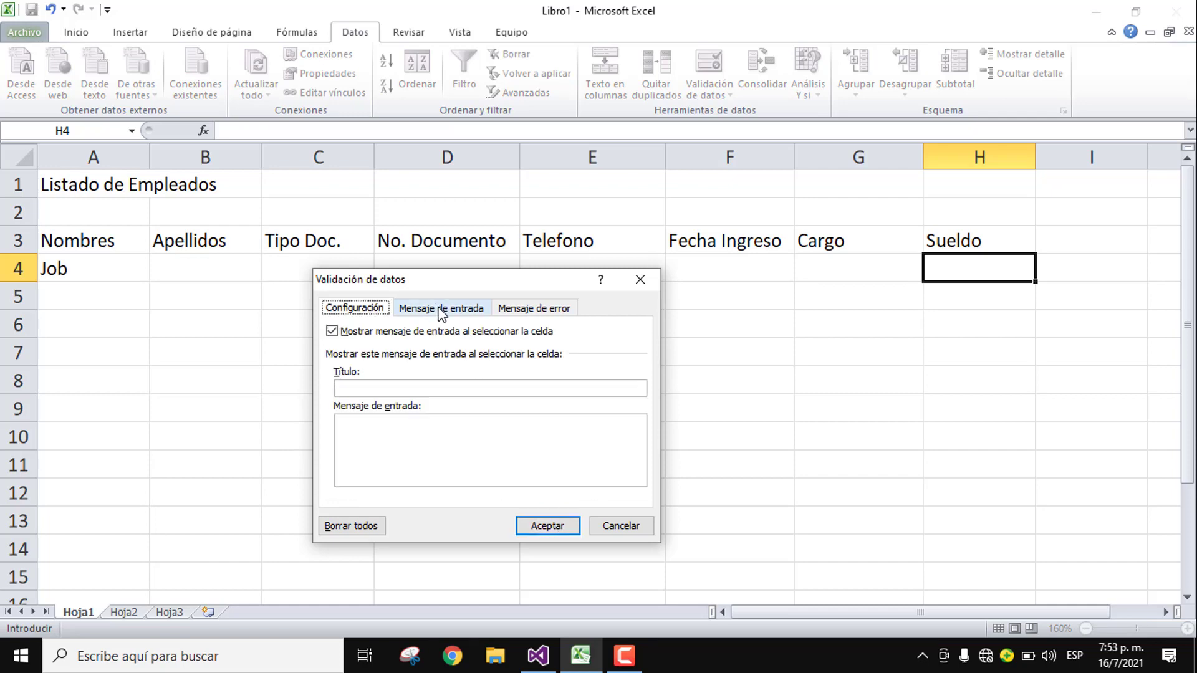
{"action": "left_click", "coordinate": [433, 421]}
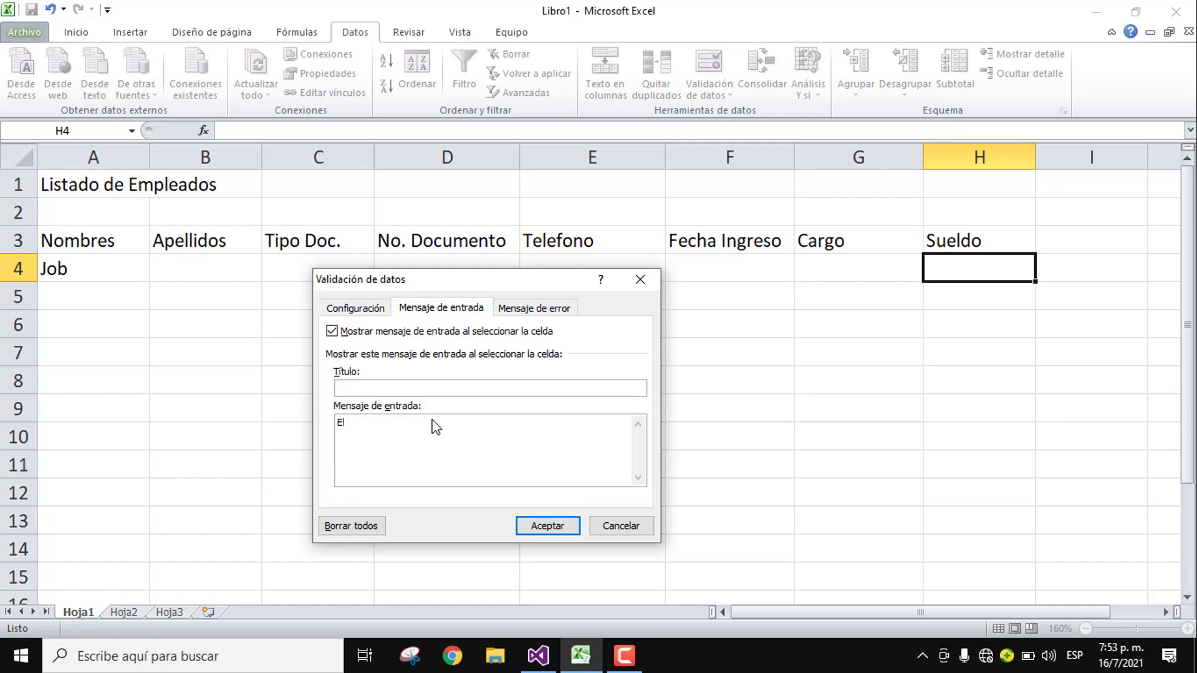
{"action": "type", "text": "POn"}
{"action": "type", "text": "er un Sueldo en Decimal, por ej. 0.00"}
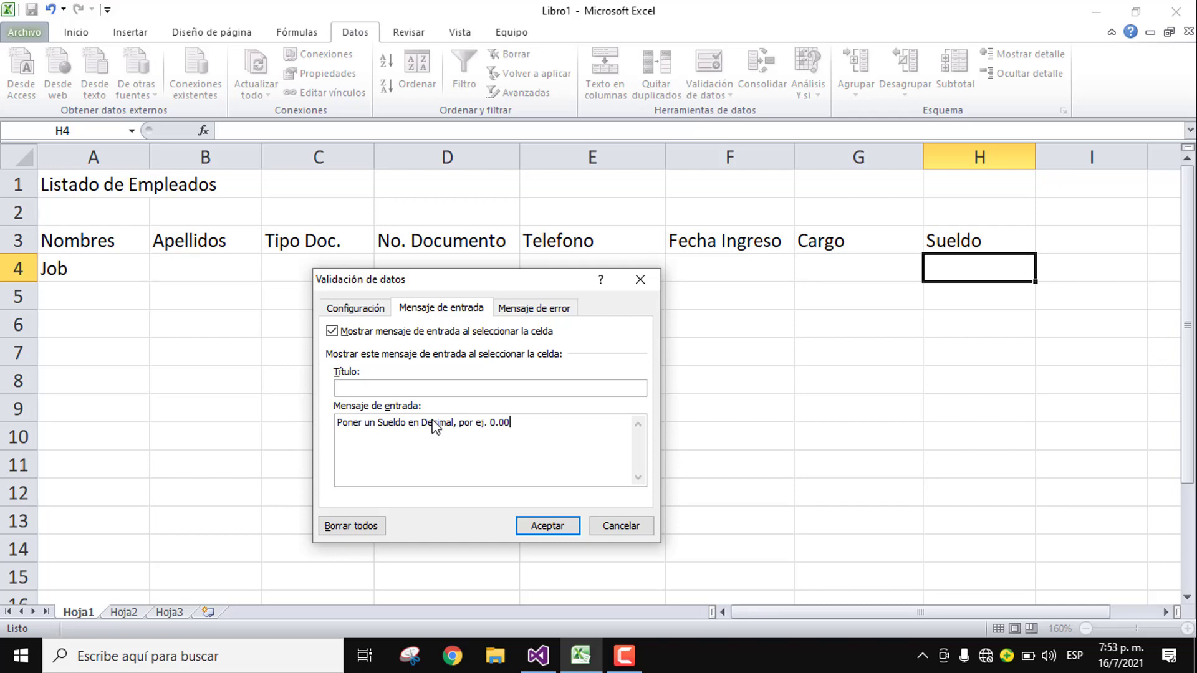
{"action": "left_click", "coordinate": [511, 311]}
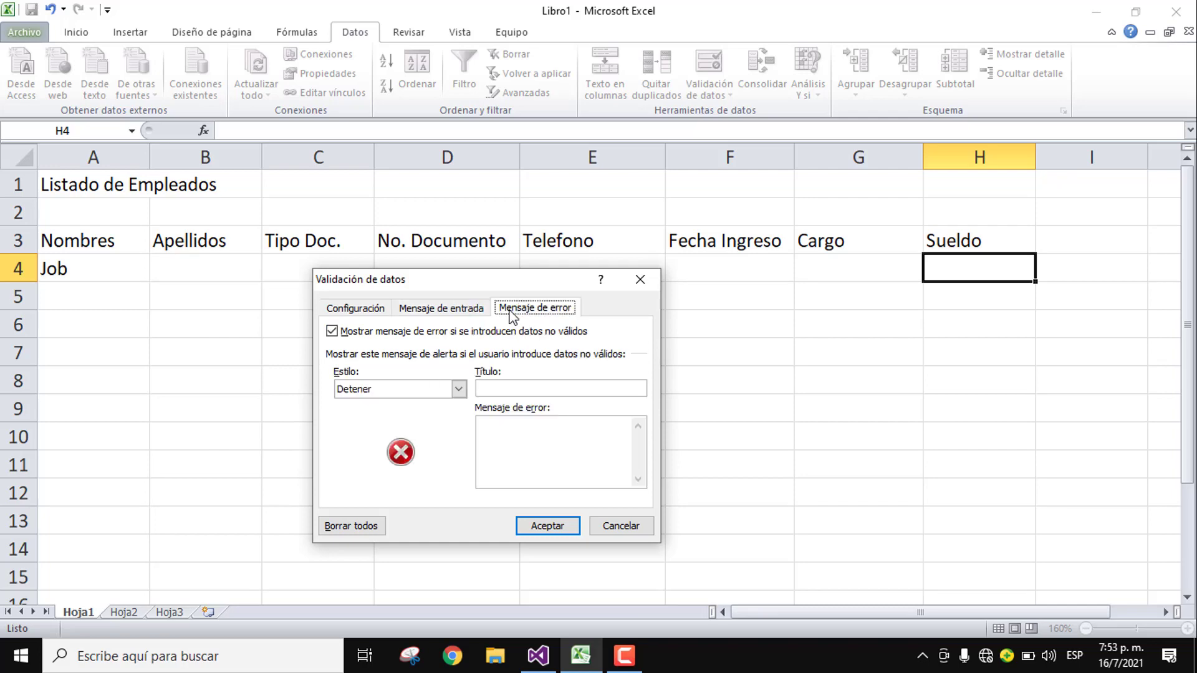
{"action": "left_click", "coordinate": [529, 391]}
{"action": "left_click", "coordinate": [534, 435]}
{"action": "type", "text": "E"}
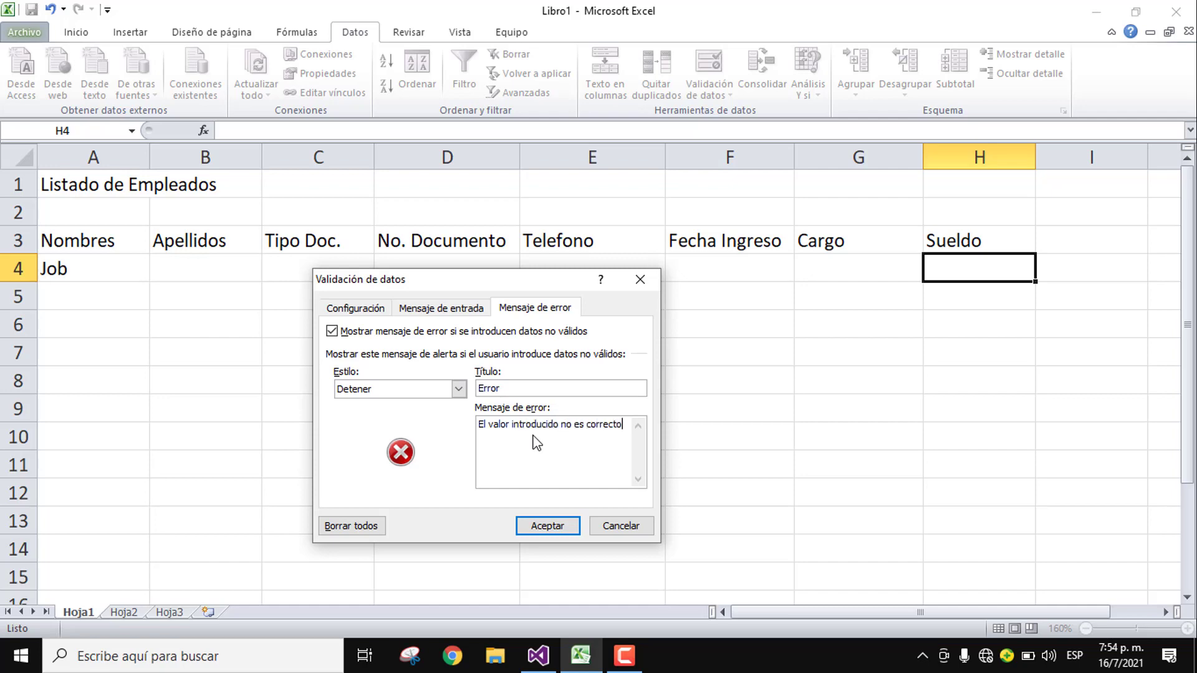
{"action": "left_click", "coordinate": [548, 526]}
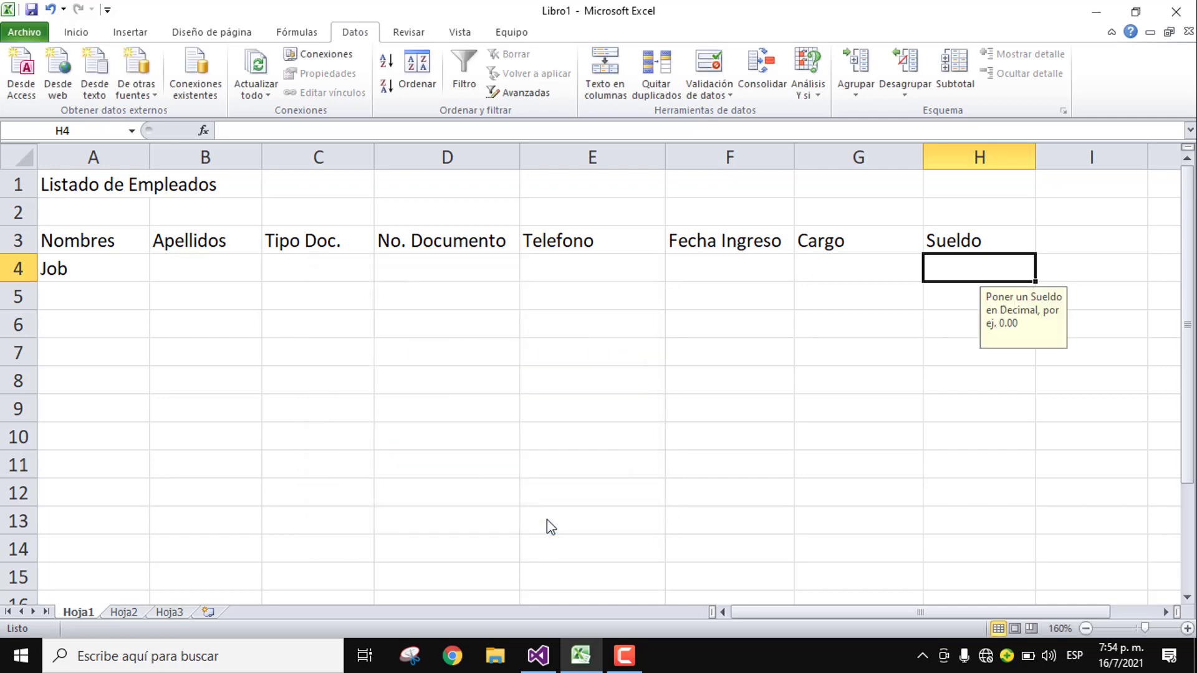
Step: Enter the sample employee's first name and surname, and pick Cédula as the document type
{"action": "left_click", "coordinate": [125, 273]}
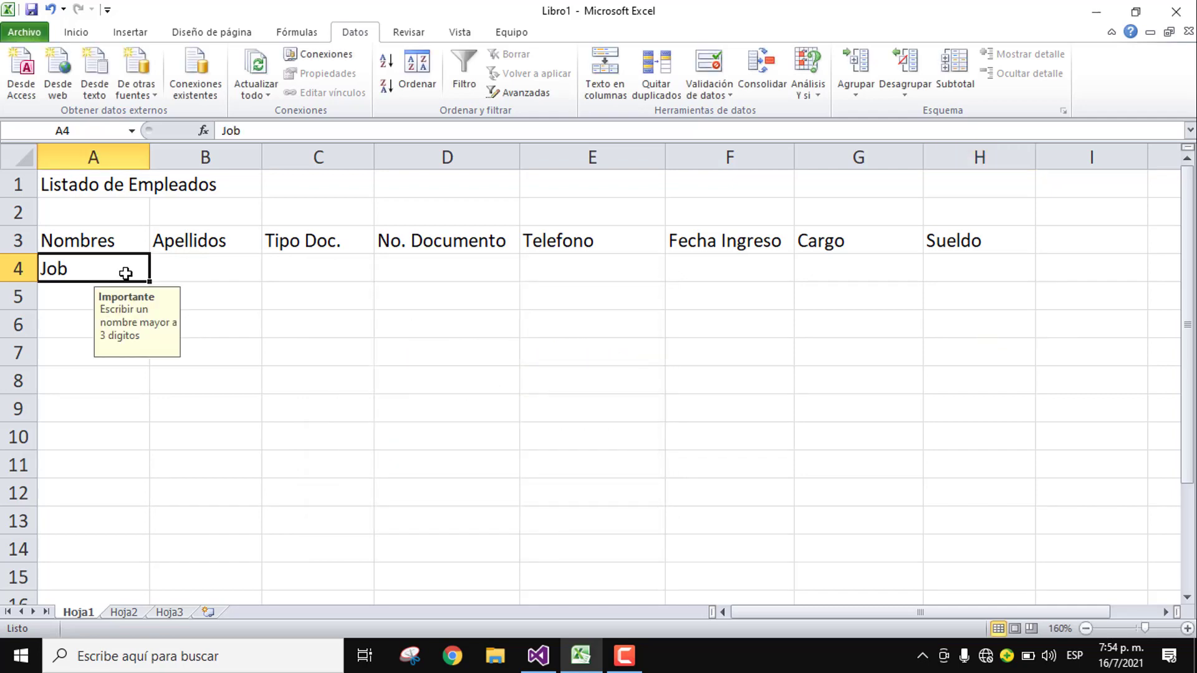
{"action": "key", "text": "Tab"}
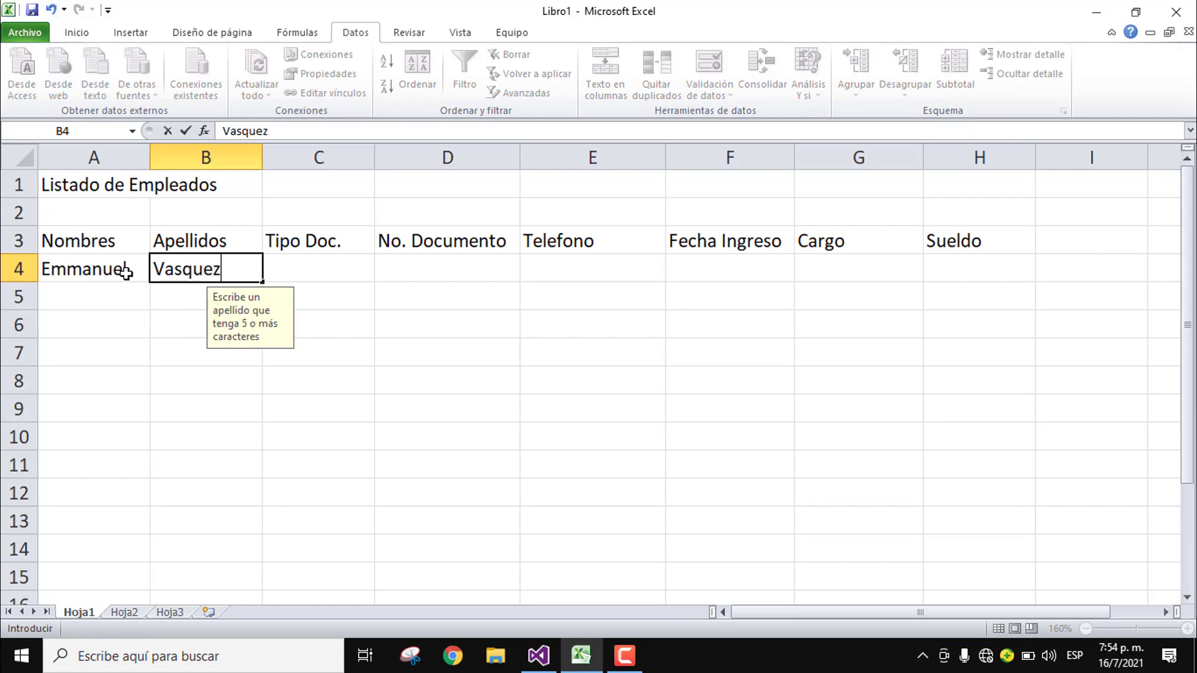
{"action": "key", "text": "Tab"}
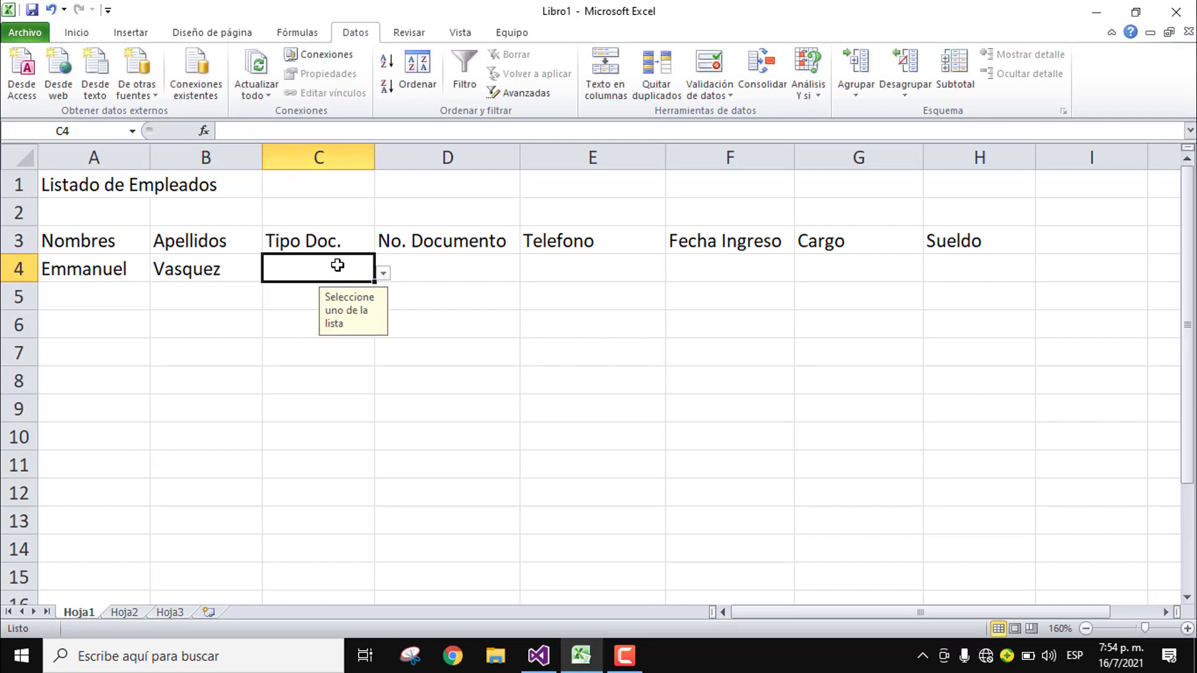
{"action": "type", "text": "RNC"}
{"action": "key", "text": "Tab"}
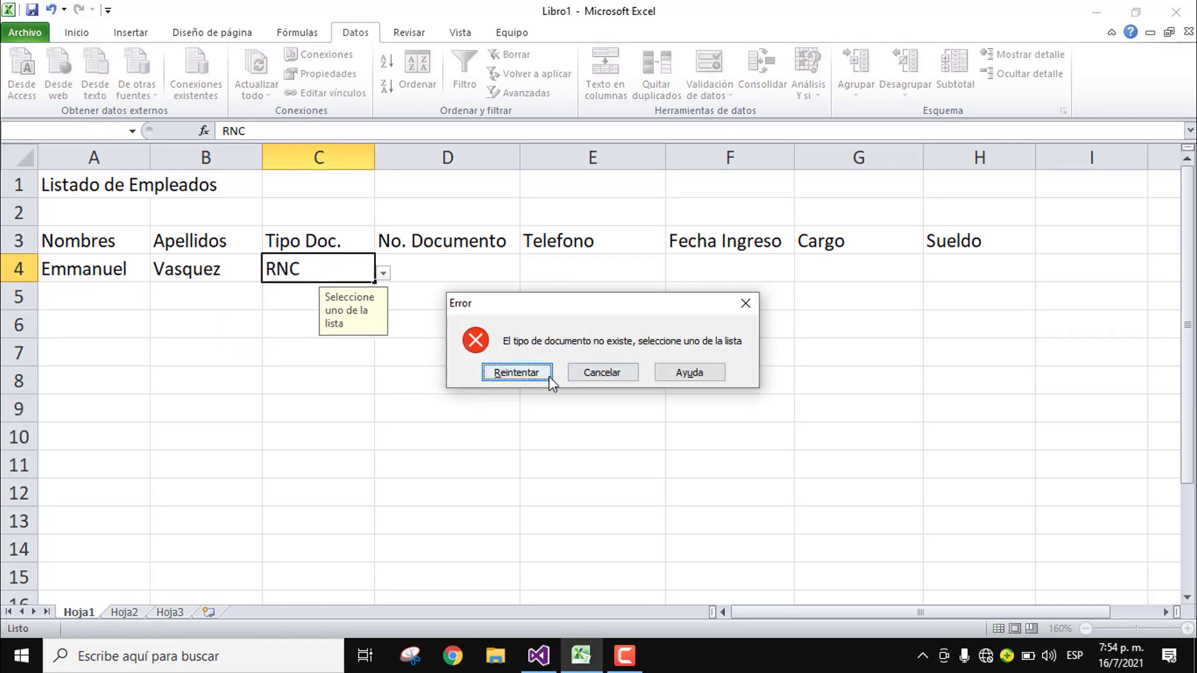
{"action": "left_click", "coordinate": [524, 374]}
{"action": "key", "text": "Return"}
{"action": "left_click", "coordinate": [586, 374]}
{"action": "left_click", "coordinate": [383, 273]}
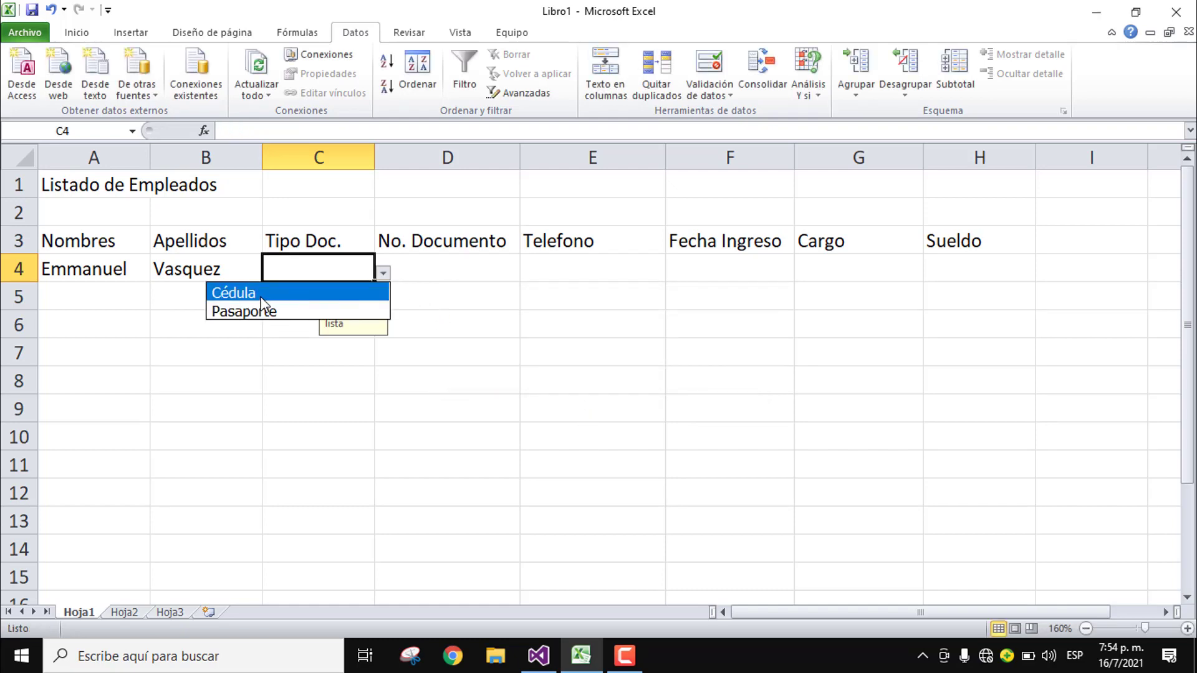
{"action": "left_click", "coordinate": [261, 297]}
Step: Enter the employee's 11-digit document number and a valid 10-digit phone number
{"action": "left_click", "coordinate": [457, 263]}
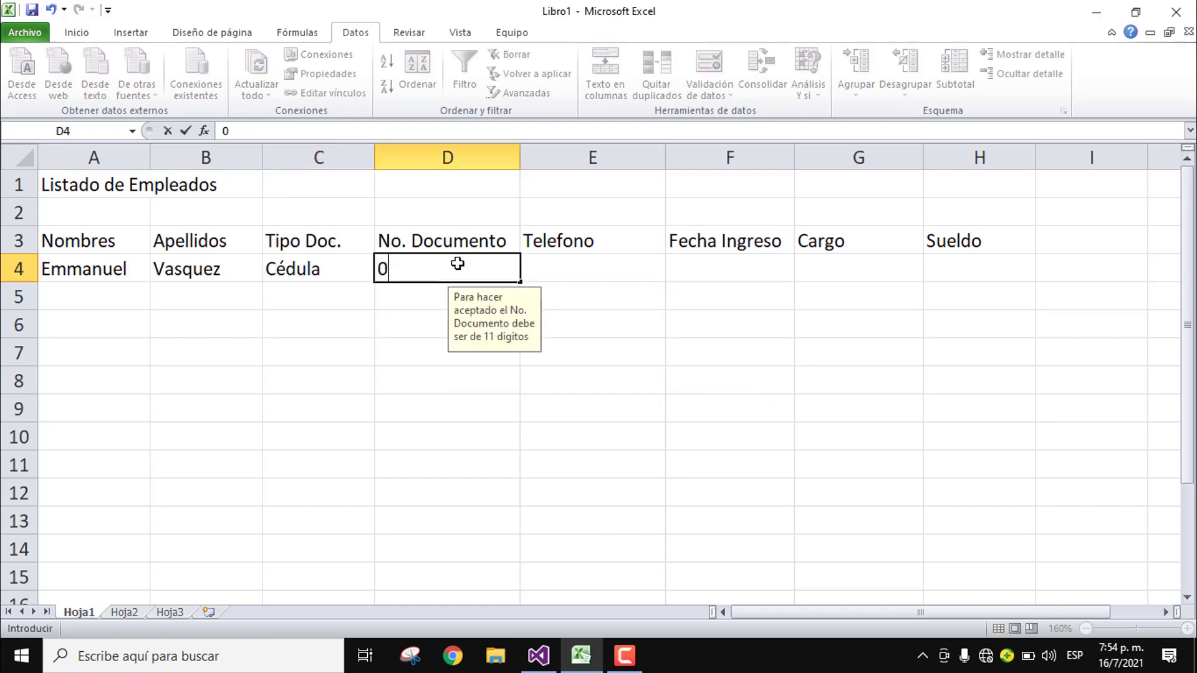
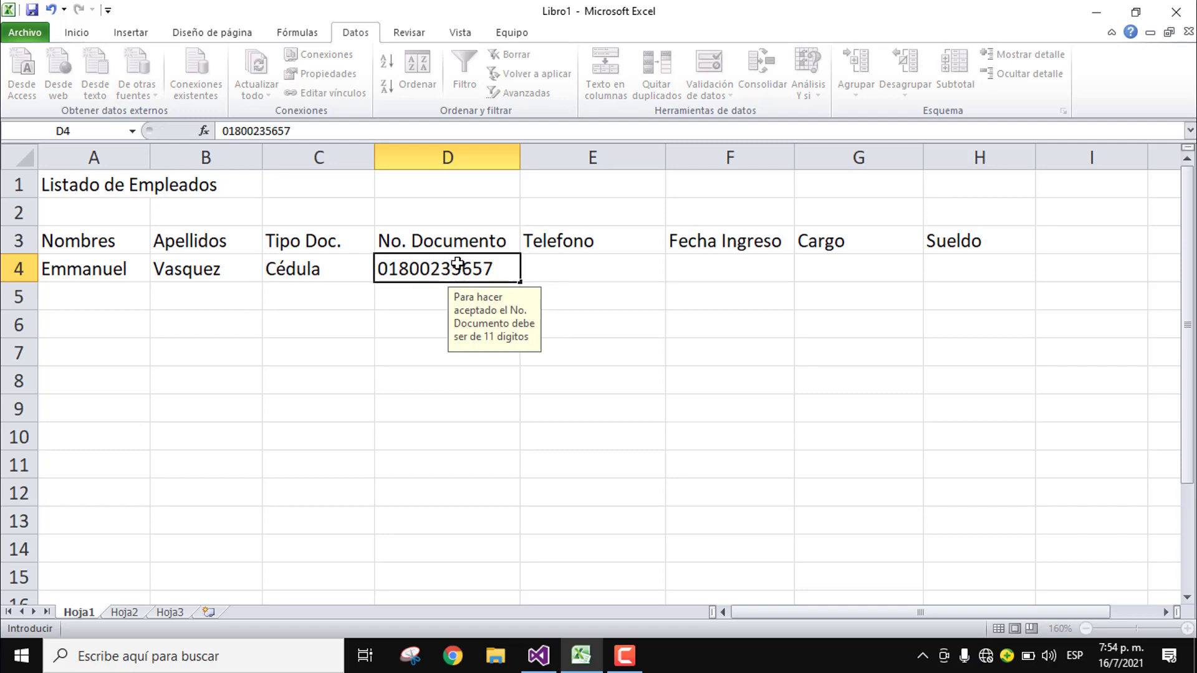
{"action": "key", "text": "Return"}
{"action": "left_click", "coordinate": [457, 263]}
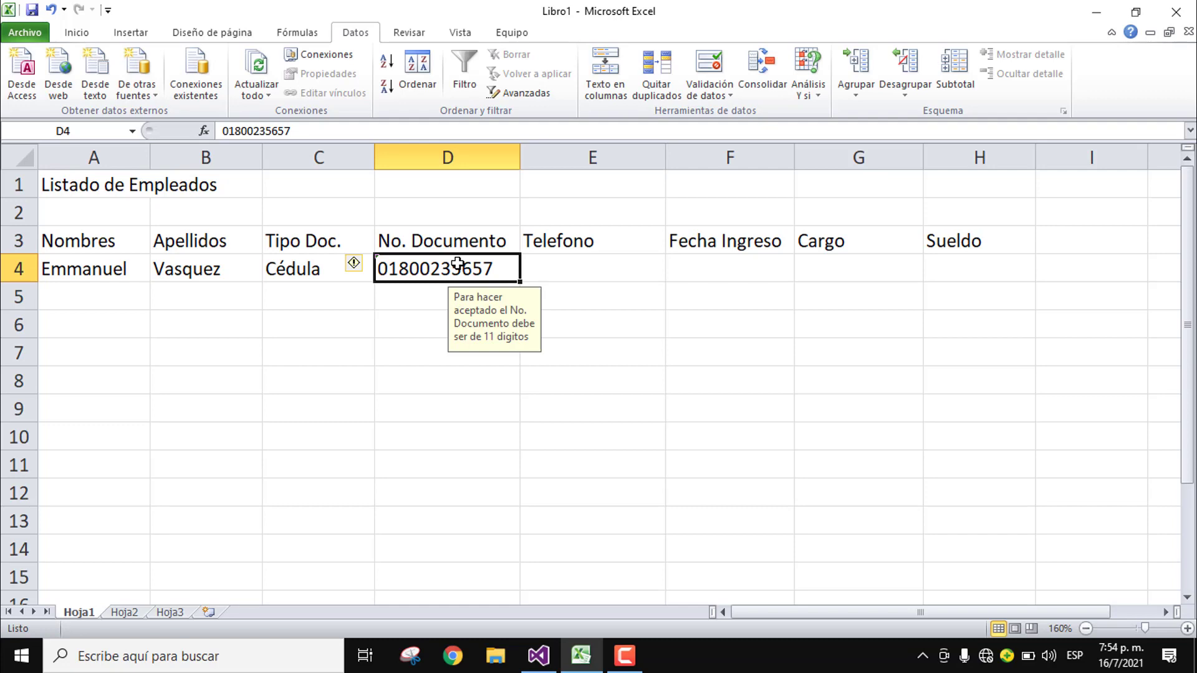
{"action": "key", "text": "Tab"}
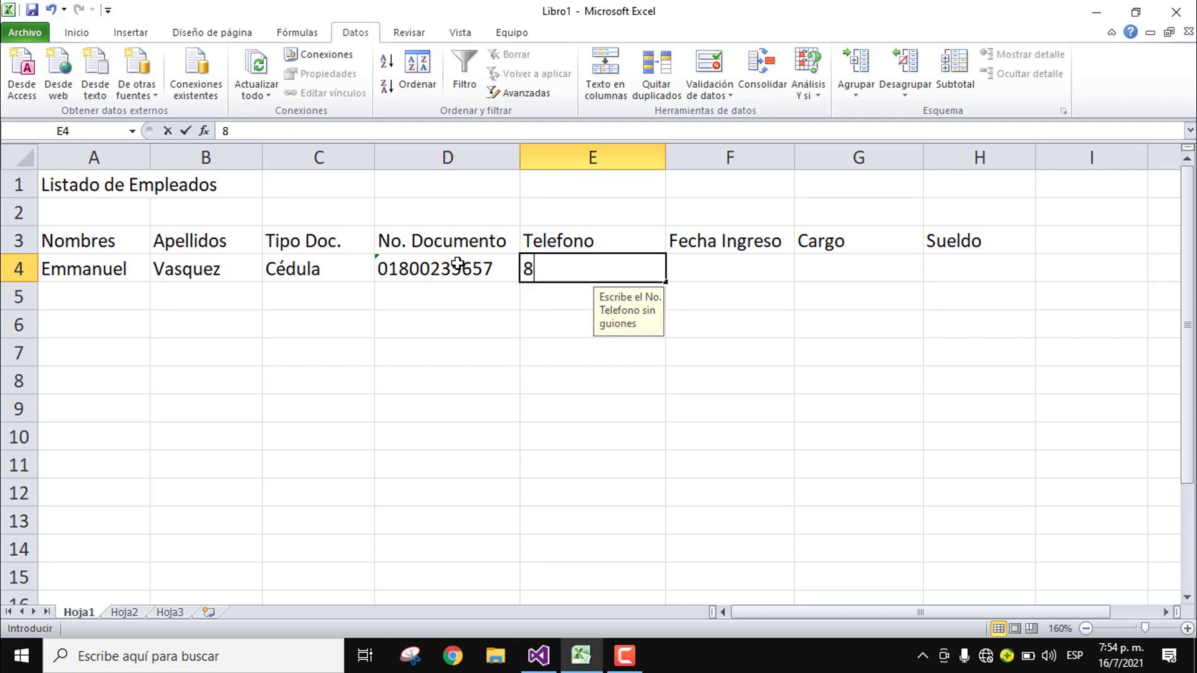
{"action": "key", "text": "Return"}
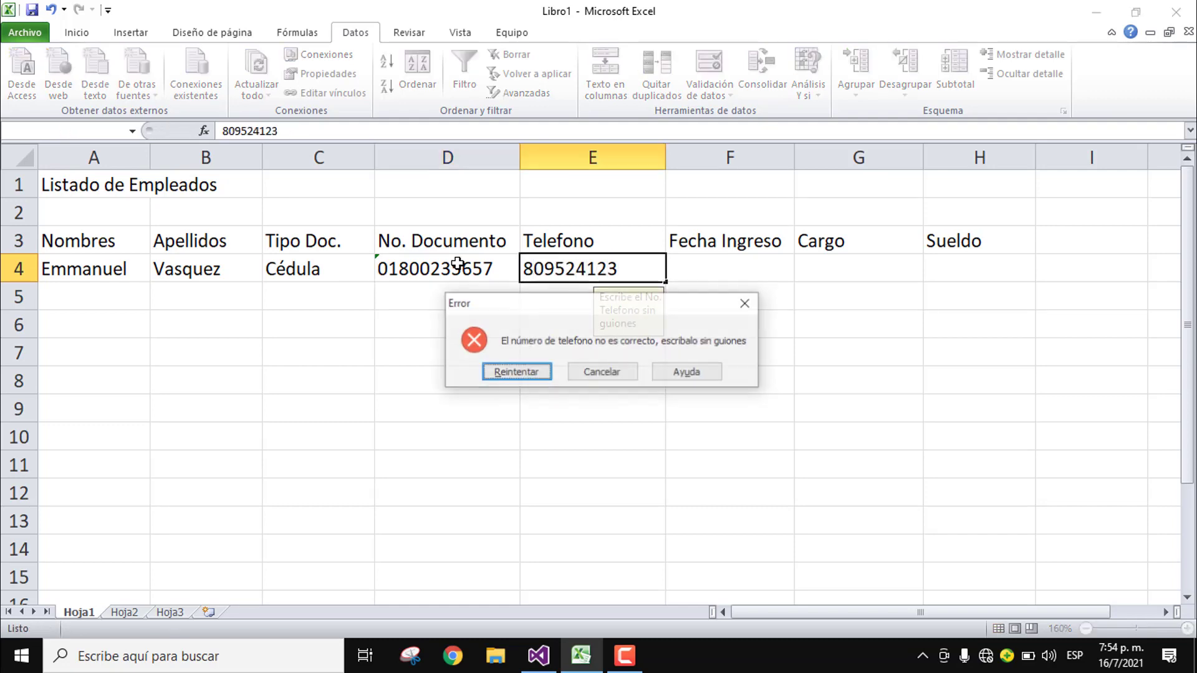
{"action": "key", "text": "Return"}
{"action": "key", "text": "End"}
{"action": "key", "text": "Tab"}
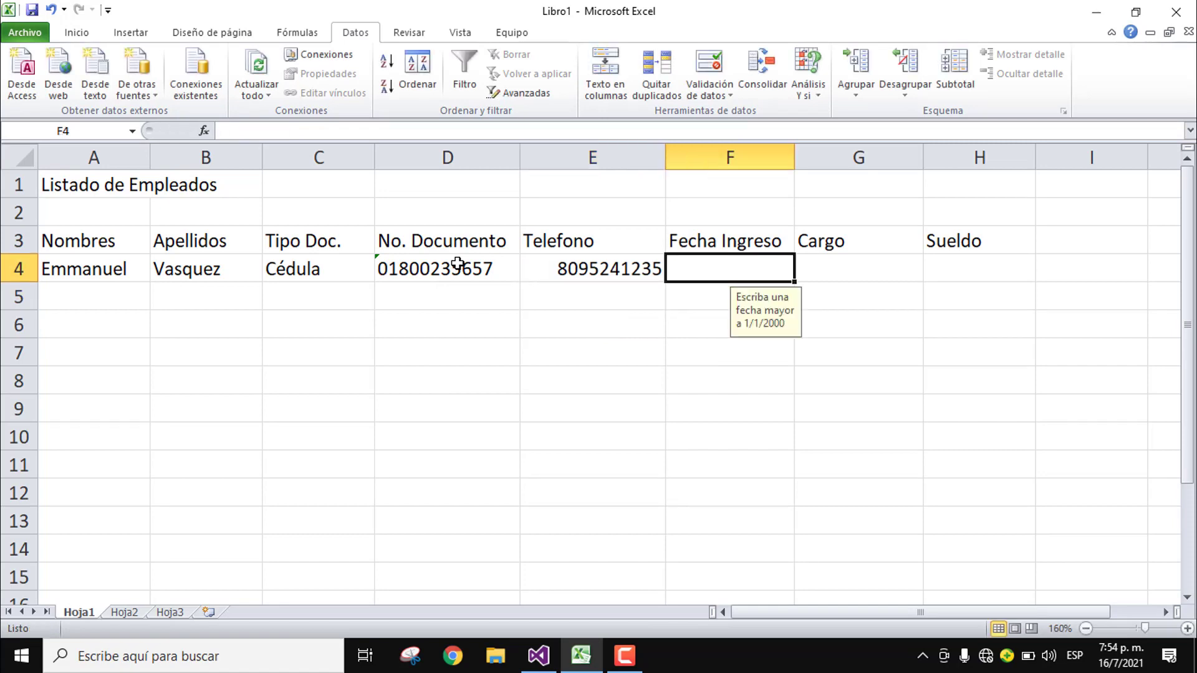
Step: Enter hire date 1/5/2021, pick Administrador as Cargo, and enter salary 85000
{"action": "type", "text": "1/5/2021"}
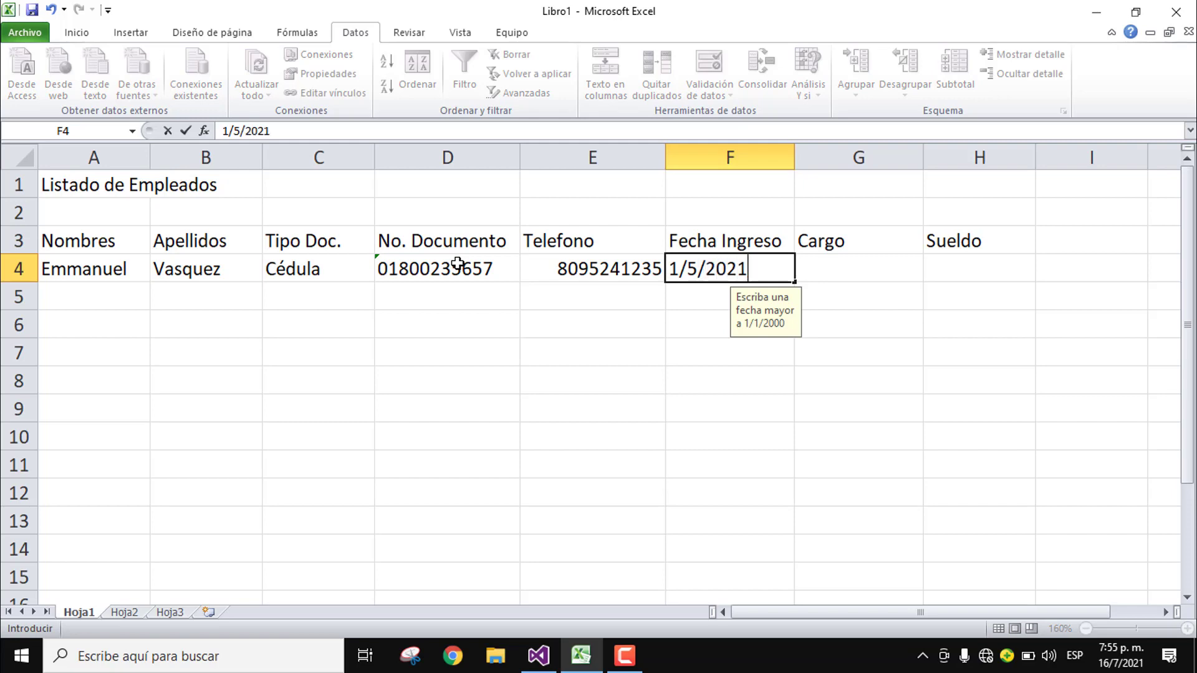
{"action": "key", "text": "Tab"}
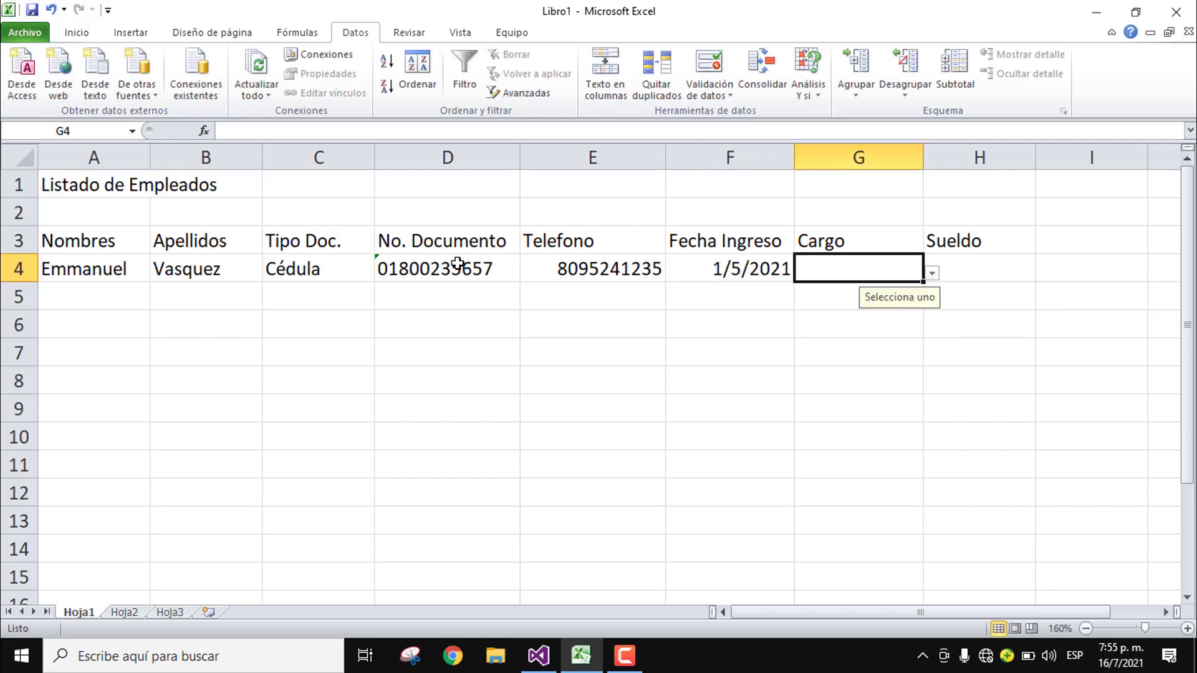
{"action": "left_click", "coordinate": [931, 273]}
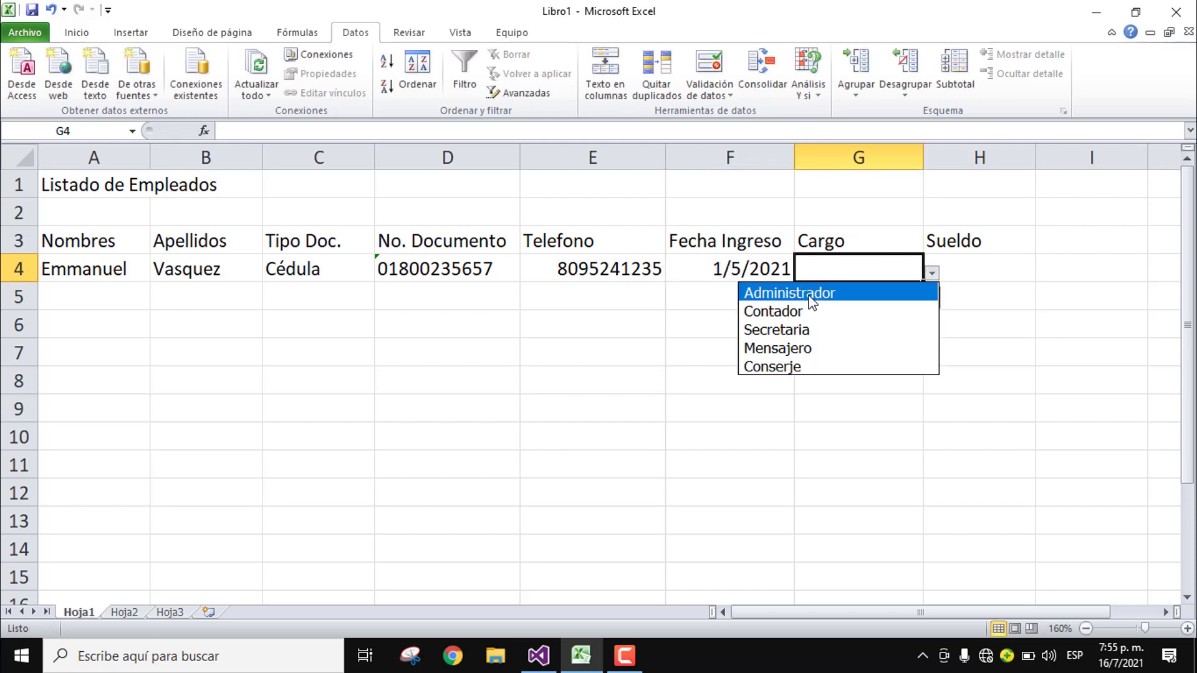
{"action": "left_click", "coordinate": [811, 298]}
{"action": "left_click", "coordinate": [960, 260]}
{"action": "type", "text": "85000"}
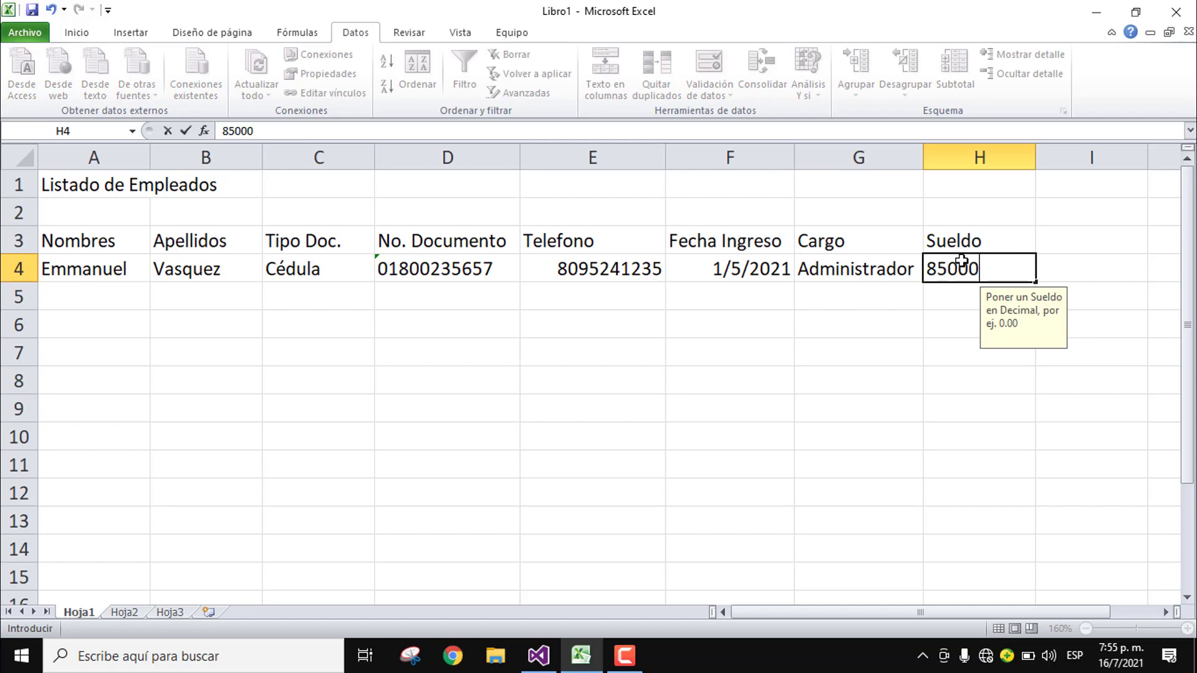
{"action": "key", "text": "Return"}
{"action": "left_click", "coordinate": [960, 260]}
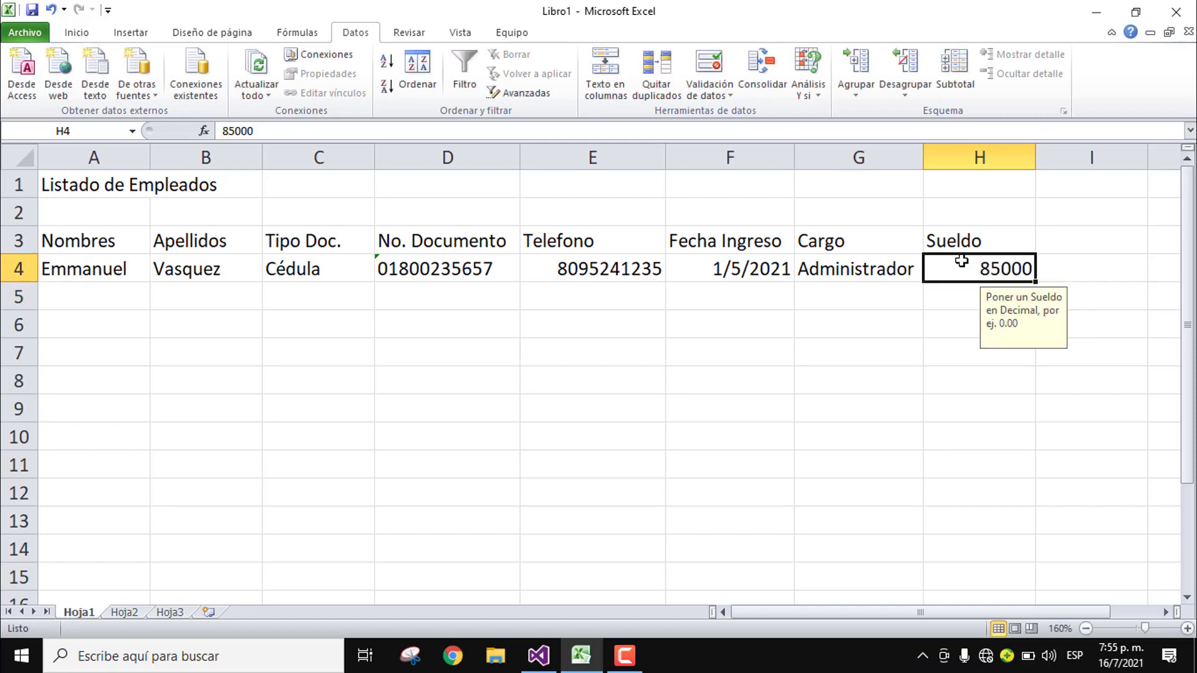
Step: Give the salary thousands separators, format A3:H4 as a light blue table, and add banded columns
{"action": "left_click", "coordinate": [77, 32]}
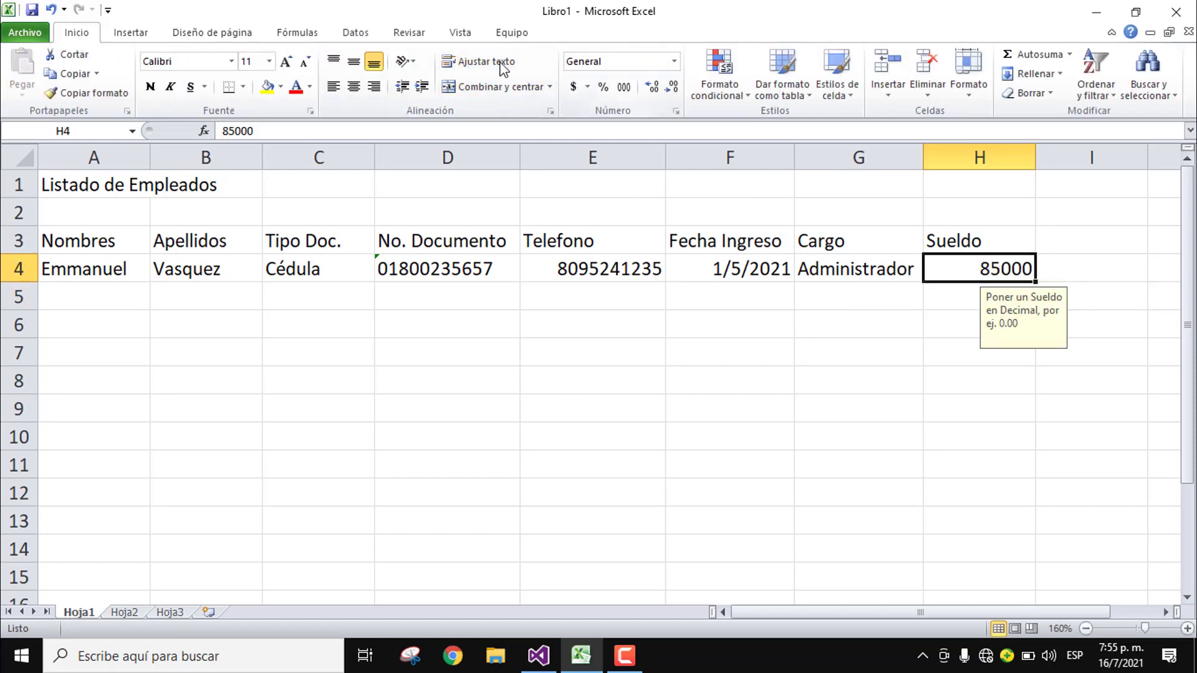
{"action": "left_click", "coordinate": [623, 86]}
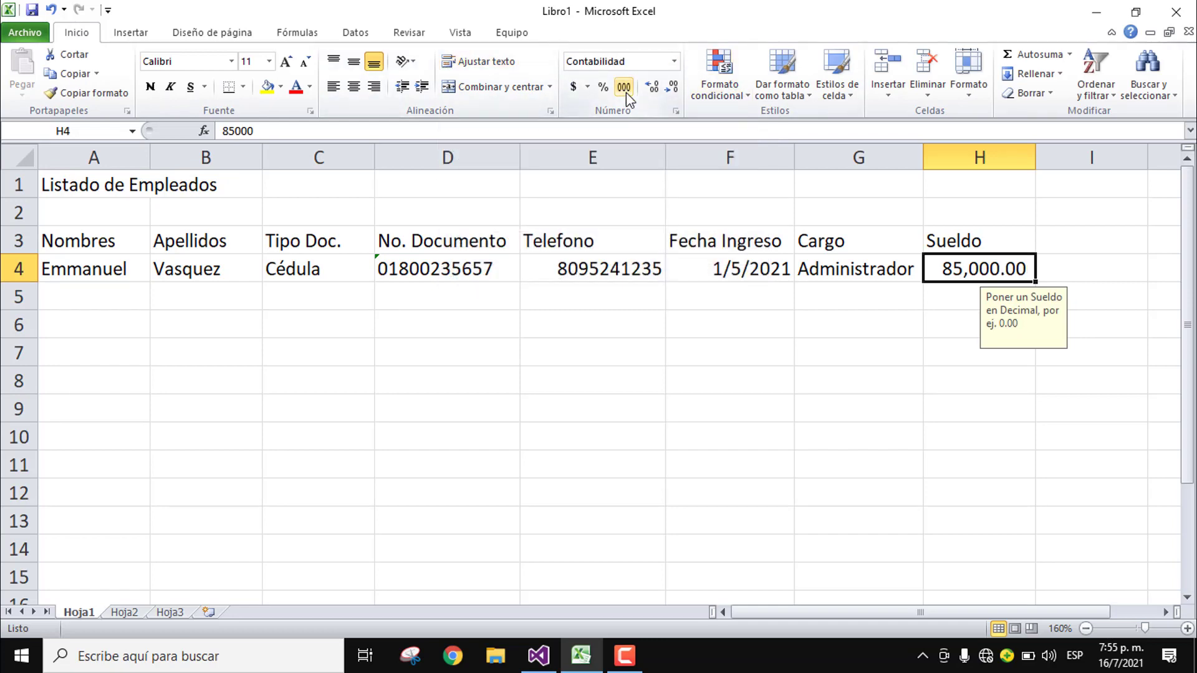
{"action": "left_click", "coordinate": [128, 259]}
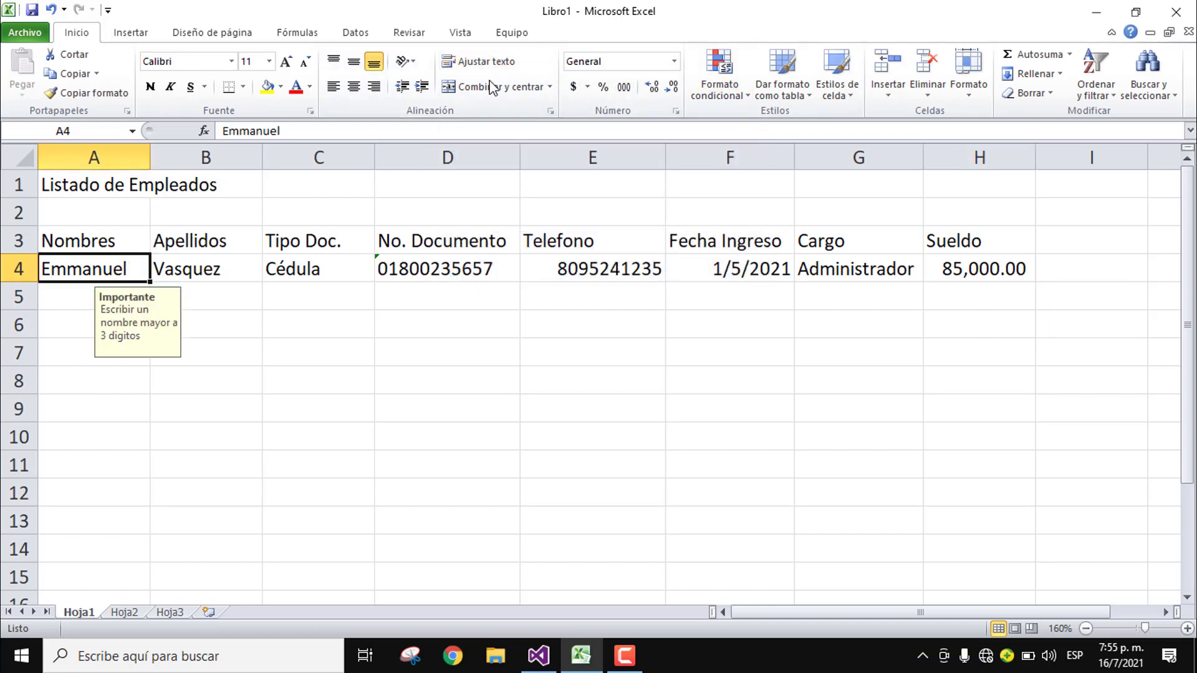
{"action": "left_click", "coordinate": [765, 77]}
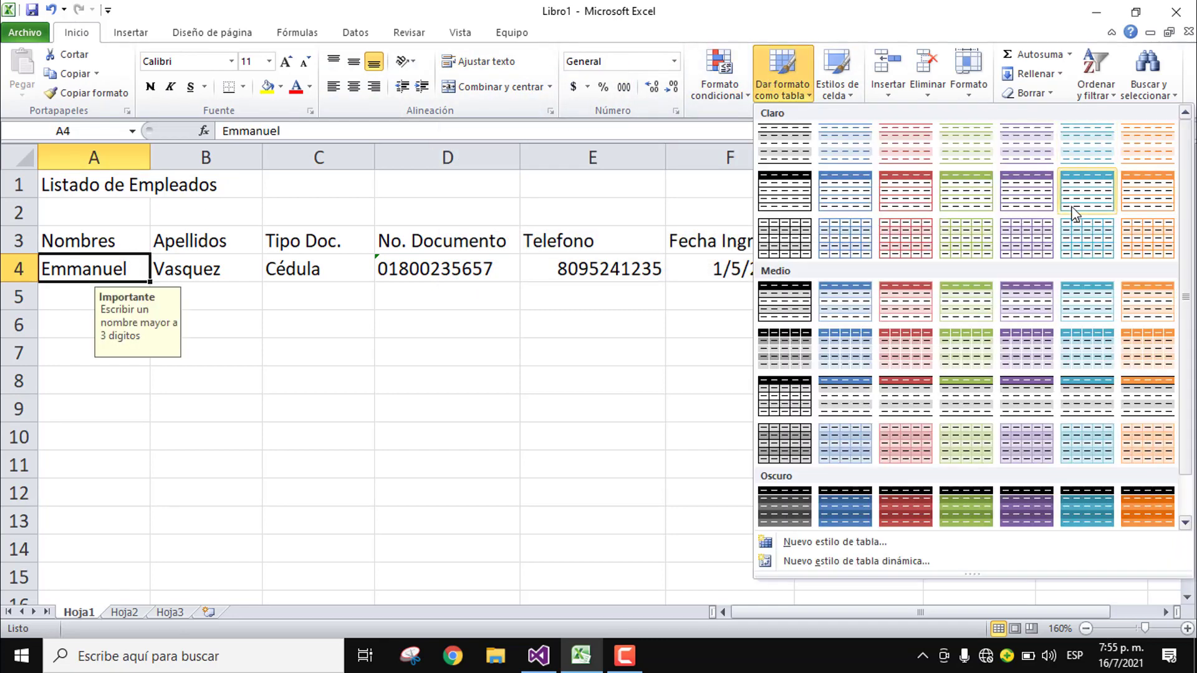
{"action": "left_click", "coordinate": [844, 191]}
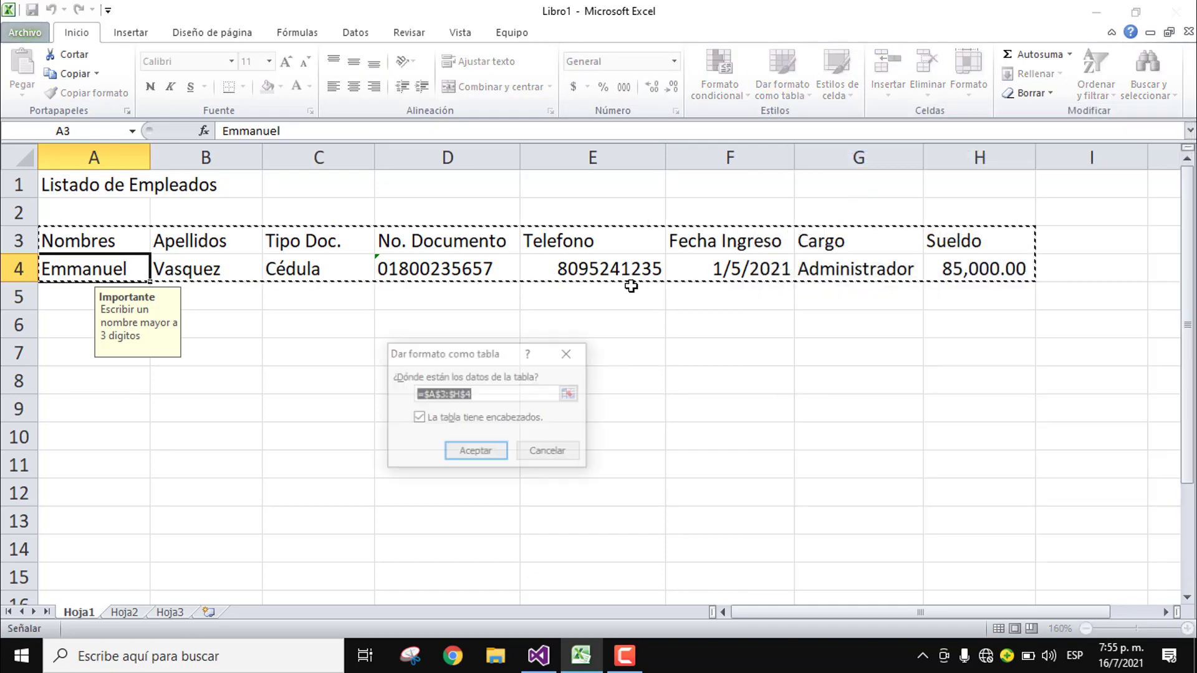
{"action": "left_click", "coordinate": [479, 450]}
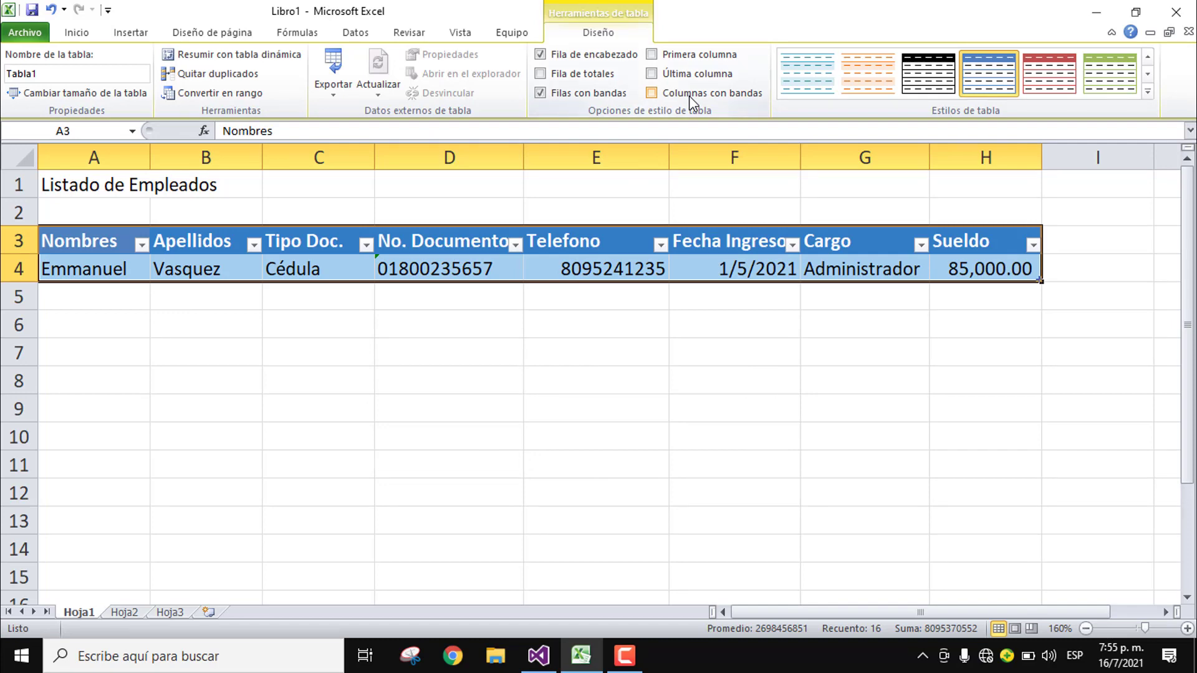
{"action": "left_click", "coordinate": [689, 95]}
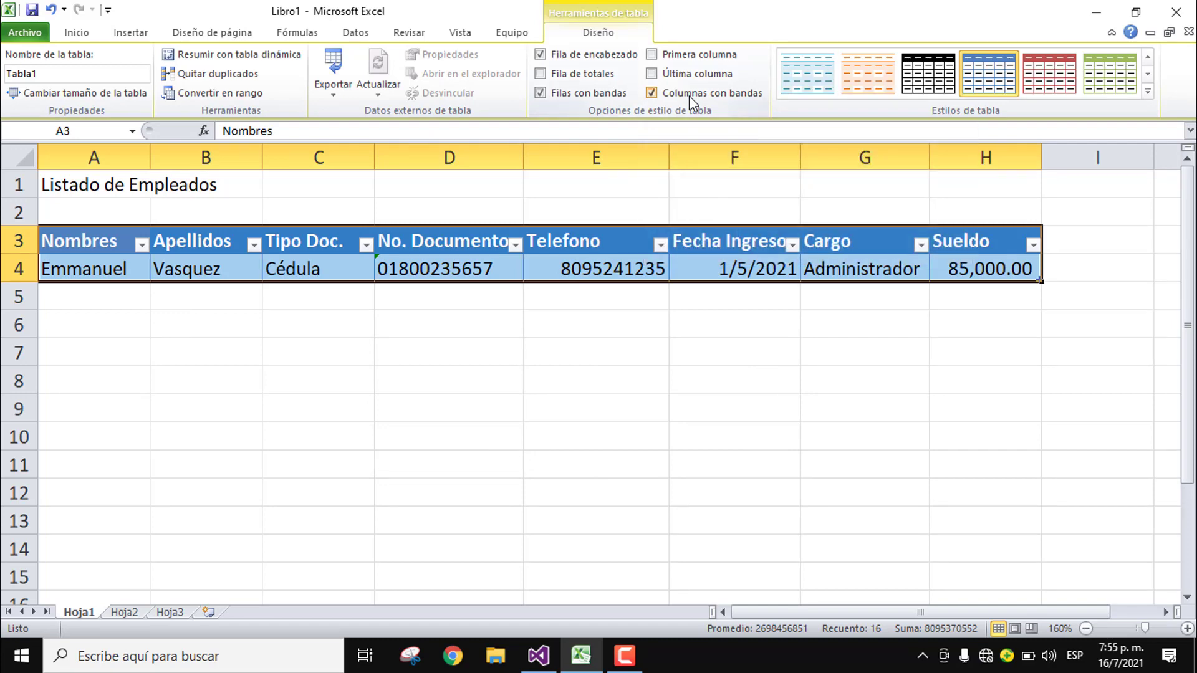
{"action": "left_click", "coordinate": [118, 269]}
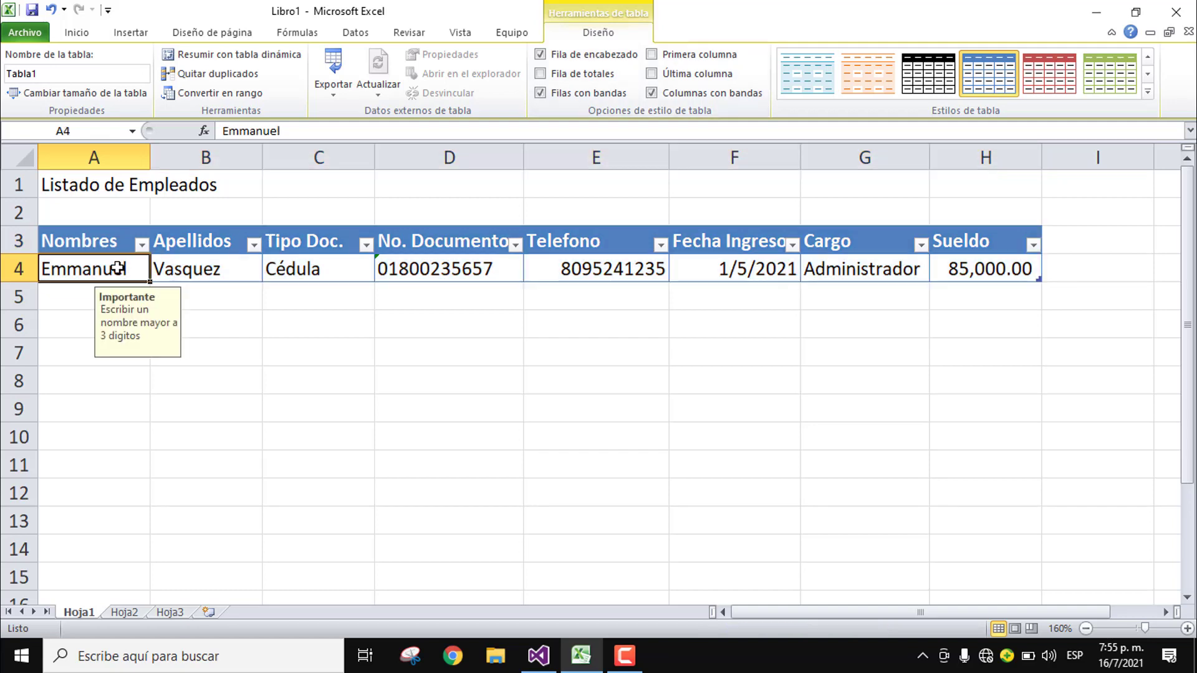
Step: Start row 5 with the second employee's first name and surname, and choose Cédula as document type
{"action": "key", "text": "Tab"}
{"action": "key", "text": "Tab"}
{"action": "key", "text": "Tab"}
{"action": "key", "text": "Tab"}
{"action": "key", "text": "Tab"}
{"action": "key", "text": "Tab"}
{"action": "key", "text": "Tab"}
{"action": "key", "text": "Tab"}
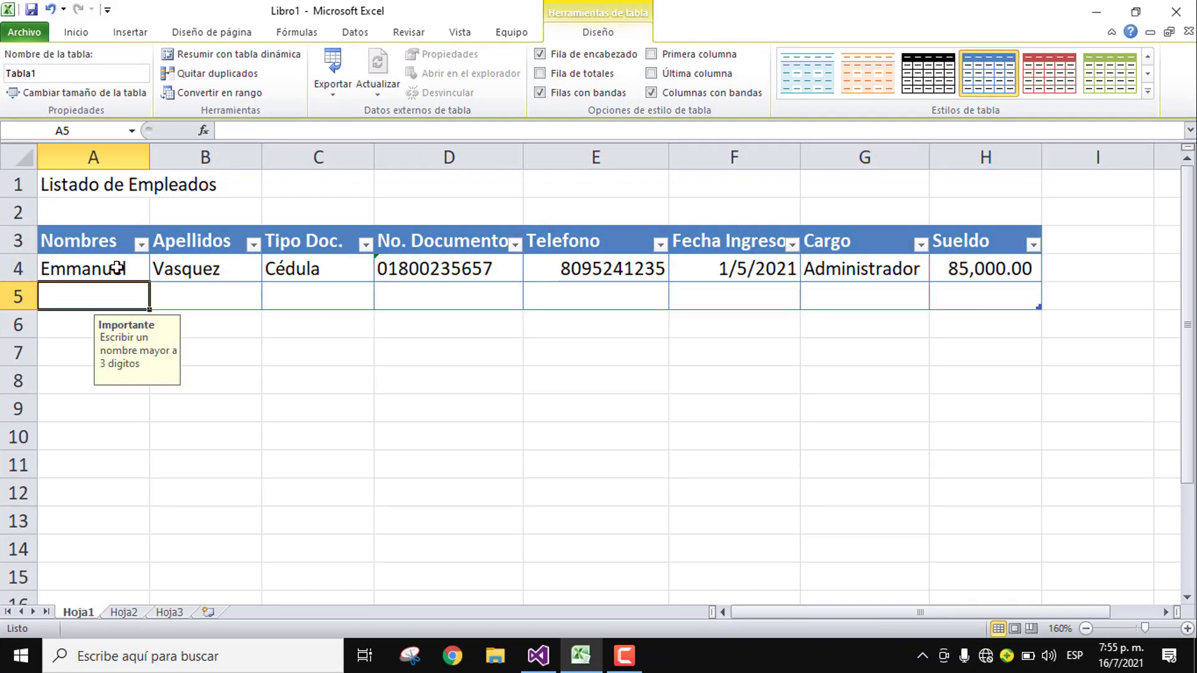
{"action": "key", "text": "Tab"}
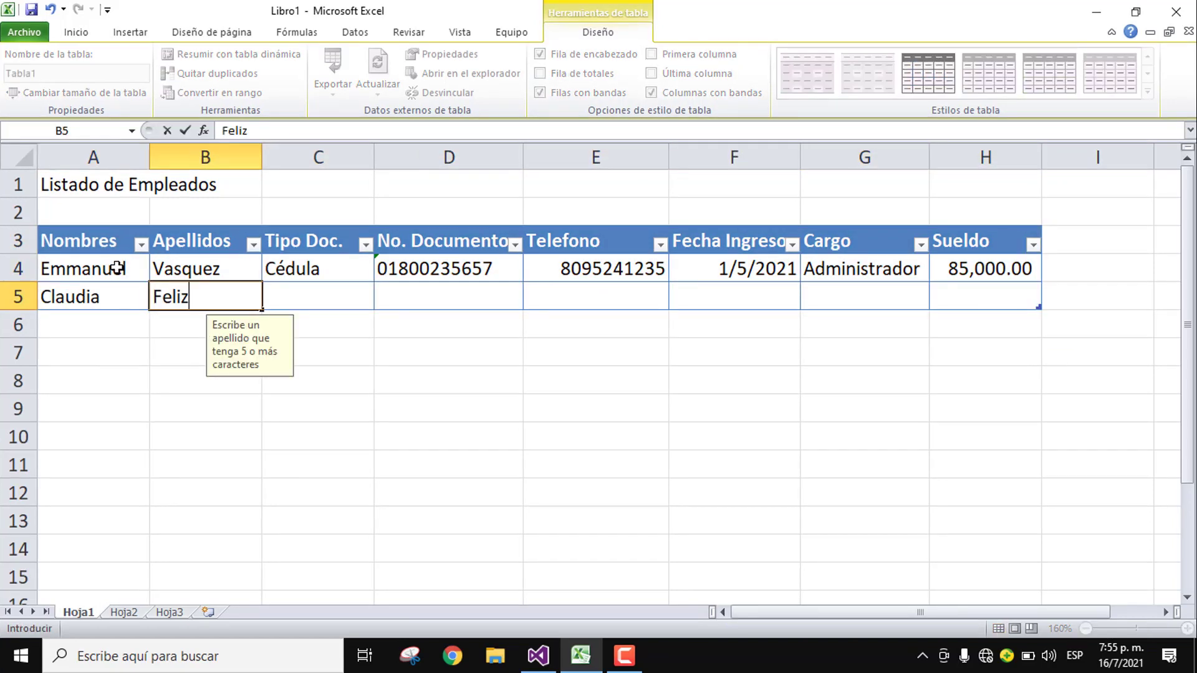
{"action": "key", "text": "Tab"}
{"action": "left_click", "coordinate": [383, 301]}
{"action": "left_click", "coordinate": [283, 323]}
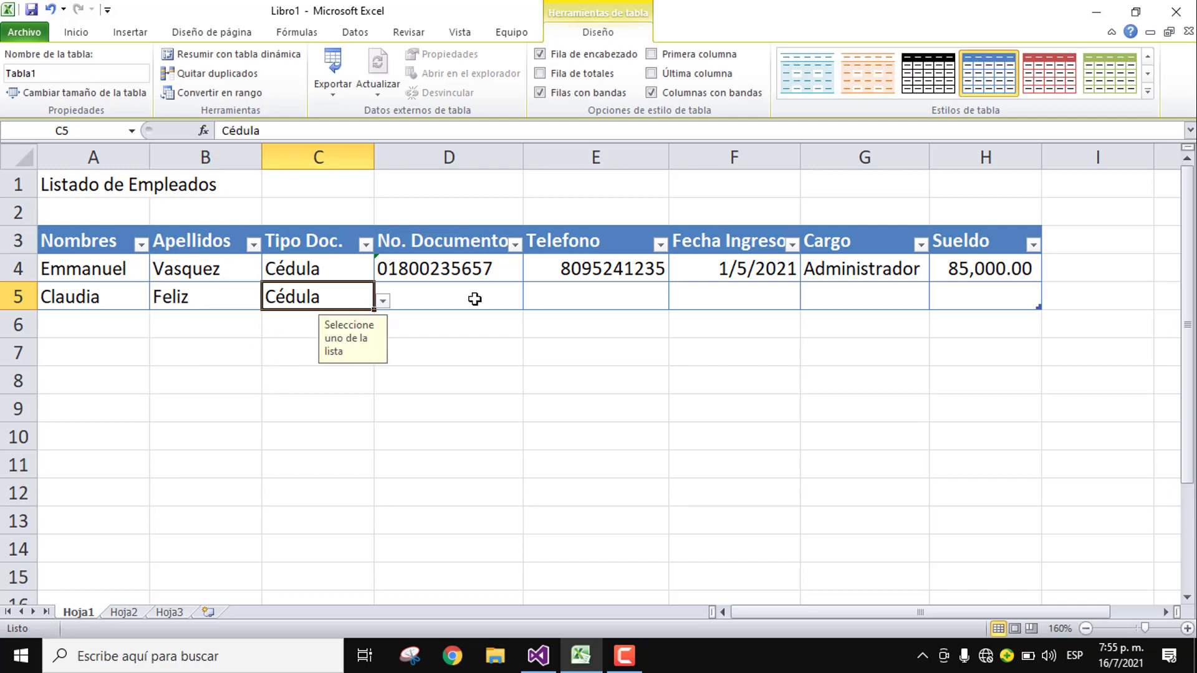
Step: Enter the employee's document number and phone number, and start date 22/2/2021 in row 5
{"action": "left_click", "coordinate": [475, 298]}
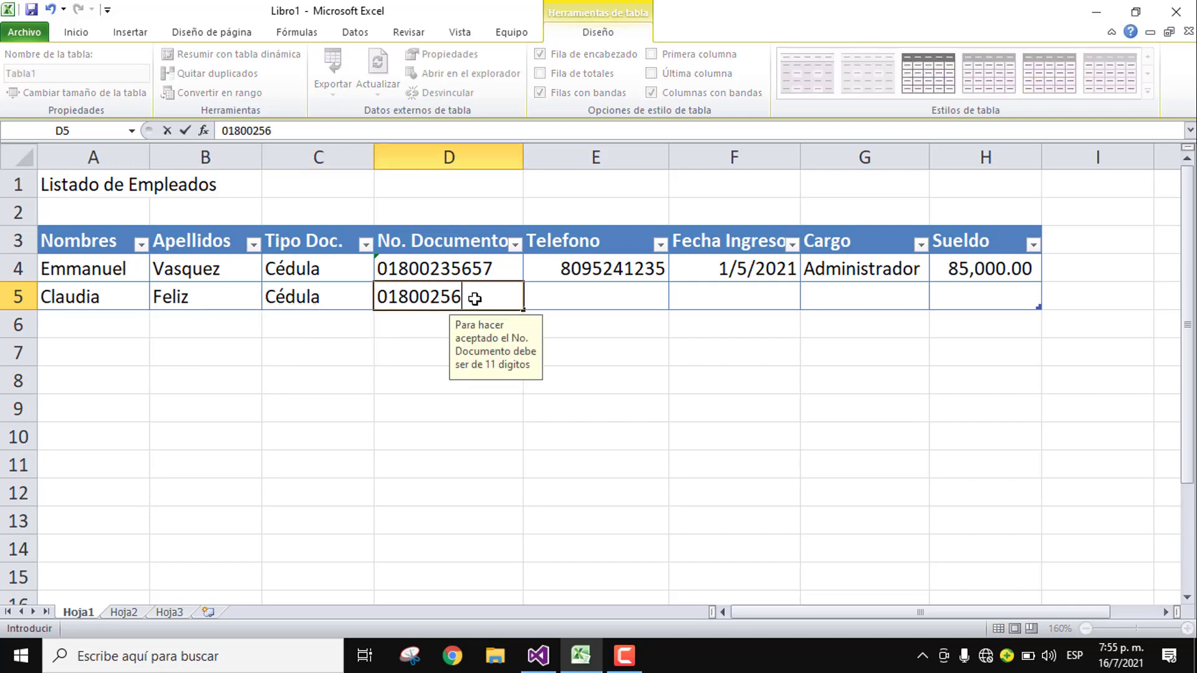
{"action": "key", "text": "Tab"}
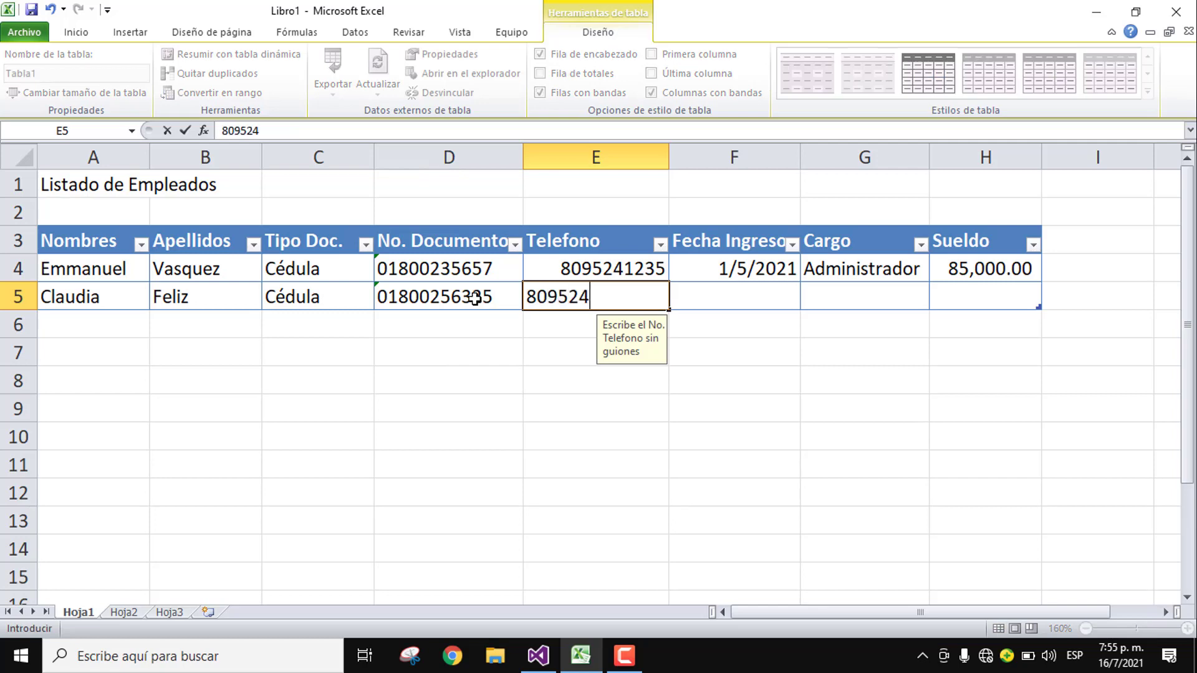
{"action": "key", "text": "Tab"}
{"action": "type", "text": "22/2/2021"}
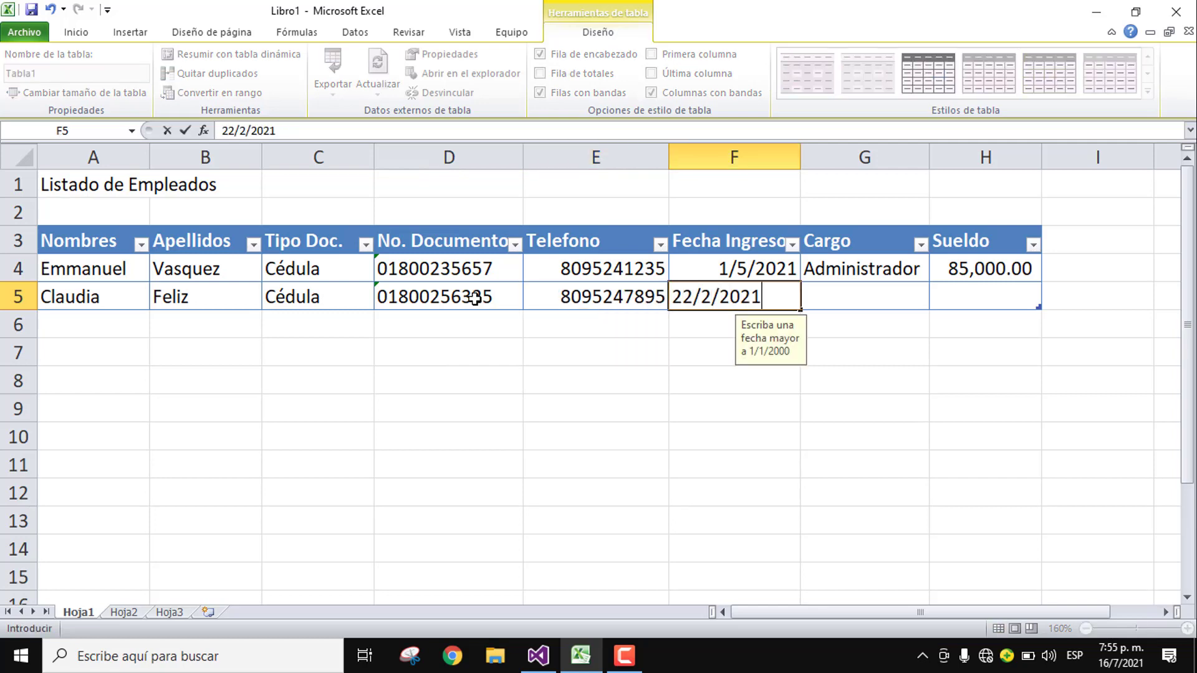
{"action": "key", "text": "Tab"}
Step: Choose Contador as the job title and submit a non-numeric salary to trigger the error alert
{"action": "left_click", "coordinate": [938, 301]}
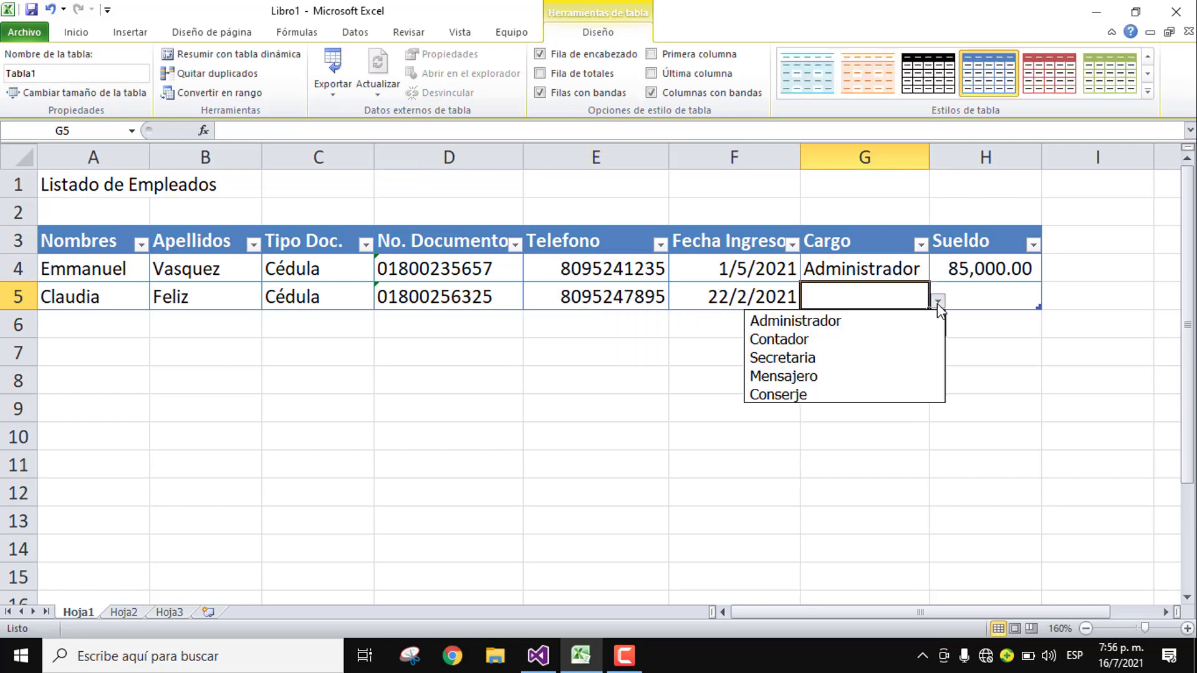
{"action": "left_click", "coordinate": [791, 339]}
{"action": "left_click", "coordinate": [984, 295]}
{"action": "type", "text": "f"}
{"action": "key", "text": "BackSpace"}
{"action": "type", "text": "5jfd"}
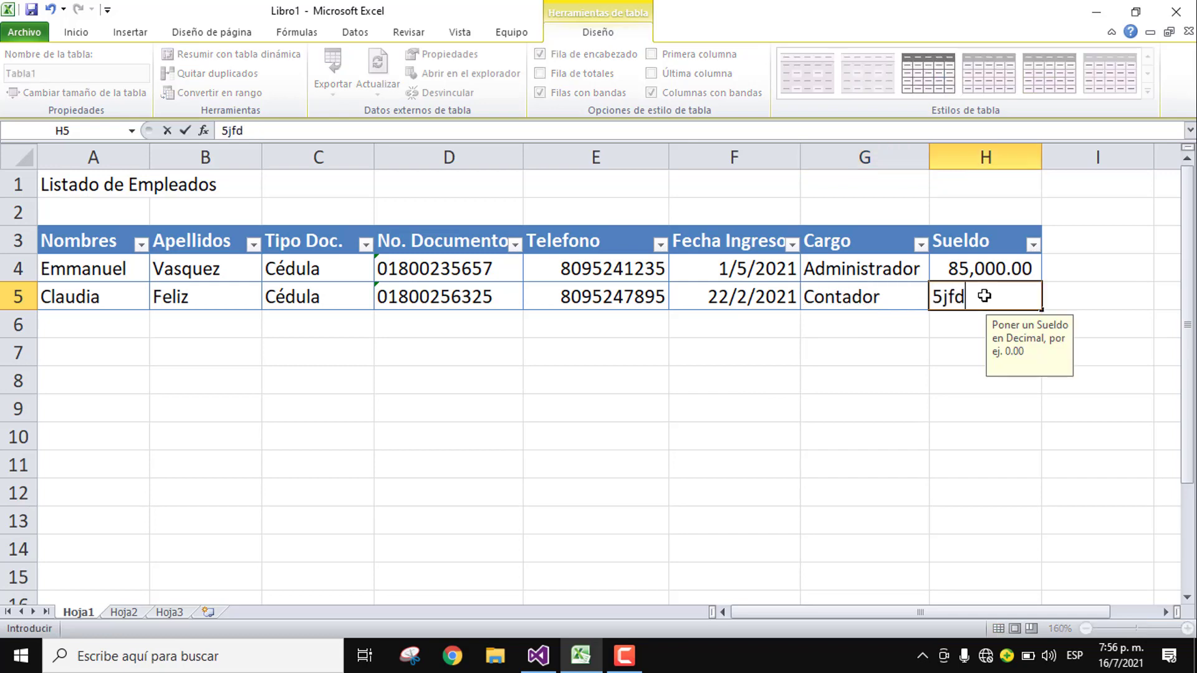
{"action": "key", "text": "Return"}
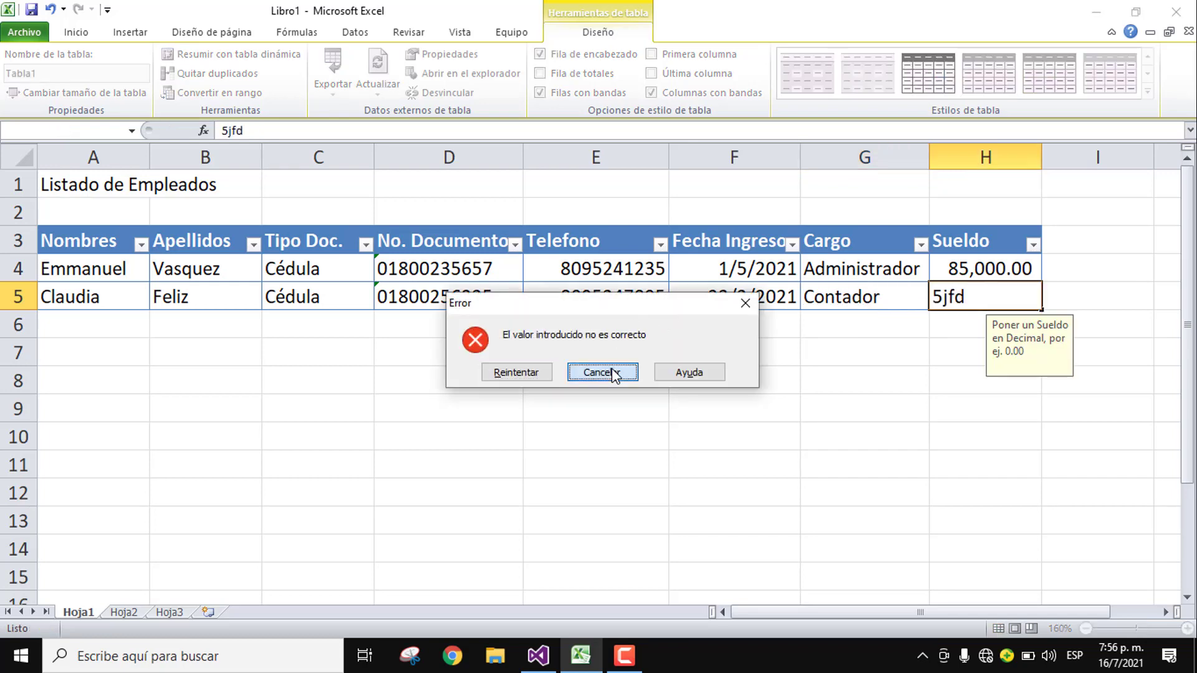
Step: Cancel the rejected salary, enter 55000 instead, and Tab from row 5's end to add row 6
{"action": "left_click", "coordinate": [615, 372]}
{"action": "type", "text": "55000"}
{"action": "key", "text": "Return"}
{"action": "key", "text": "Left"}
{"action": "key", "text": "Left"}
{"action": "key", "text": "Left"}
{"action": "key", "text": "Up"}
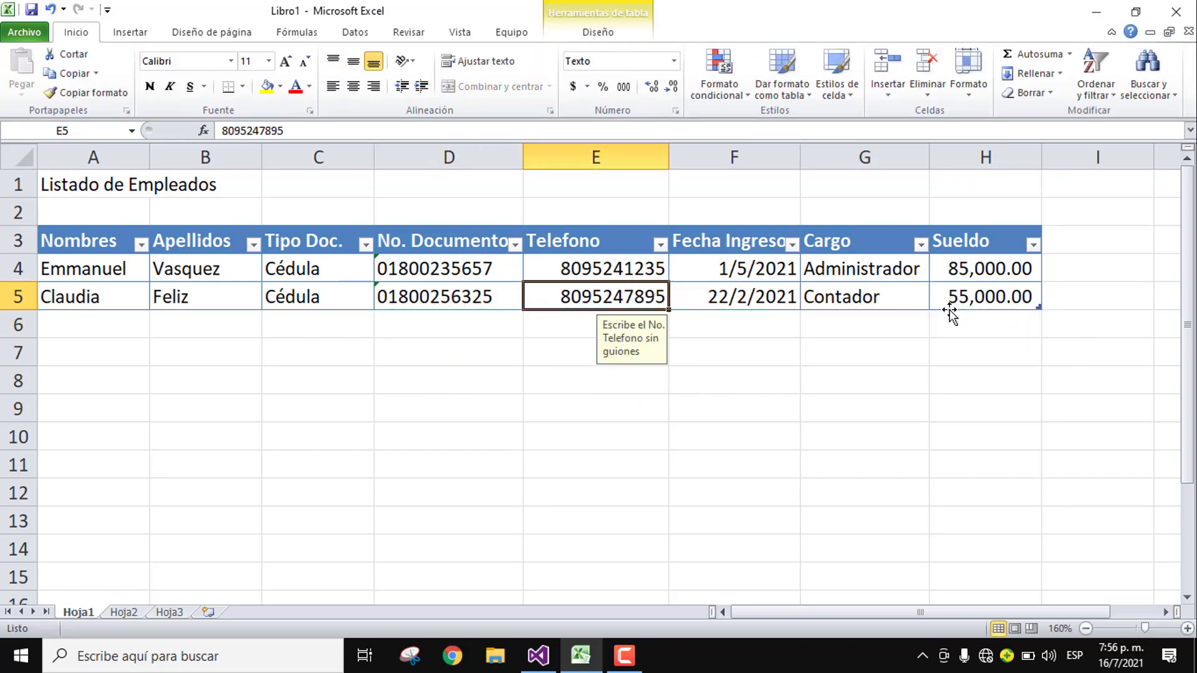
{"action": "key", "text": "Tab"}
{"action": "key", "text": "Tab"}
{"action": "key", "text": "Tab"}
{"action": "key", "text": "Tab"}
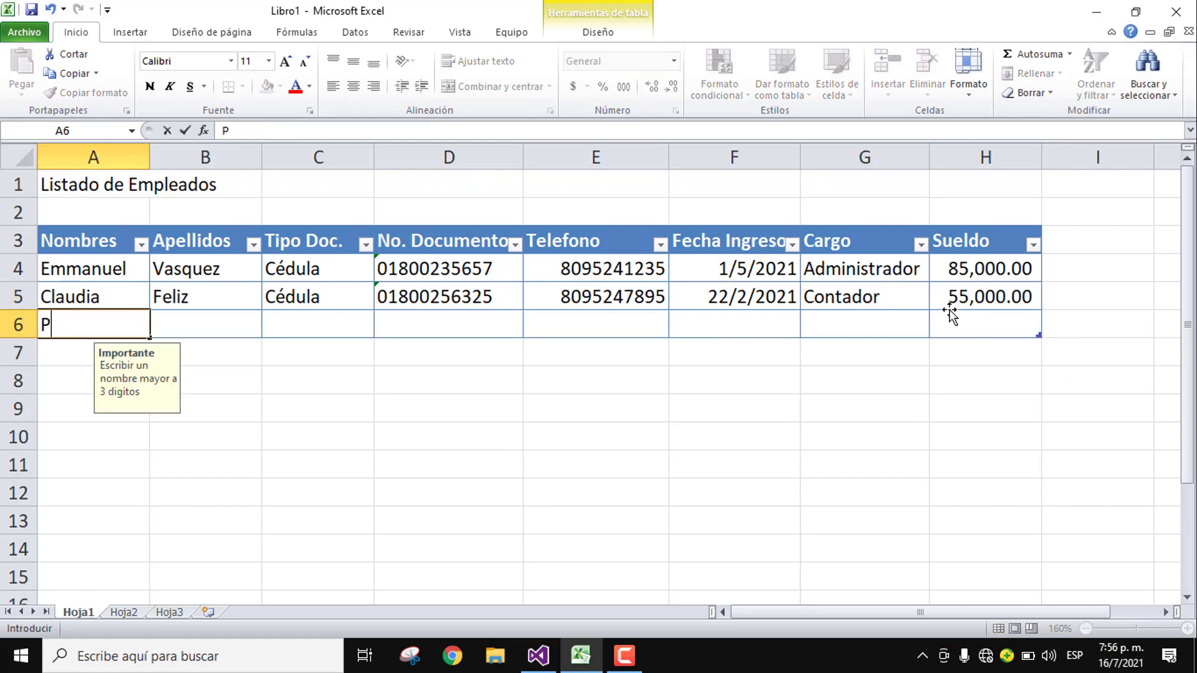
Step: Enter the third employee's first name and surname in row 6 and choose Pasaporte as document type
{"action": "key", "text": "Tab"}
{"action": "key", "text": "Tab"}
{"action": "left_click", "coordinate": [382, 329]}
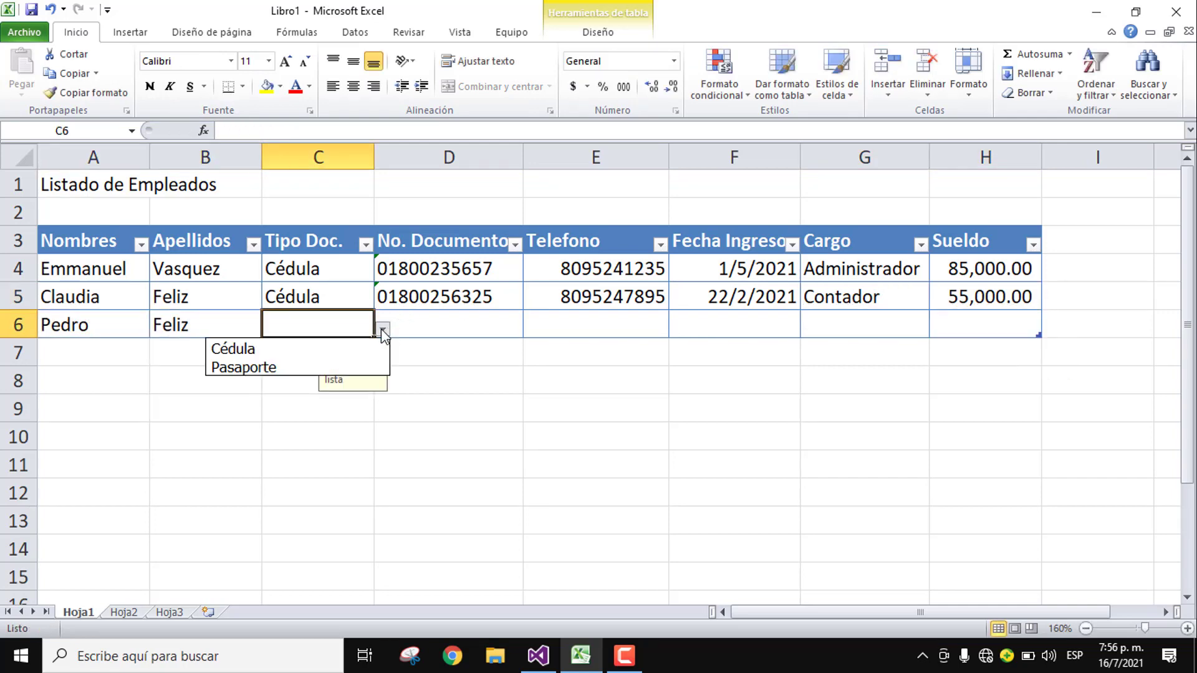
{"action": "left_click", "coordinate": [302, 363]}
Step: Enter the document number and phone number, retrying after the too-short phone is rejected to add the missing digit
{"action": "left_click", "coordinate": [419, 324]}
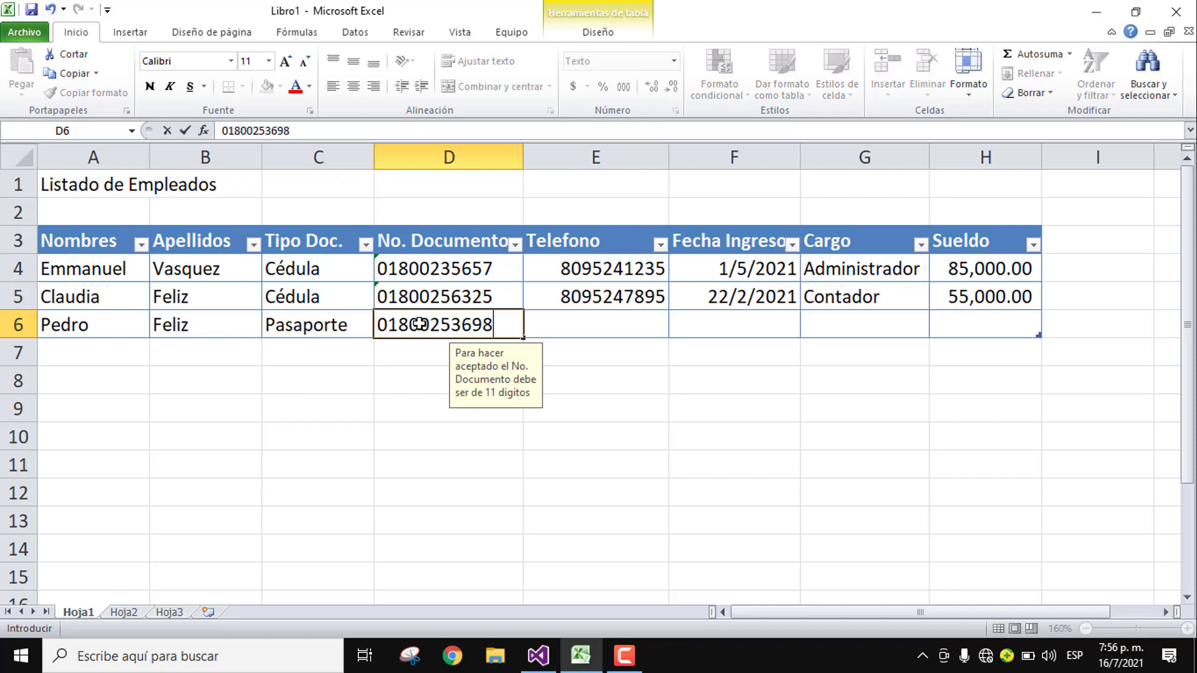
{"action": "key", "text": "Tab"}
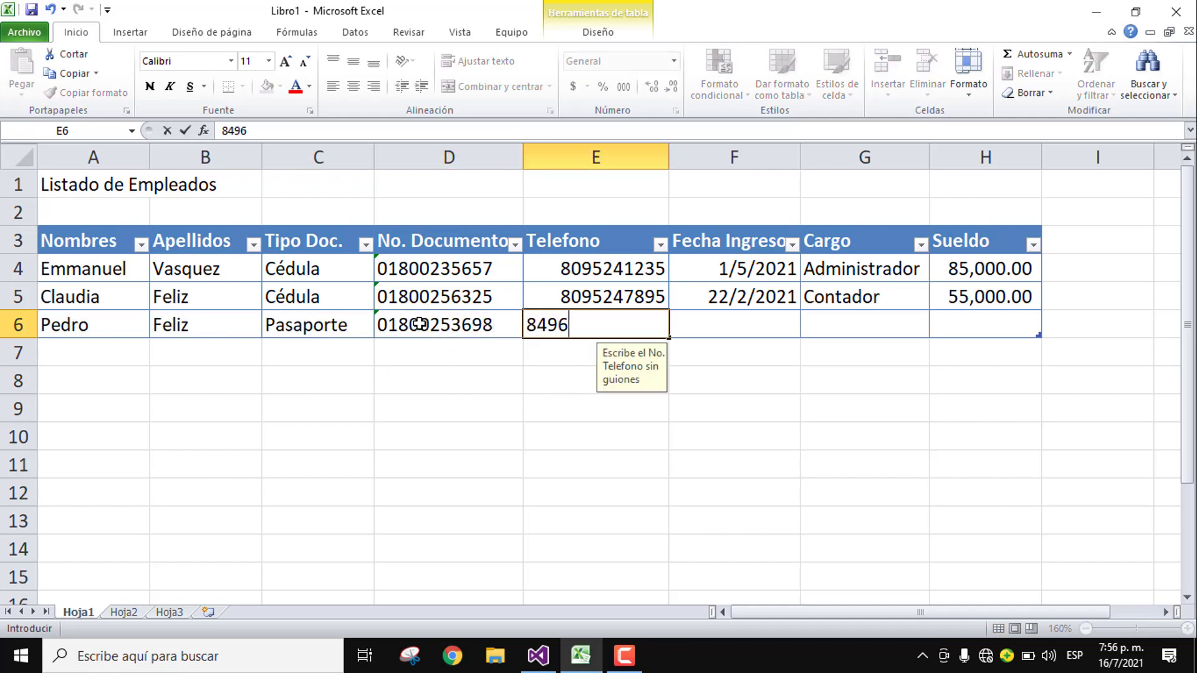
{"action": "key", "text": "Tab"}
{"action": "key", "text": "Return"}
{"action": "key", "text": "Right"}
{"action": "key", "text": "Left"}
{"action": "key", "text": "Left"}
{"action": "key", "text": "Left"}
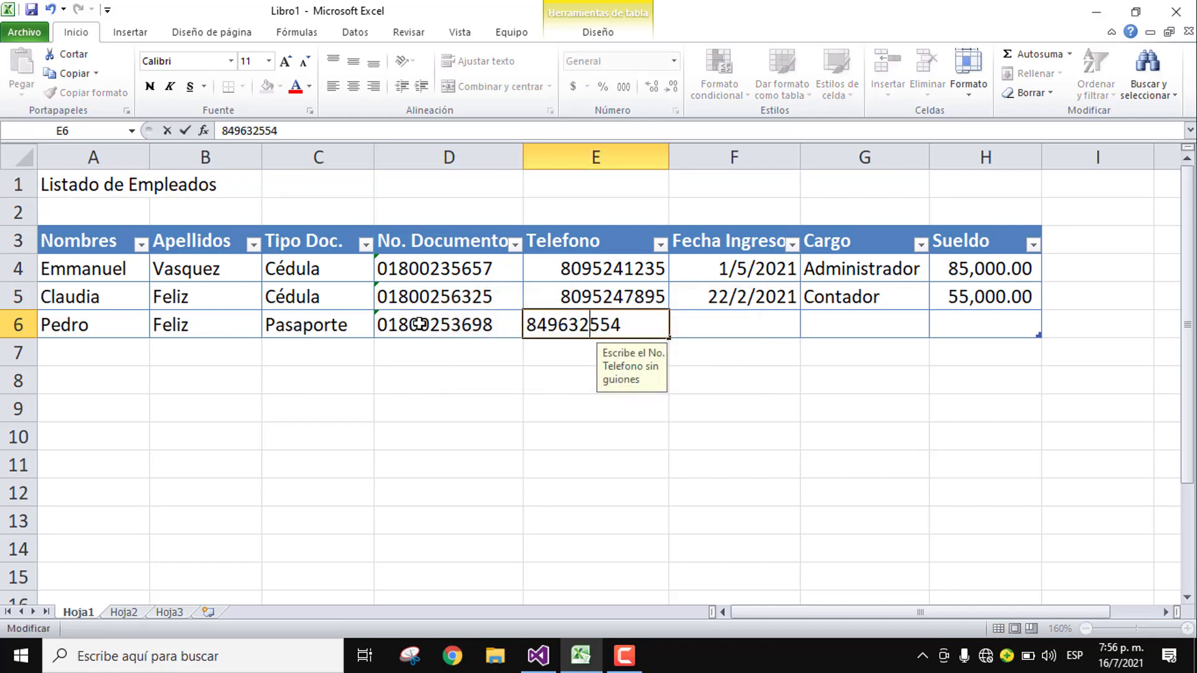
{"action": "key", "text": "Right"}
{"action": "key", "text": "Right"}
{"action": "type", "text": "0"}
{"action": "key", "text": "Tab"}
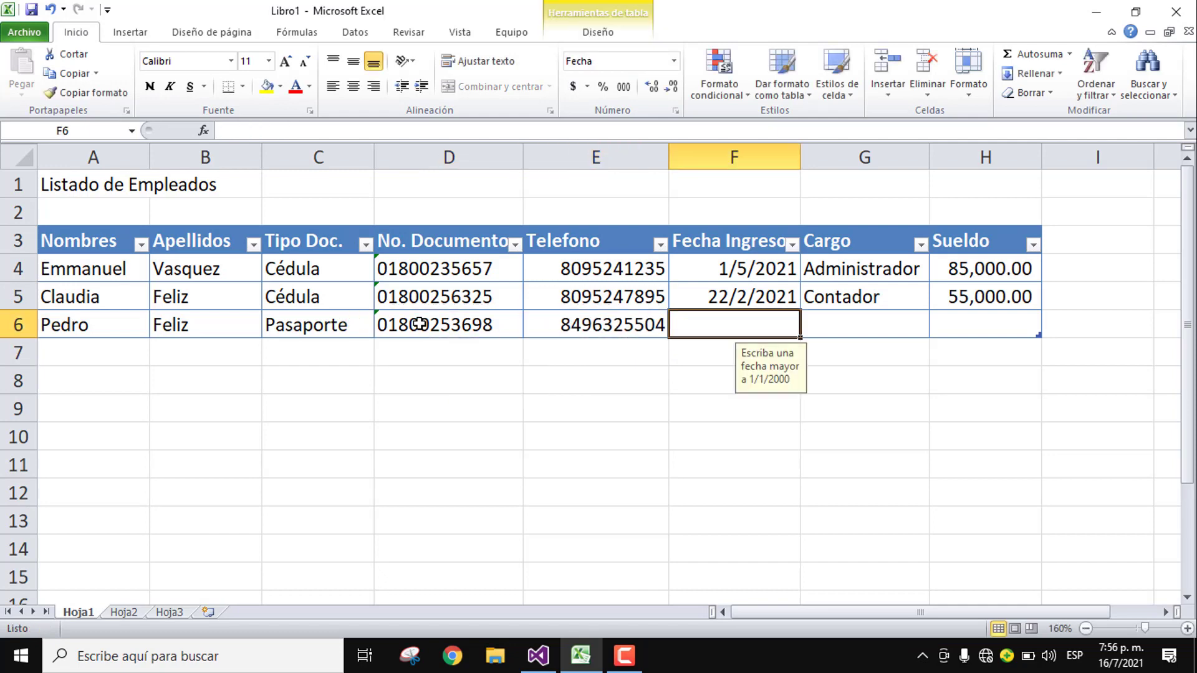
Step: Enter start date 2/1/1990, retry after it's rejected, and correct it to 2/1/2000
{"action": "type", "text": "2/1/1990"}
{"action": "key", "text": "Tab"}
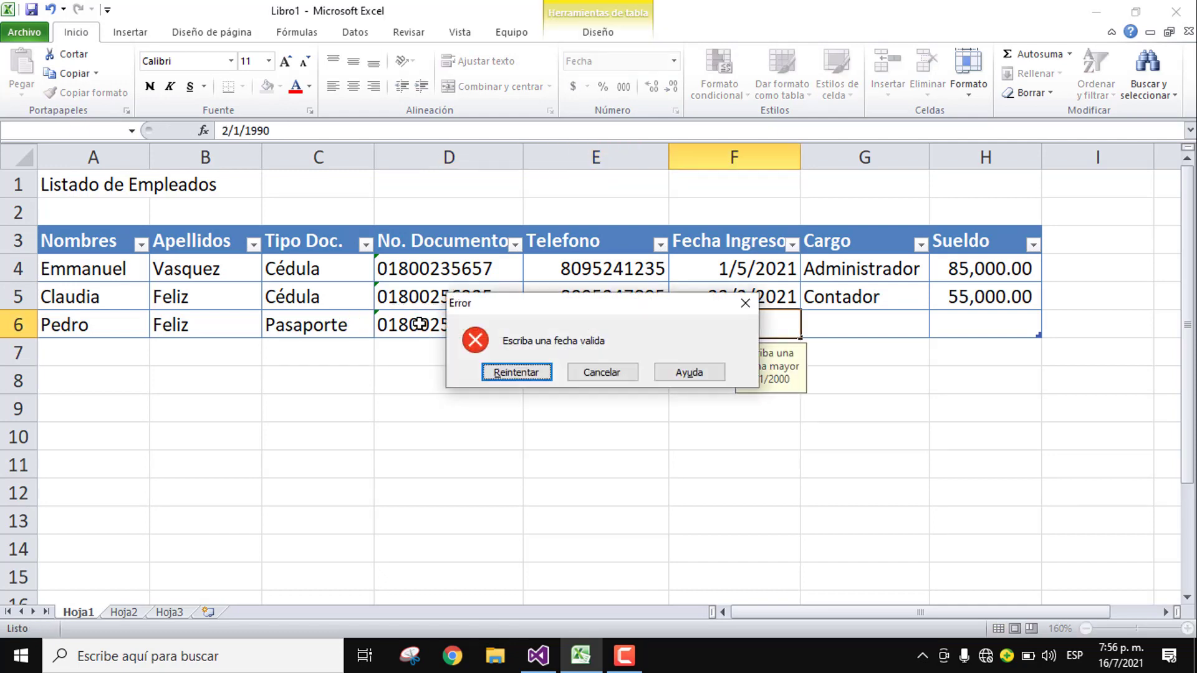
{"action": "key", "text": "Return"}
{"action": "key", "text": "Right"}
{"action": "key", "text": "BackSpace"}
{"action": "key", "text": "BackSpace"}
{"action": "key", "text": "BackSpace"}
{"action": "type", "text": "2000"}
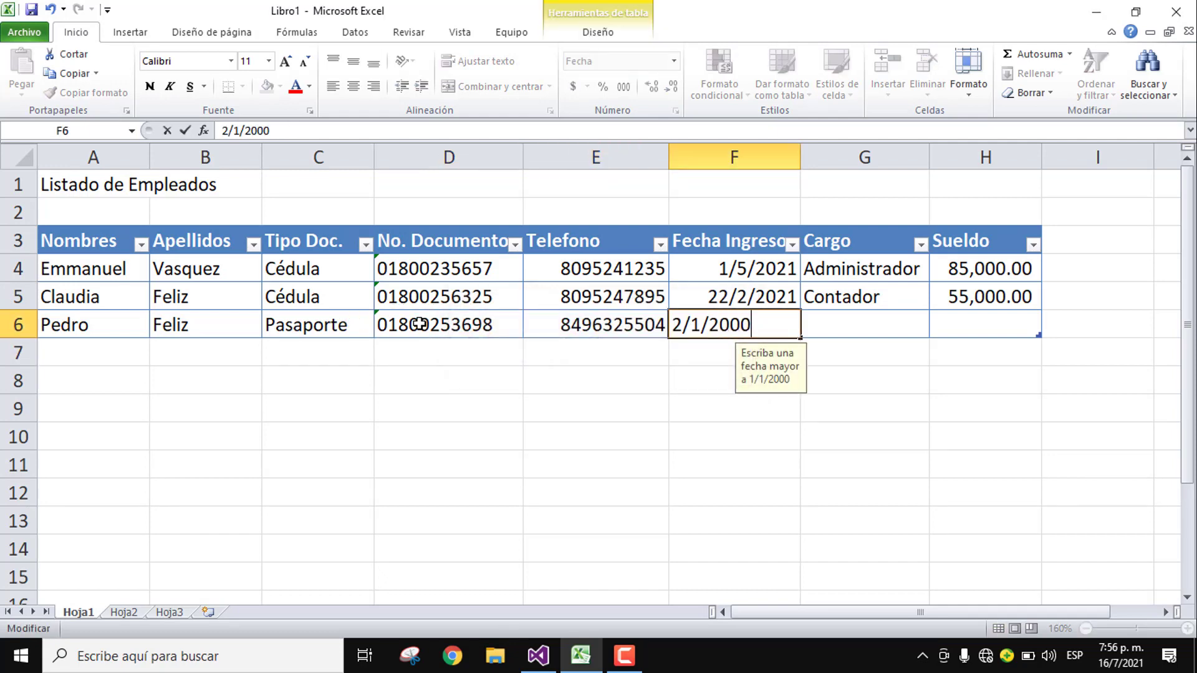
{"action": "key", "text": "Tab"}
Step: Set the job title to Mensajero (replacing Secretaria) and enter a salary of 18000
{"action": "left_click", "coordinate": [938, 329]}
{"action": "left_click", "coordinate": [822, 387]}
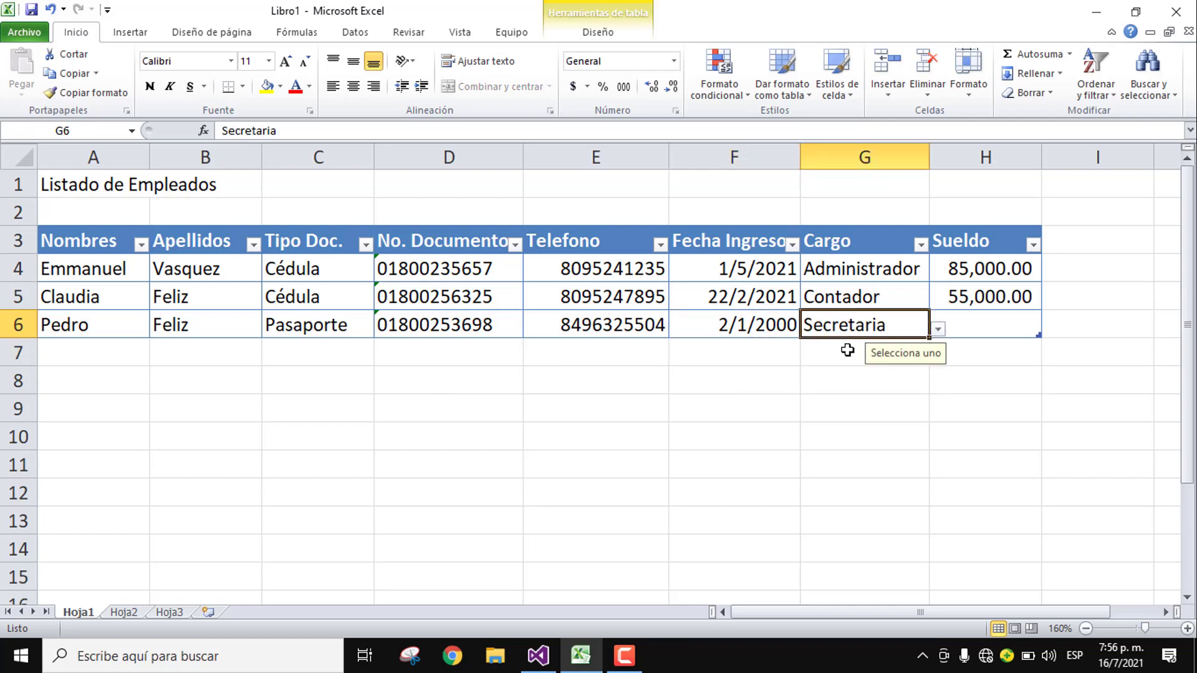
{"action": "left_click", "coordinate": [938, 329]}
{"action": "left_click", "coordinate": [787, 405]}
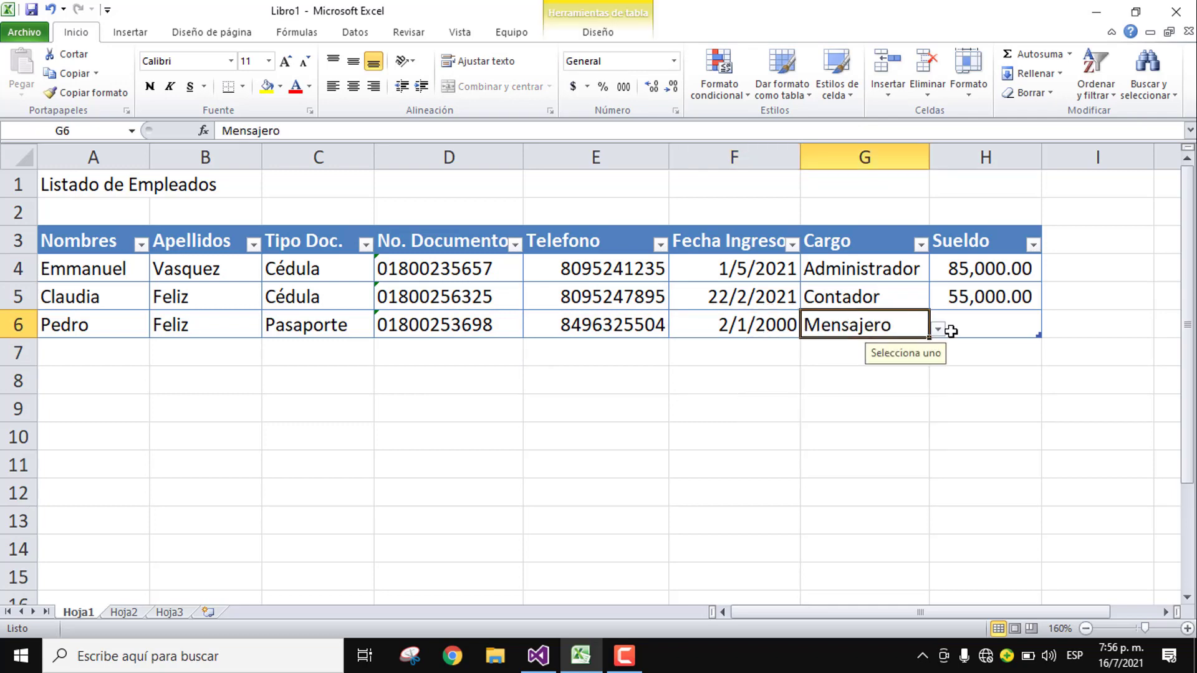
{"action": "left_click", "coordinate": [976, 326]}
{"action": "type", "text": "18000"}
{"action": "key", "text": "Return"}
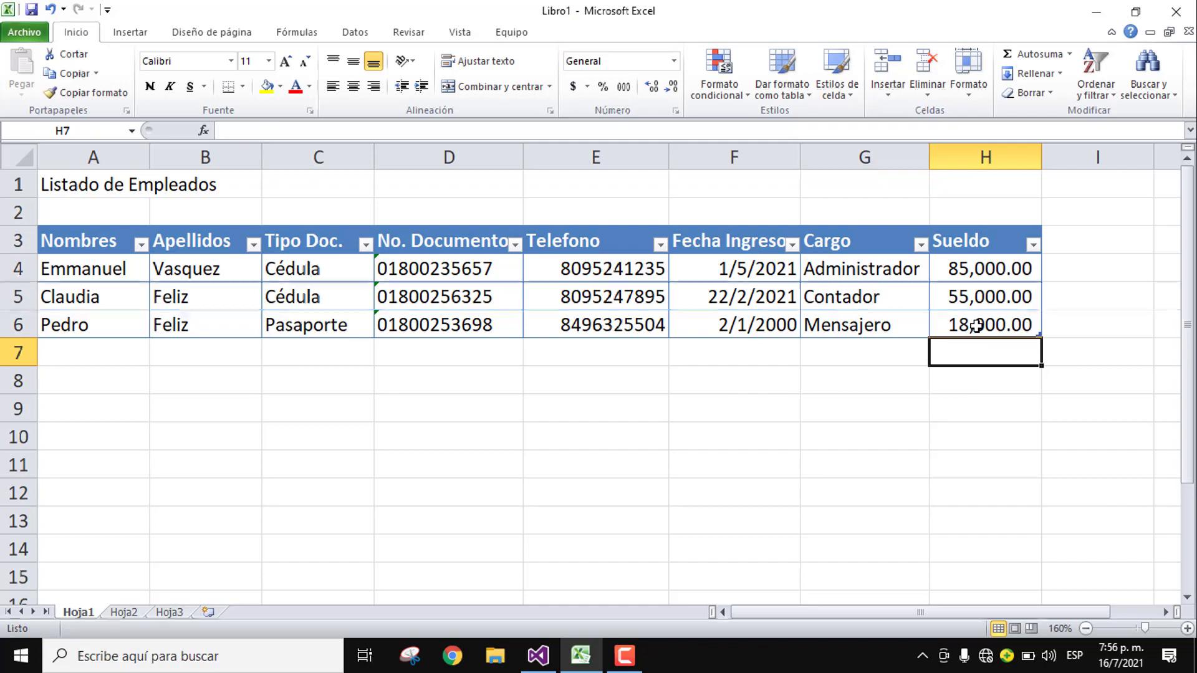